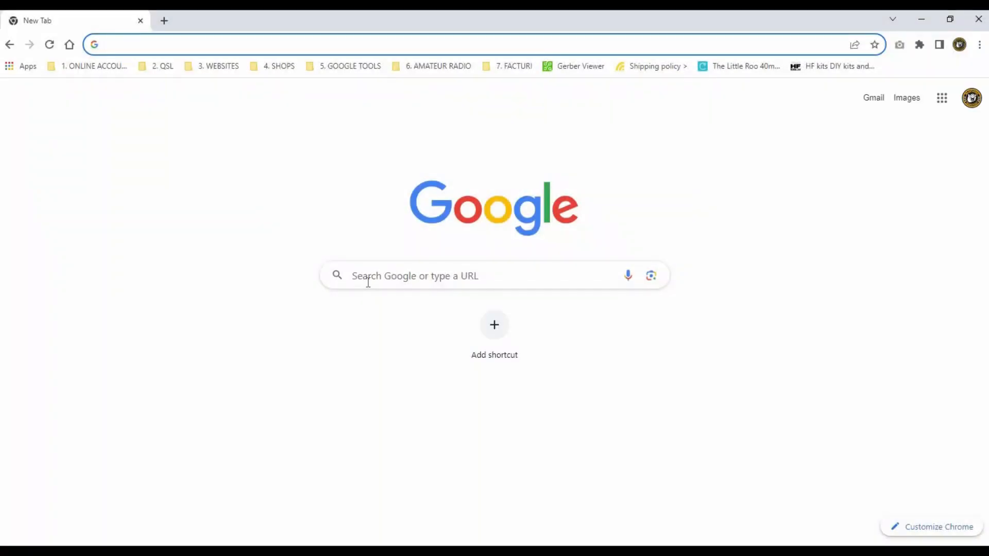
# - Search Google for "download eagle" and open the Autodesk EAGLE version 9.6.0 result
pyautogui.click(368, 279)
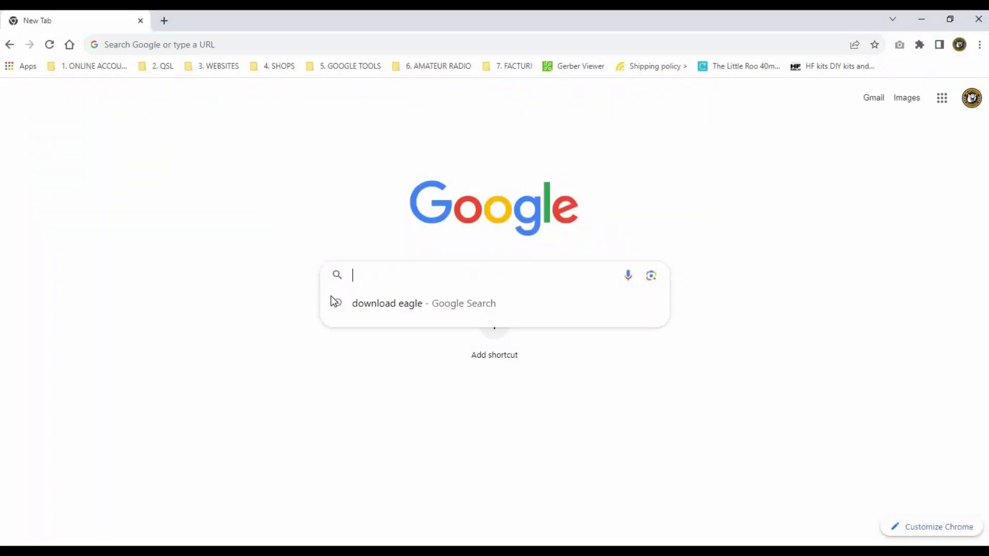
pyautogui.click(370, 303)
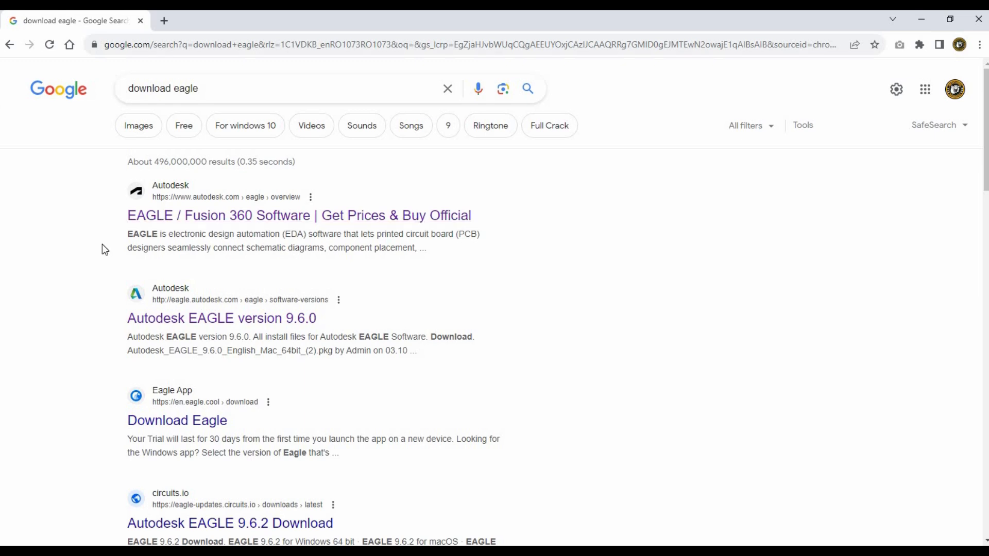
pyautogui.click(169, 320)
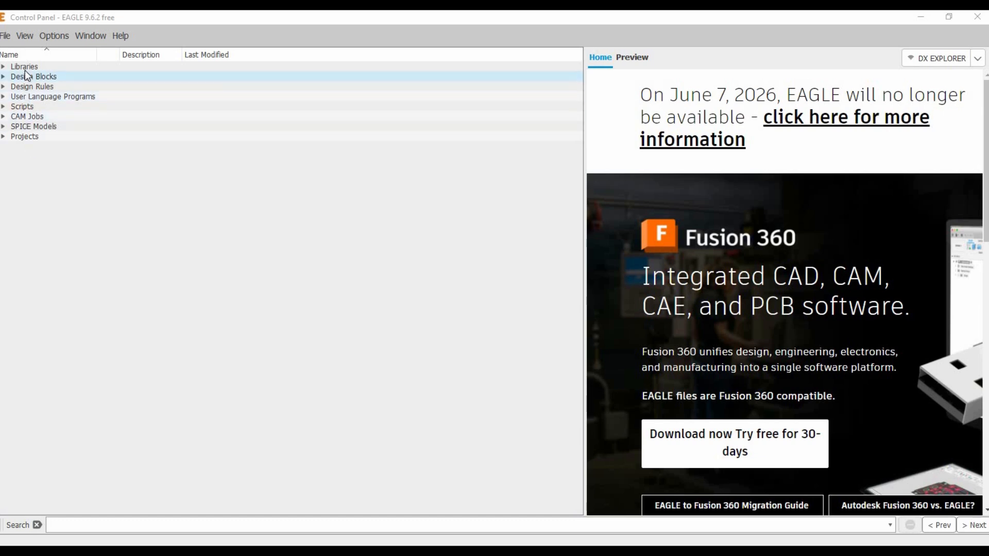
# - Look through the contents of the DX Explorer projects folder in the EAGLE Control Panel
pyautogui.click(4, 67)
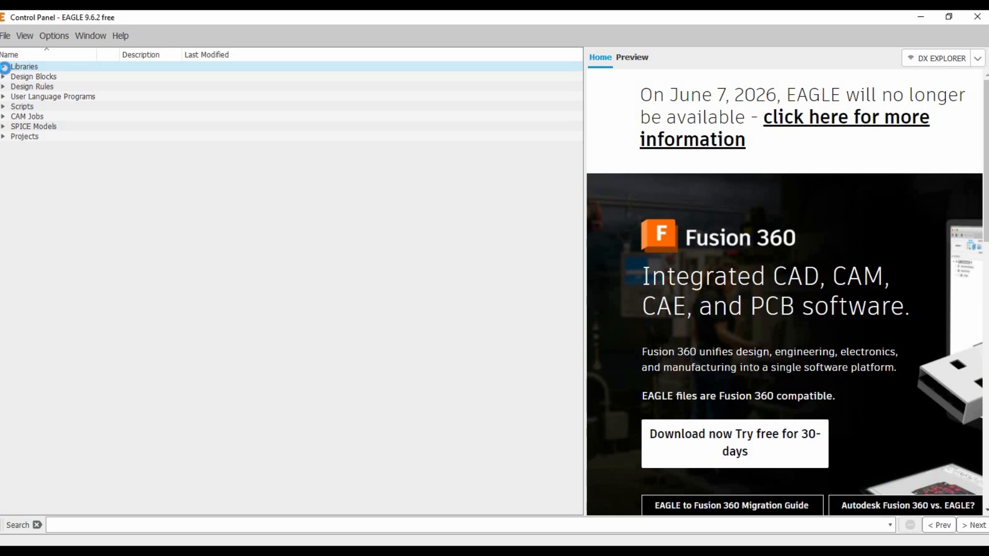
pyautogui.click(3, 66)
pyautogui.click(4, 136)
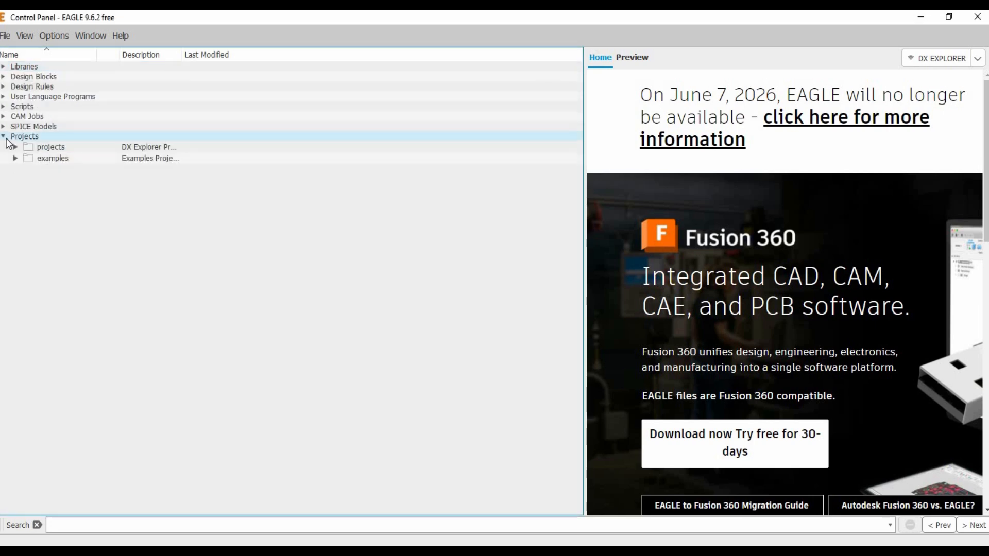
pyautogui.click(14, 147)
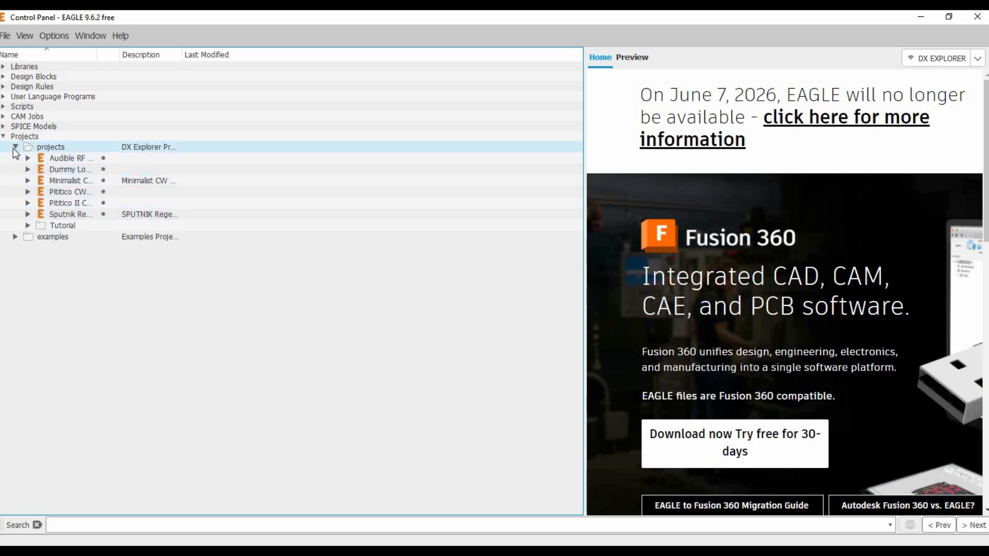
pyautogui.click(15, 147)
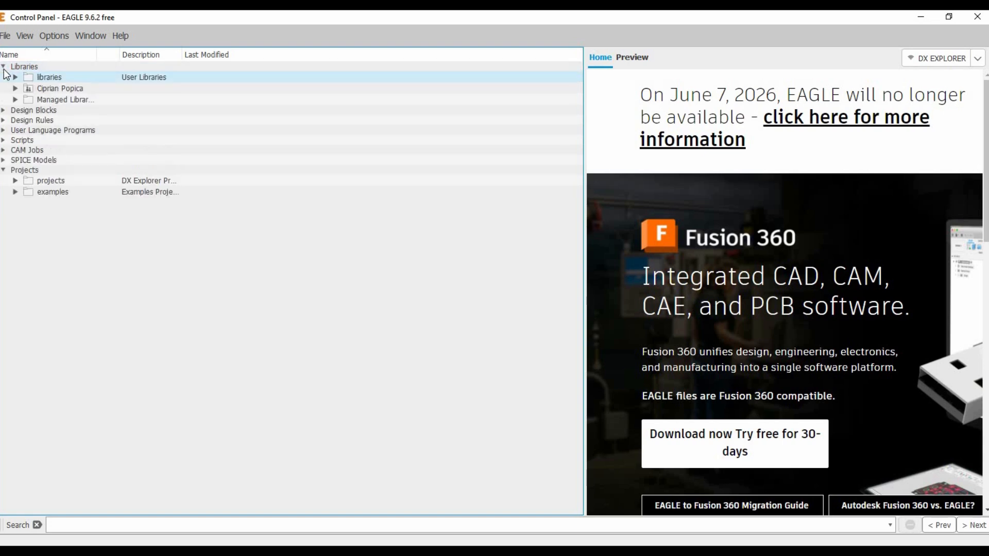
# - View the devices contained in the DX Explorer library among the user libraries
pyautogui.click(16, 77)
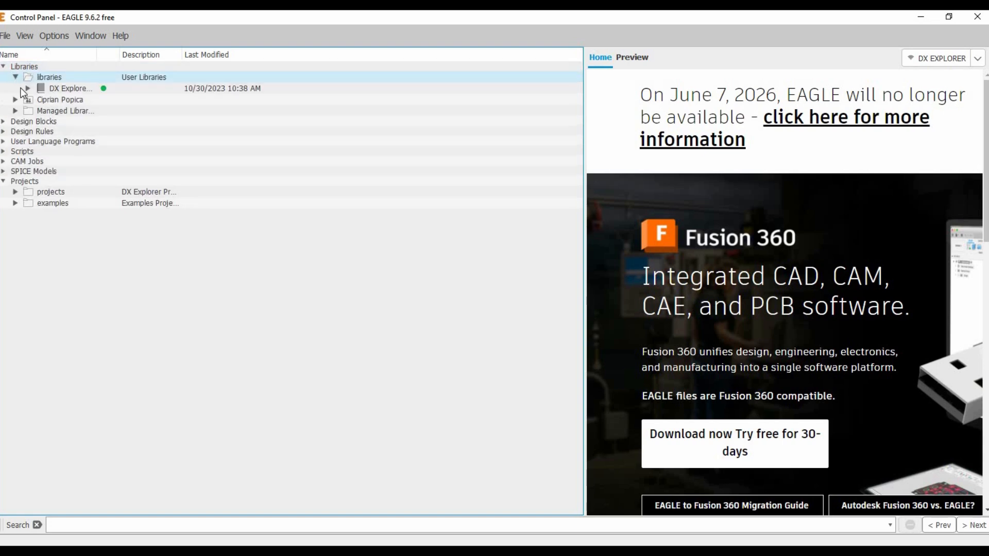
pyautogui.click(25, 90)
pyautogui.click(28, 89)
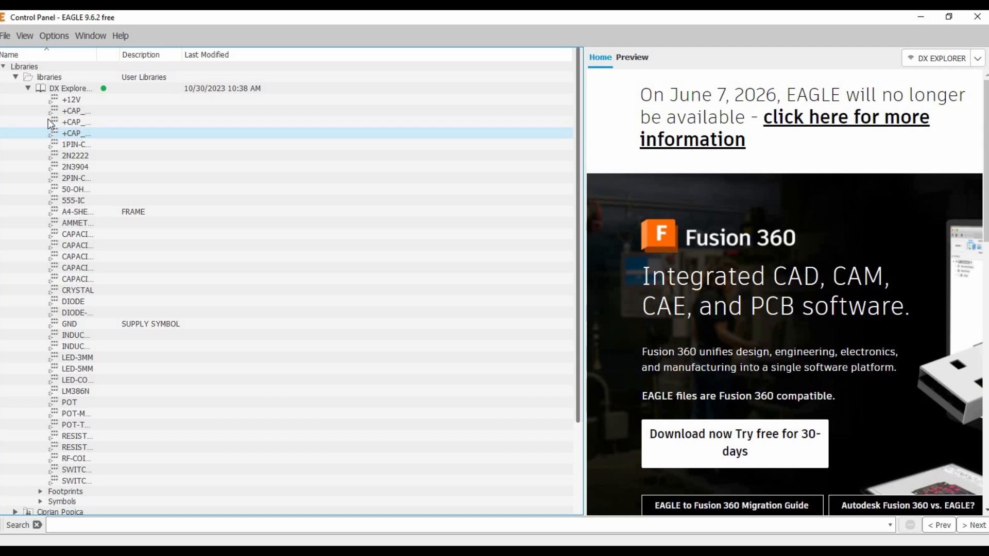
pyautogui.click(27, 89)
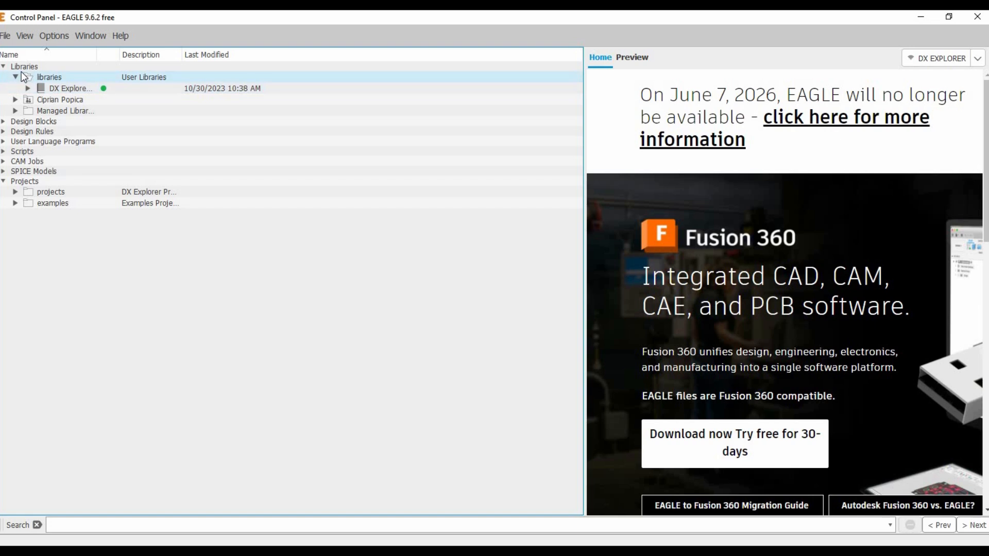
# - Show the usage options for the Libraries branch and collapse the Libraries and Projects branches
pyautogui.rightClick(28, 67)
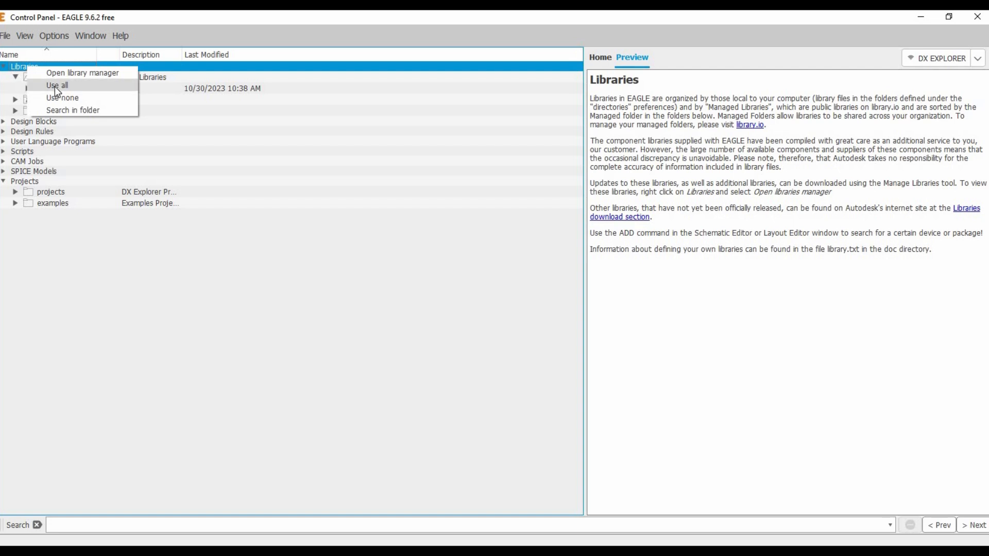
pyautogui.click(3, 67)
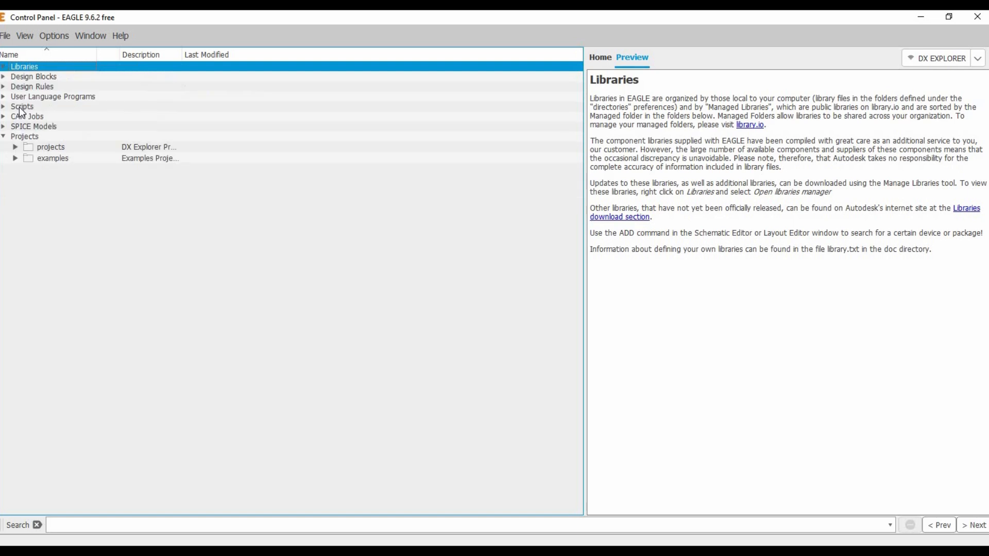
pyautogui.click(4, 136)
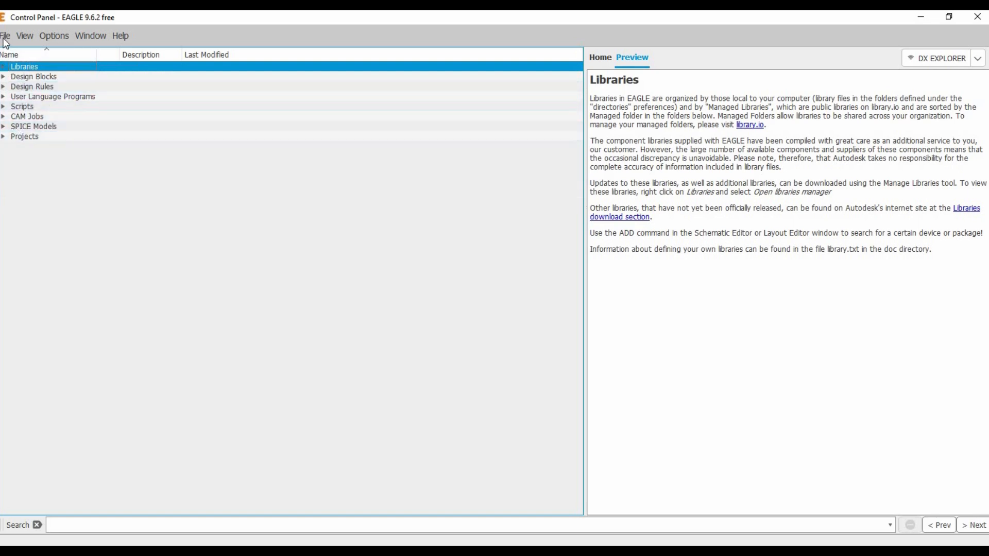
# - Create a new schematic and maximize its editor window
pyautogui.click(5, 36)
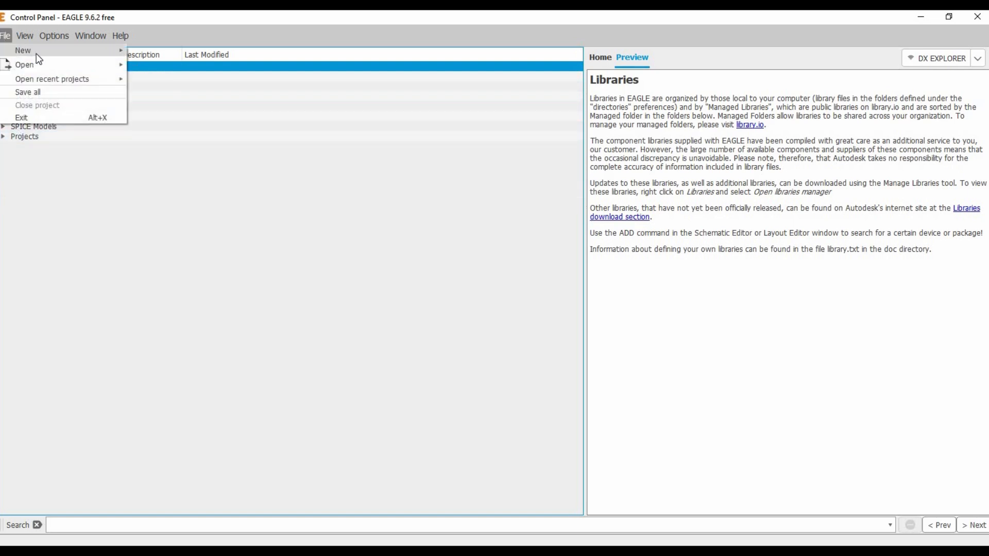
pyautogui.moveTo(36, 50)
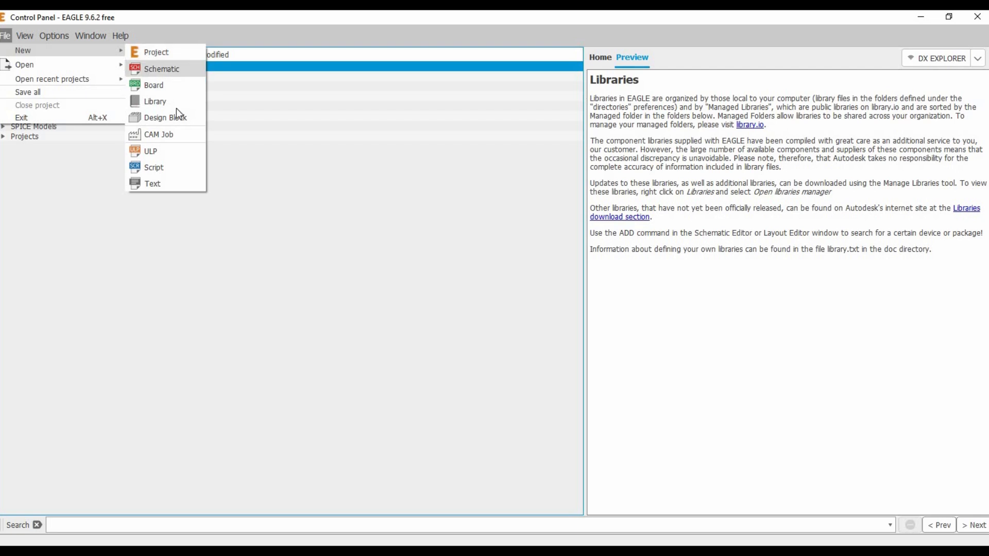
pyautogui.click(273, 223)
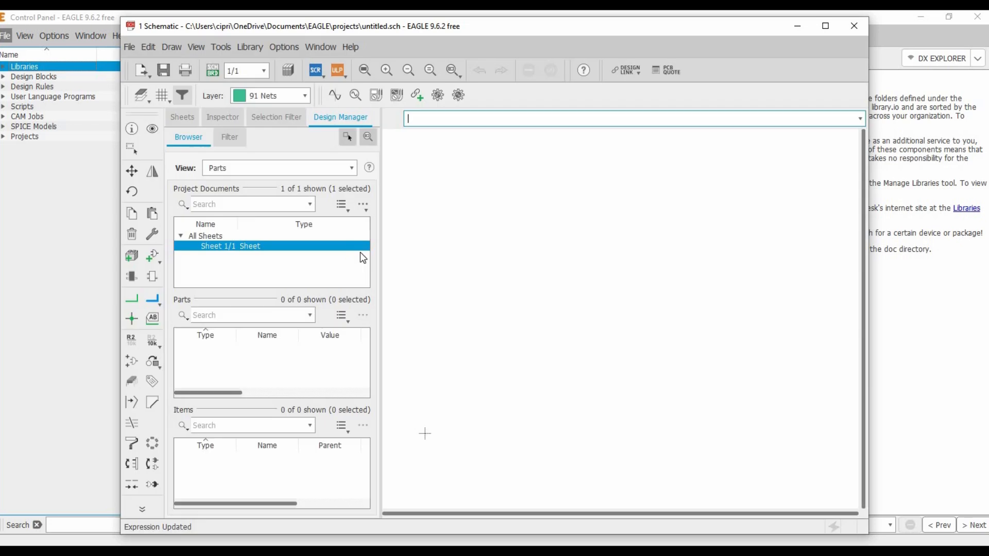
pyautogui.click(831, 28)
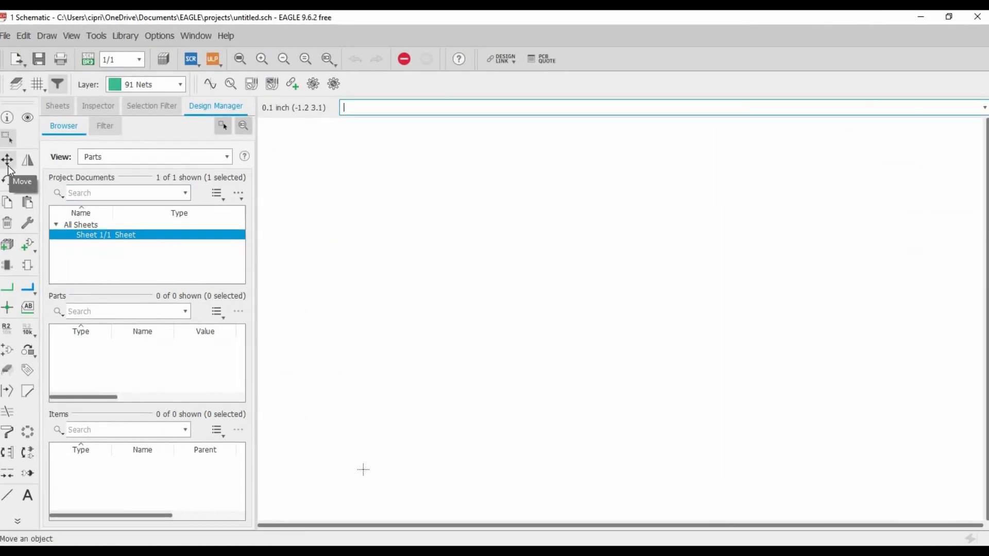
pyautogui.click(7, 160)
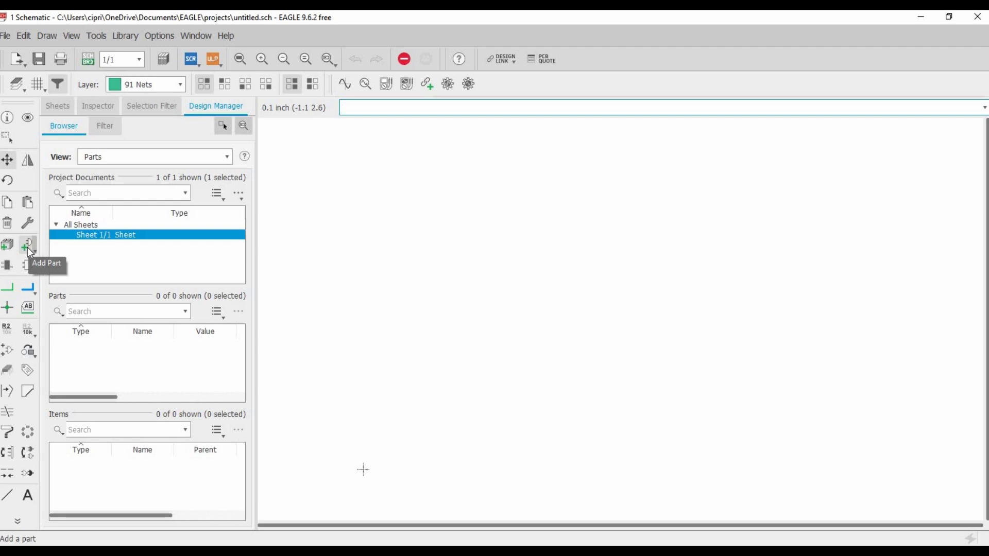
# - Turn on the schematic grid display with dots style and set both the size and alternate units to mm
pyautogui.click(37, 86)
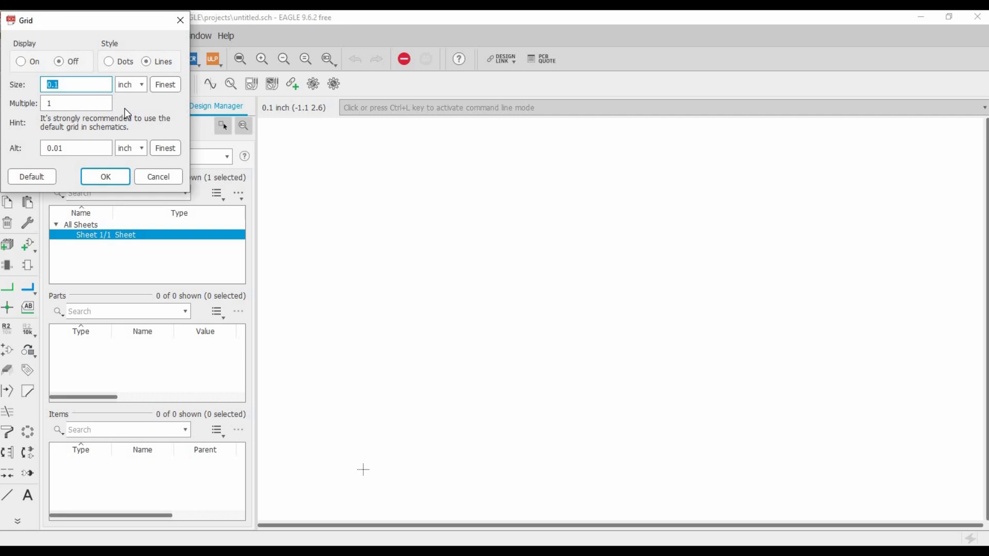
pyautogui.click(20, 63)
pyautogui.click(113, 63)
pyautogui.click(134, 88)
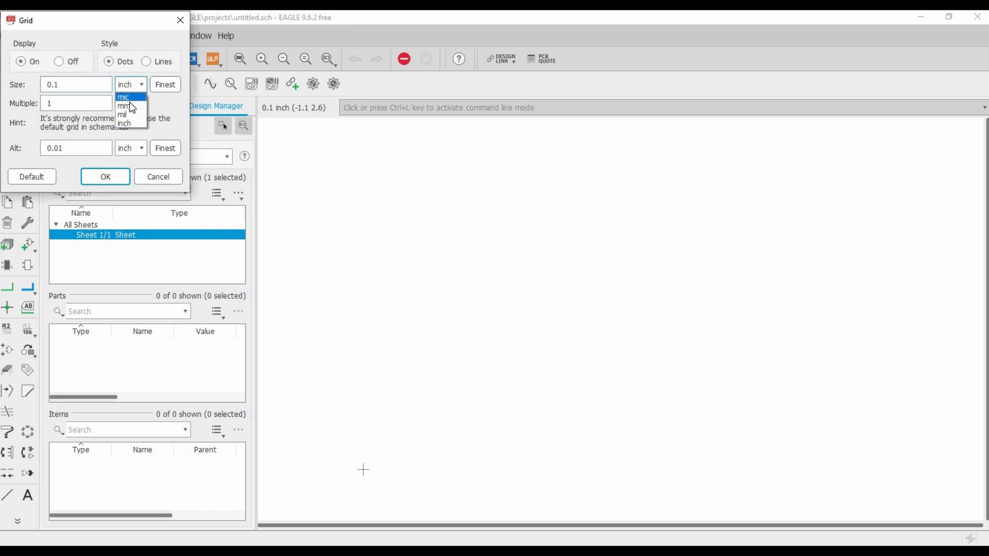
pyautogui.click(128, 106)
pyautogui.click(129, 150)
pyautogui.click(128, 165)
# - Set the grid size to 1 mm and the alternate grid to 0.01 mm, and apply the settings
pyautogui.click(63, 88)
pyautogui.doubleClick(63, 88)
pyautogui.write('1')
pyautogui.doubleClick(75, 145)
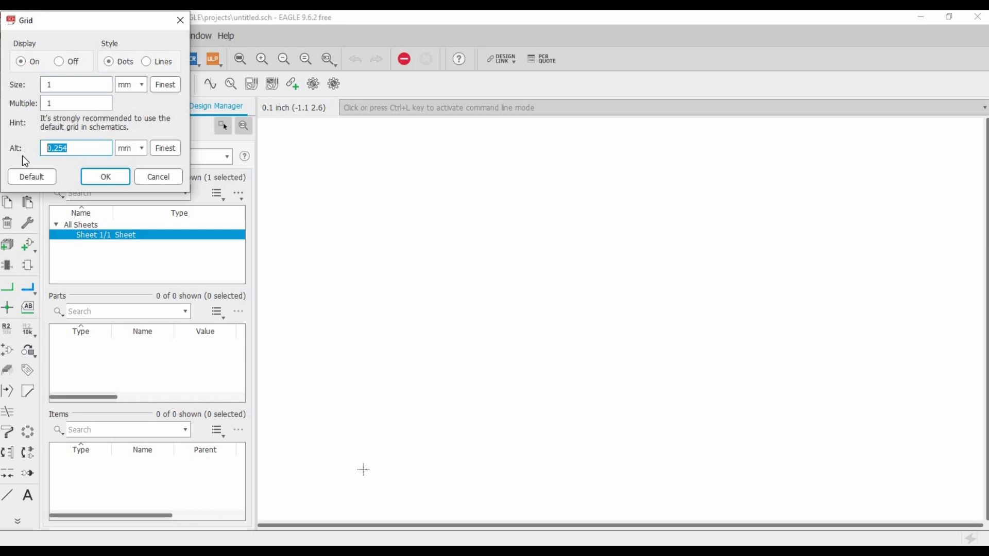
pyautogui.write('0.01')
pyautogui.click(92, 175)
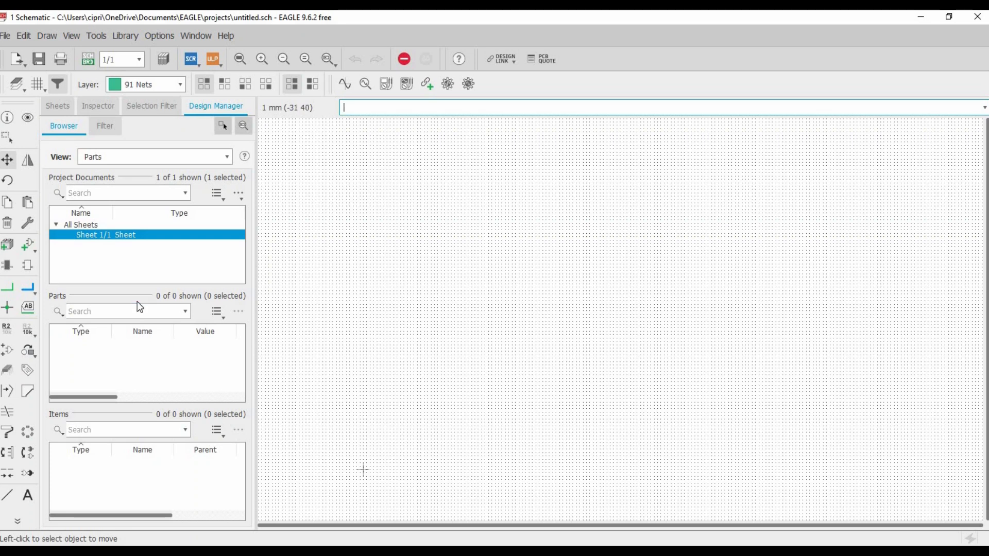
# - Start adding a part and search the libraries for "frame"
pyautogui.click(25, 249)
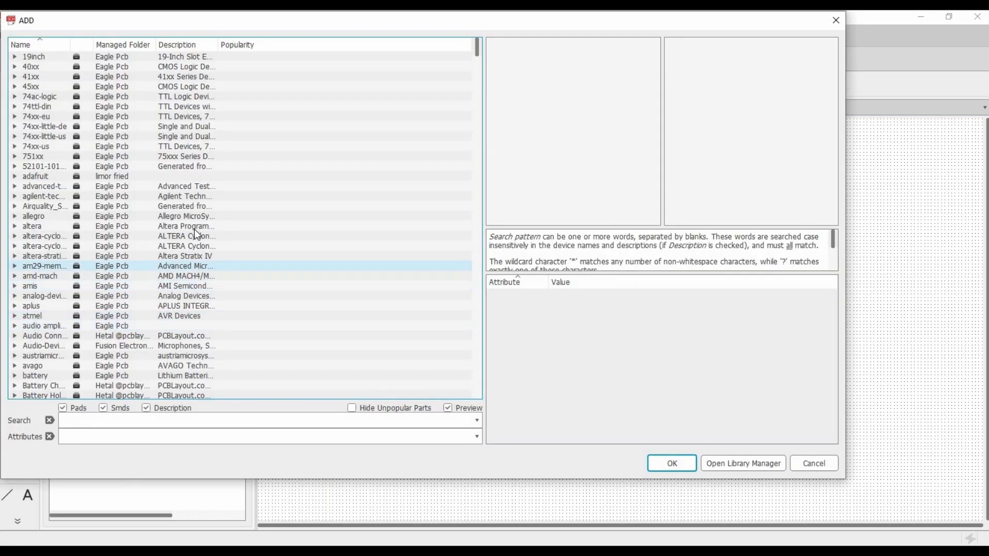
pyautogui.moveTo(310, 21); pyautogui.dragTo(365, 59)
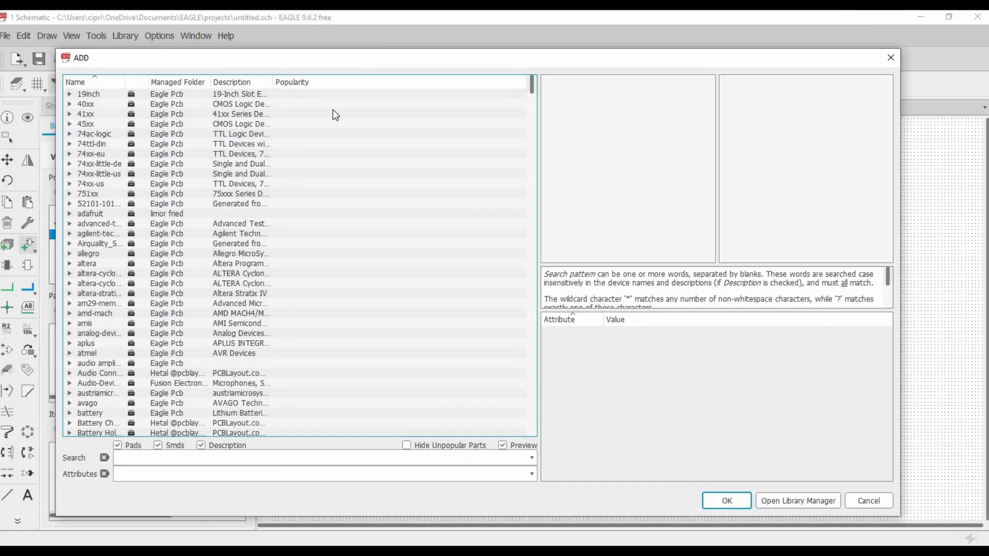
pyautogui.click(164, 460)
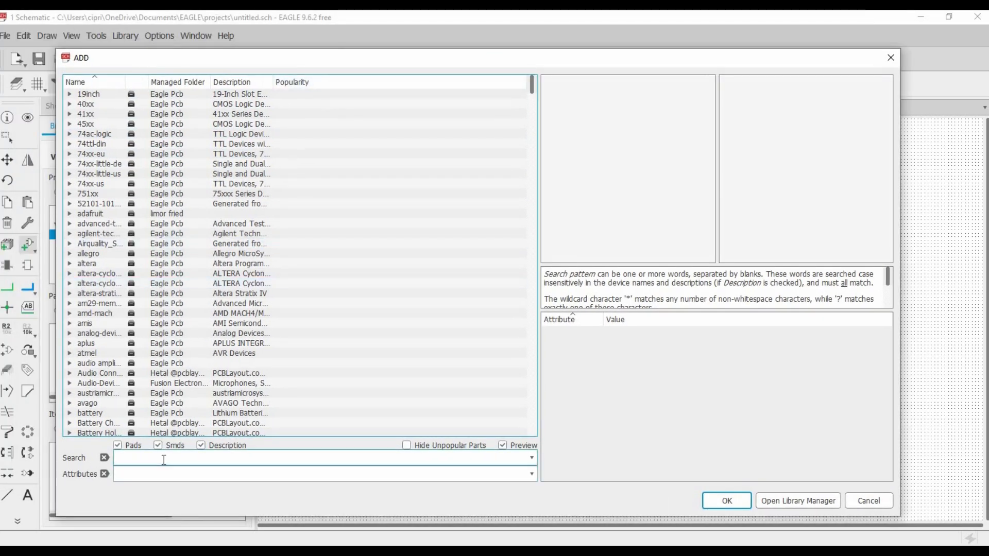
pyautogui.write('frame')
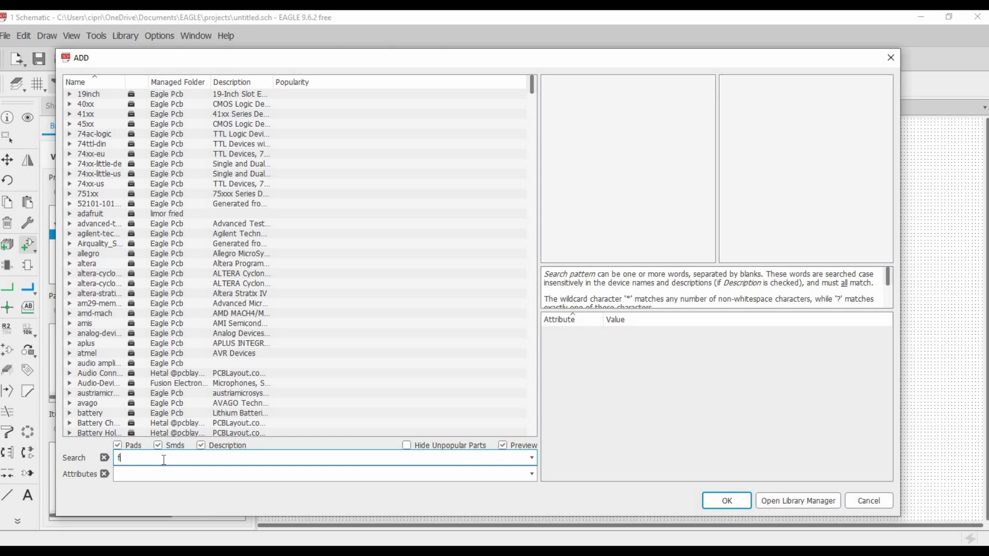
pyautogui.press('Return')
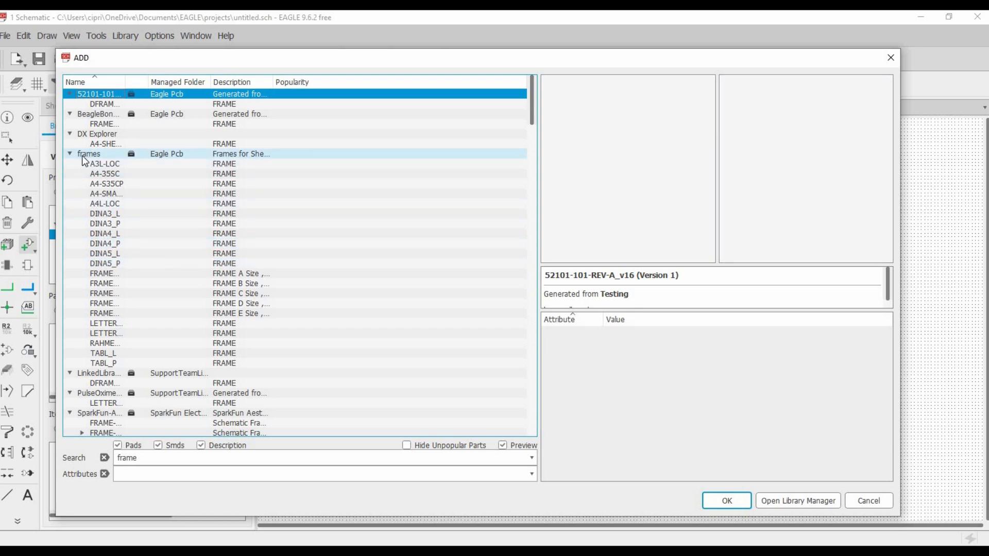
# - Preview the A3L-LOC and A4L-LOC frames from the frames library in an enlarged preview area
pyautogui.click(110, 165)
pyautogui.moveTo(690, 266); pyautogui.dragTo(682, 317)
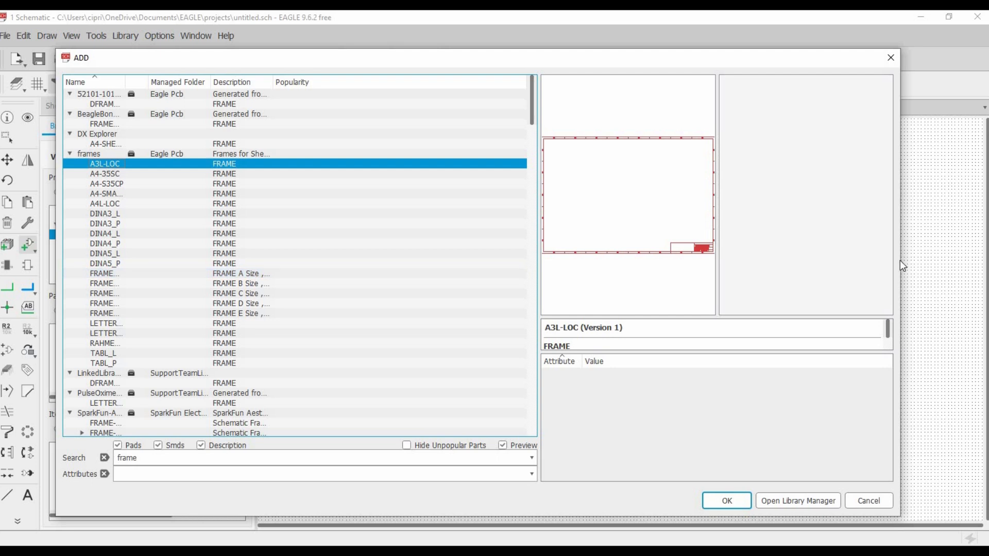
pyautogui.moveTo(538, 283); pyautogui.dragTo(437, 294)
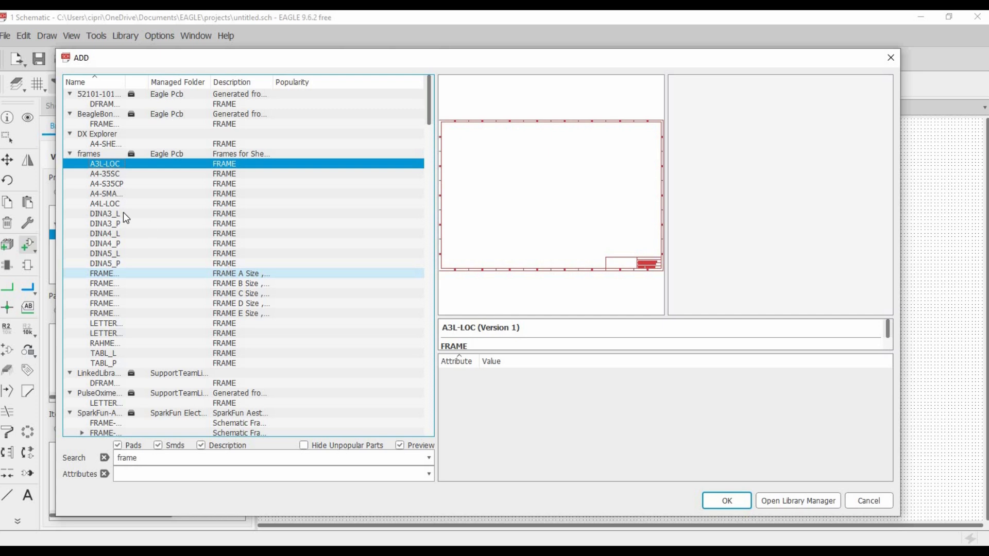
pyautogui.click(110, 203)
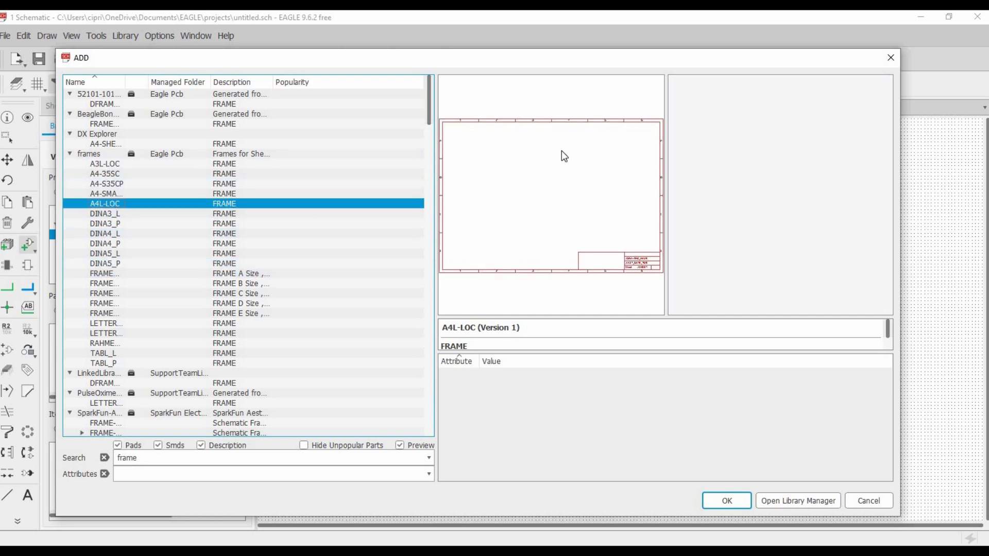
# - Add the A4-SHEET frame from the DX Explorer library, placing its lower-left corner near the sheet origin
pyautogui.click(101, 144)
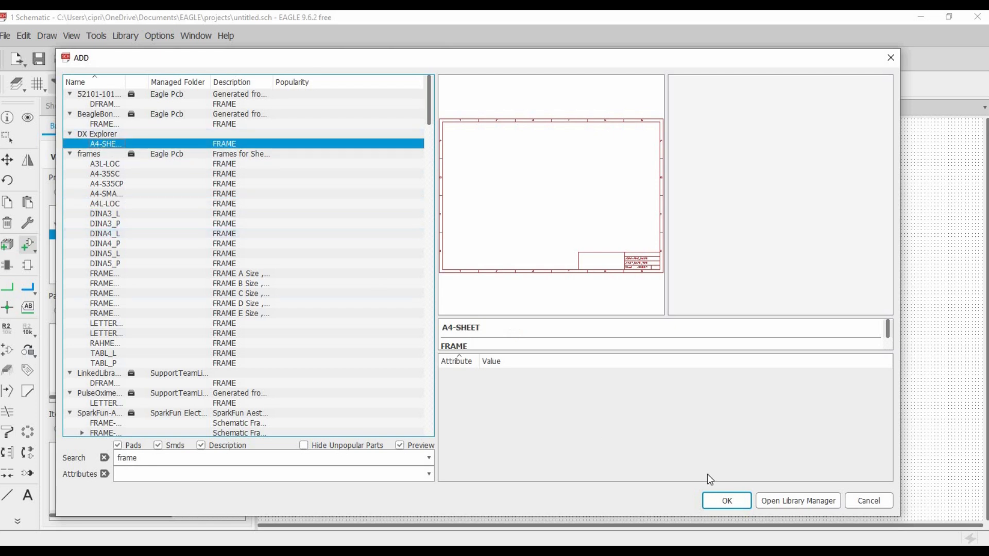
pyautogui.click(726, 501)
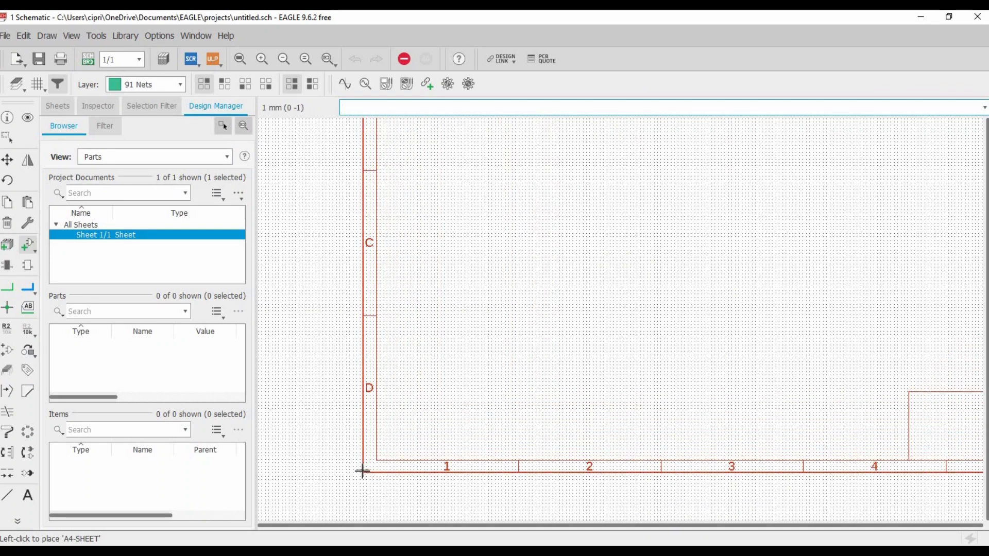
pyautogui.click(362, 470)
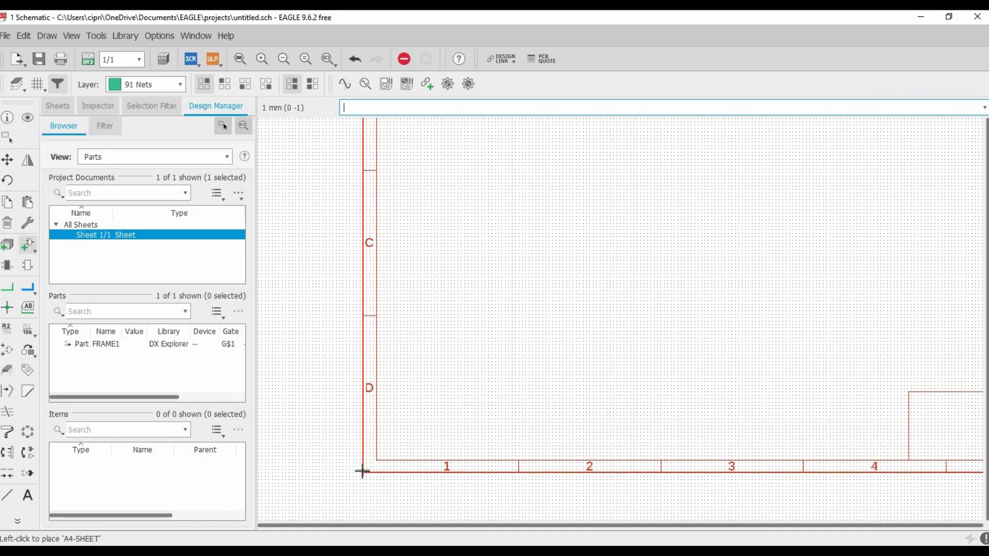
pyautogui.click(5, 161)
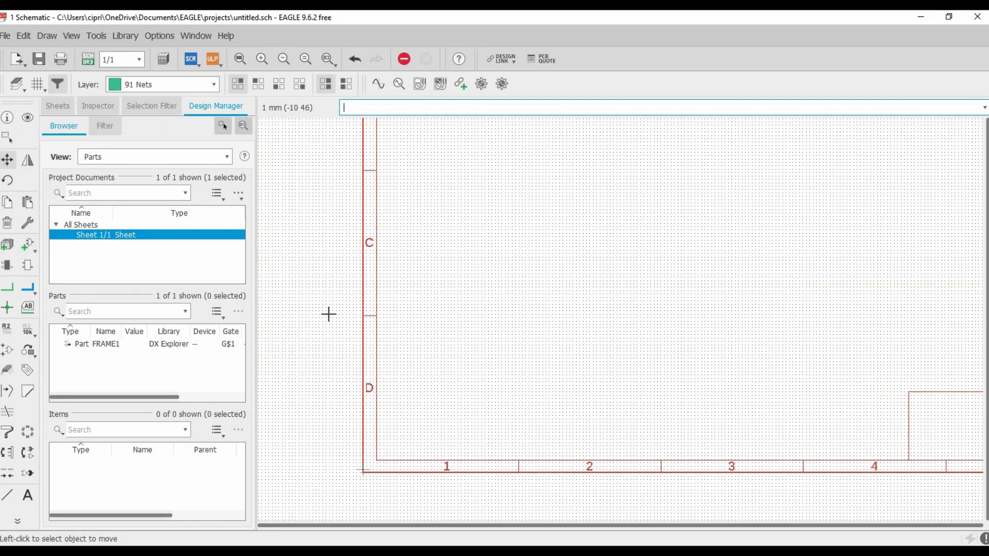
pyautogui.scroll(-1, 329, 314)
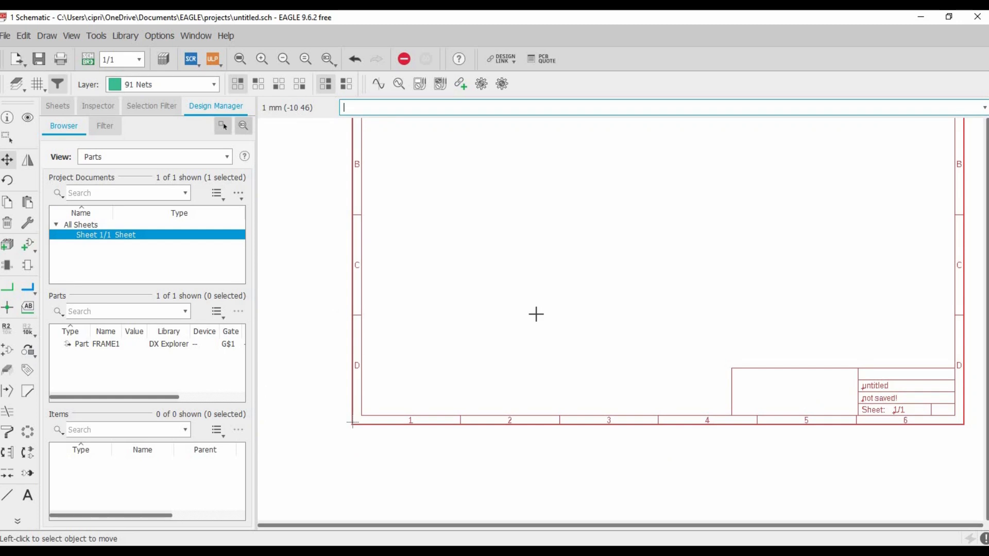
pyautogui.scroll(-3, 523, 353)
pyautogui.scroll(3, 573, 244)
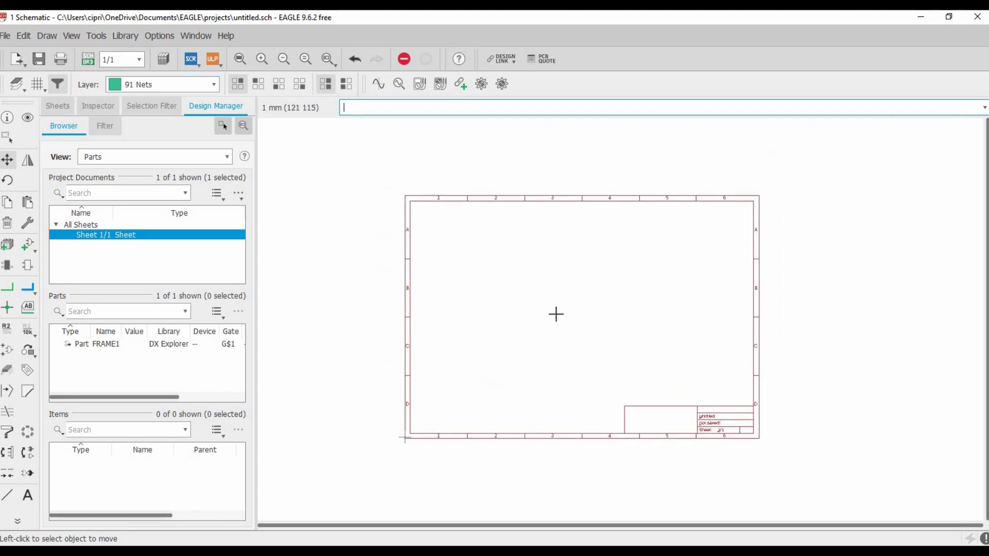
pyautogui.scroll(-1, 555, 359)
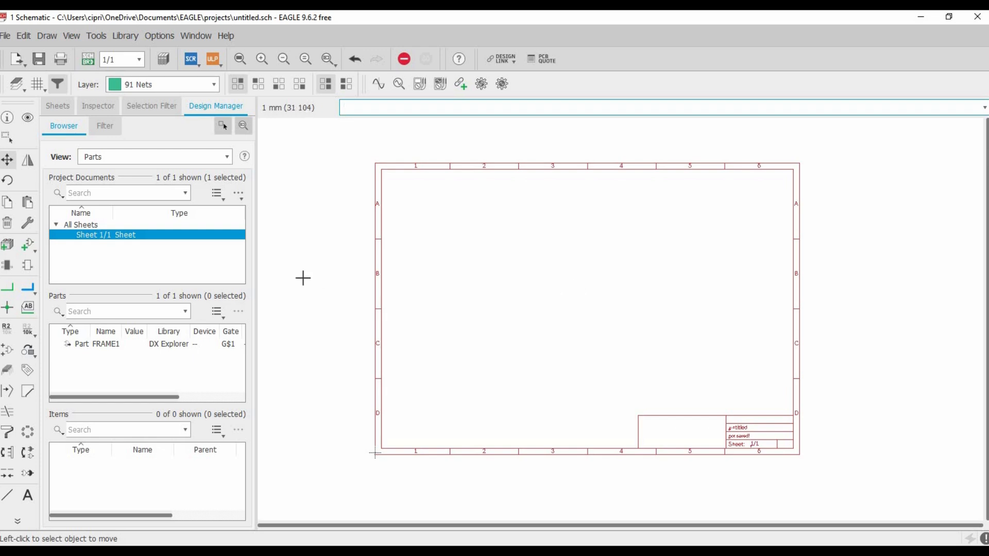
# - Start adding a part and search the libraries for "2N2222"
pyautogui.click(8, 169)
pyautogui.click(29, 251)
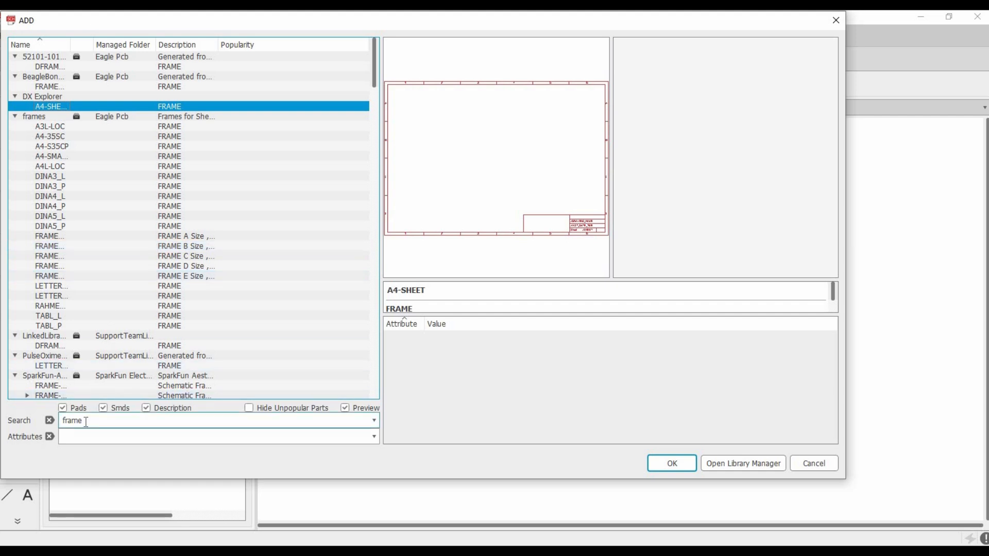
pyautogui.moveTo(86, 422); pyautogui.dragTo(38, 421)
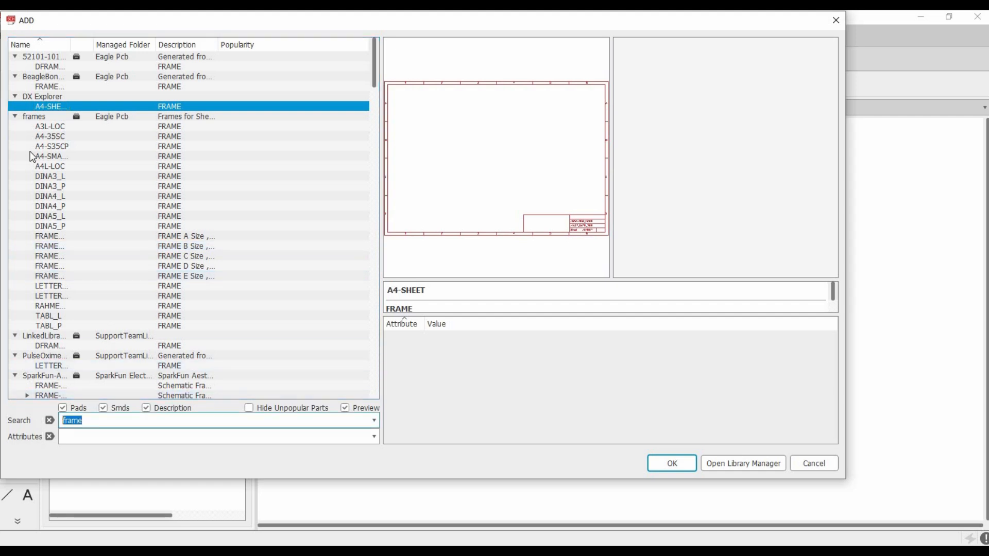
pyautogui.click(14, 97)
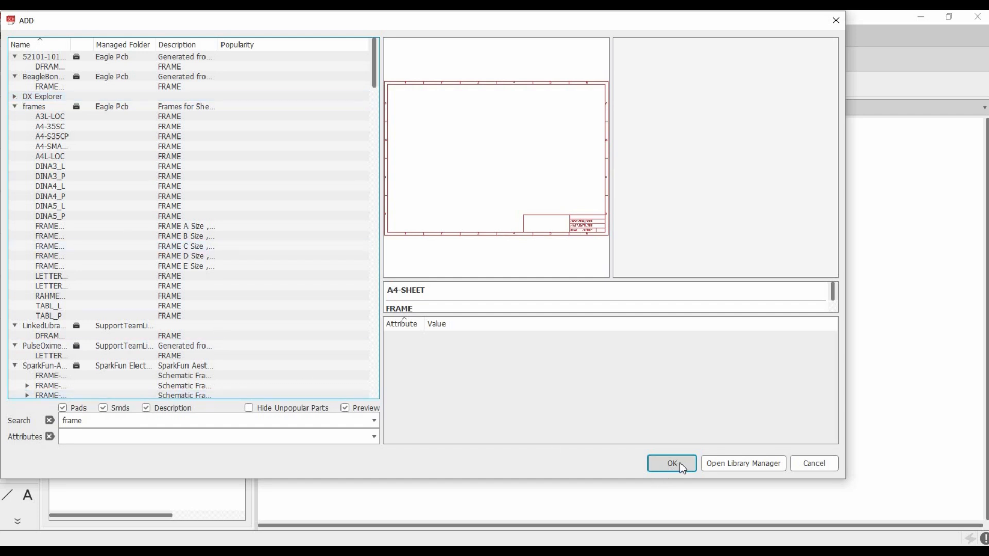
pyautogui.click(14, 97)
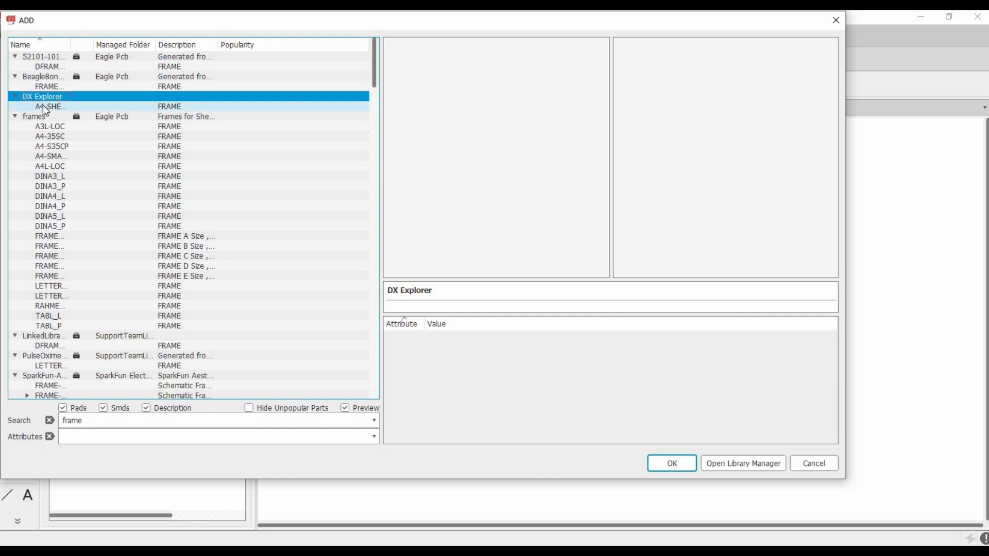
pyautogui.moveTo(108, 423); pyautogui.dragTo(41, 423)
pyautogui.write('2')
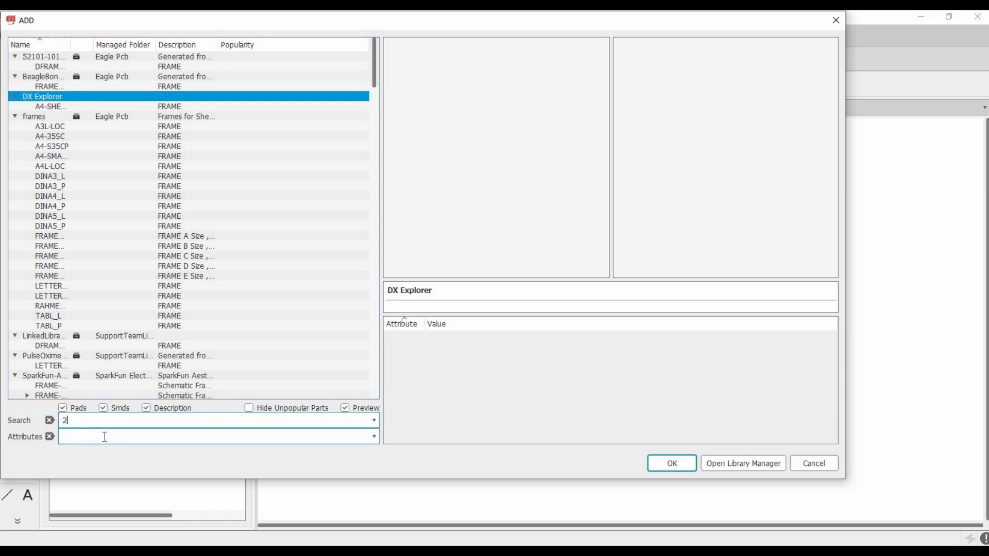
pyautogui.write('N2222')
pyautogui.press('Return')
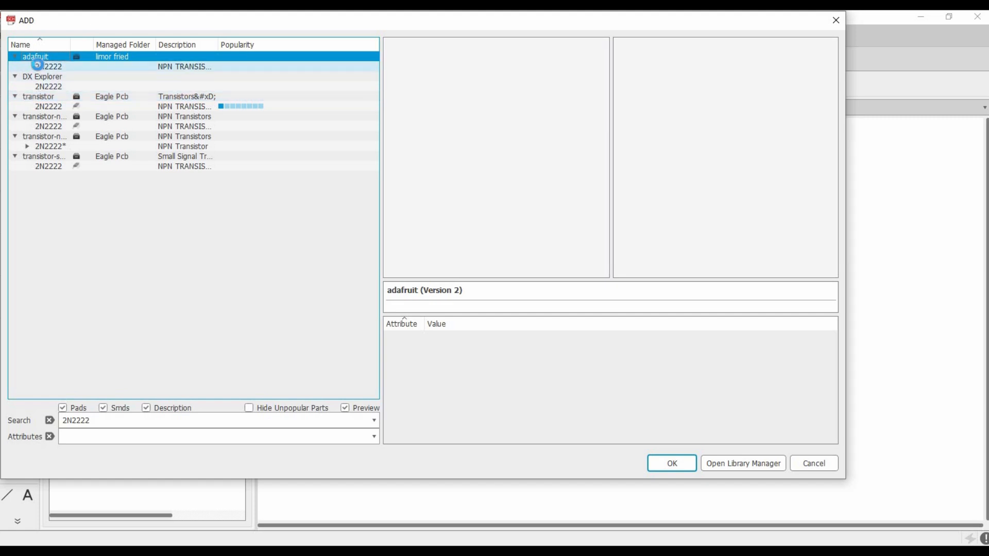
# - Compare the symbol and footprint previews of the 2N2222 variants in the adafruit, transistor and DX Explorer libraries
pyautogui.click(39, 66)
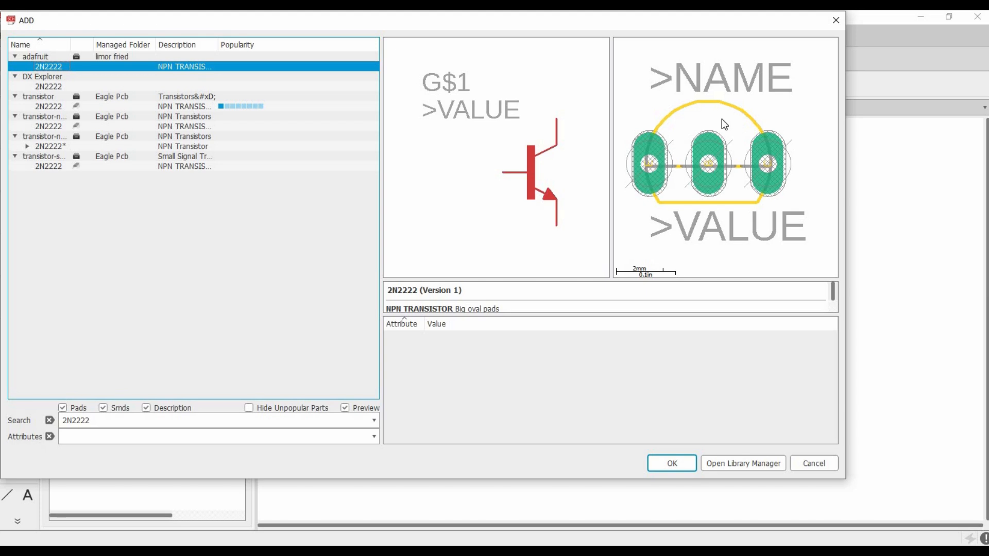
pyautogui.click(49, 127)
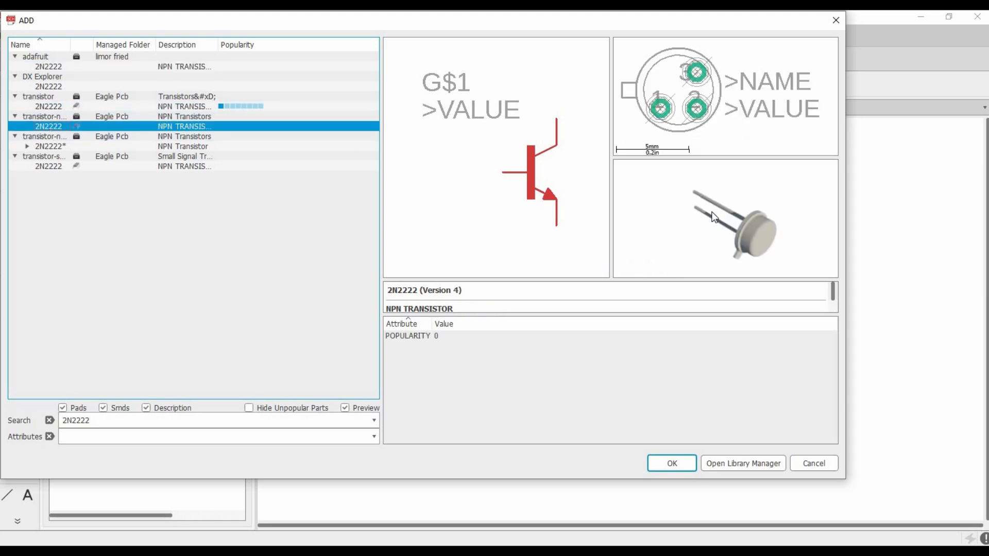
pyautogui.click(52, 146)
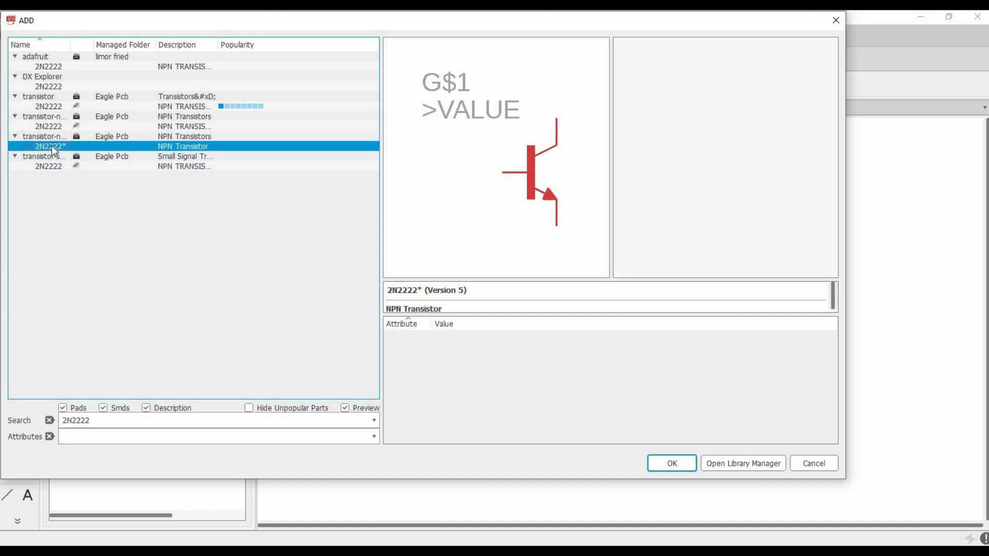
pyautogui.click(48, 126)
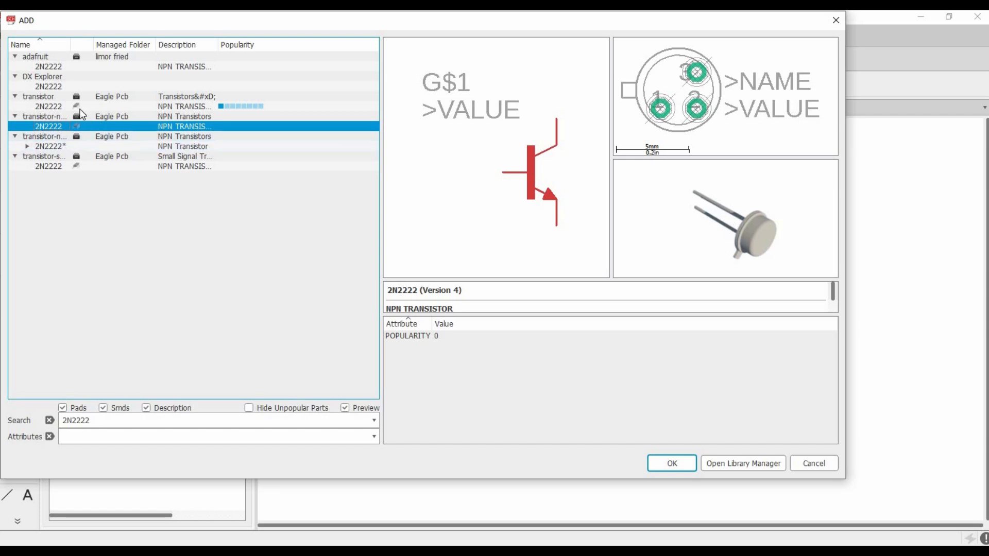
pyautogui.click(54, 86)
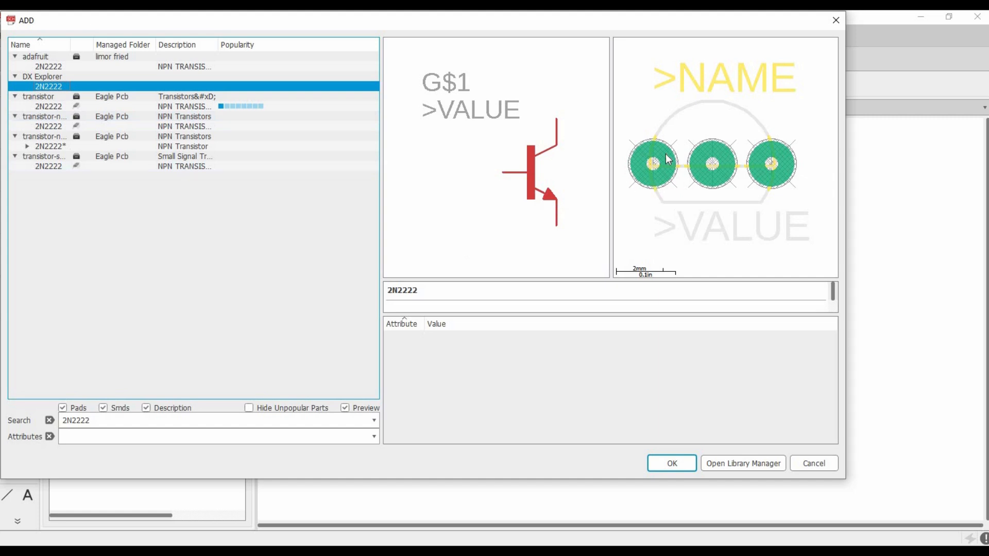
pyautogui.click(53, 66)
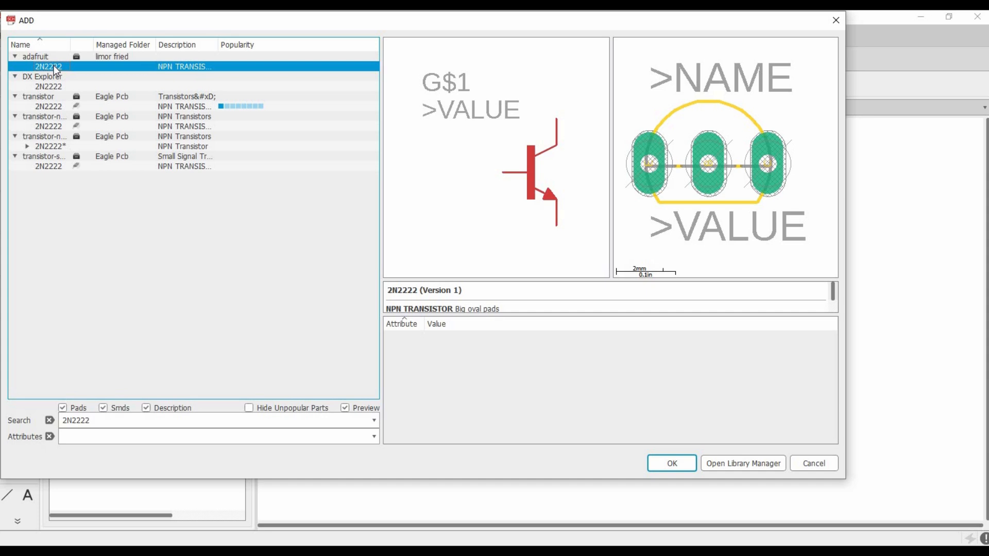
# - Add the 2N2222 transistor from the DX Explorer library, placing it at about (118, 86) mm, and end the placement
pyautogui.click(50, 86)
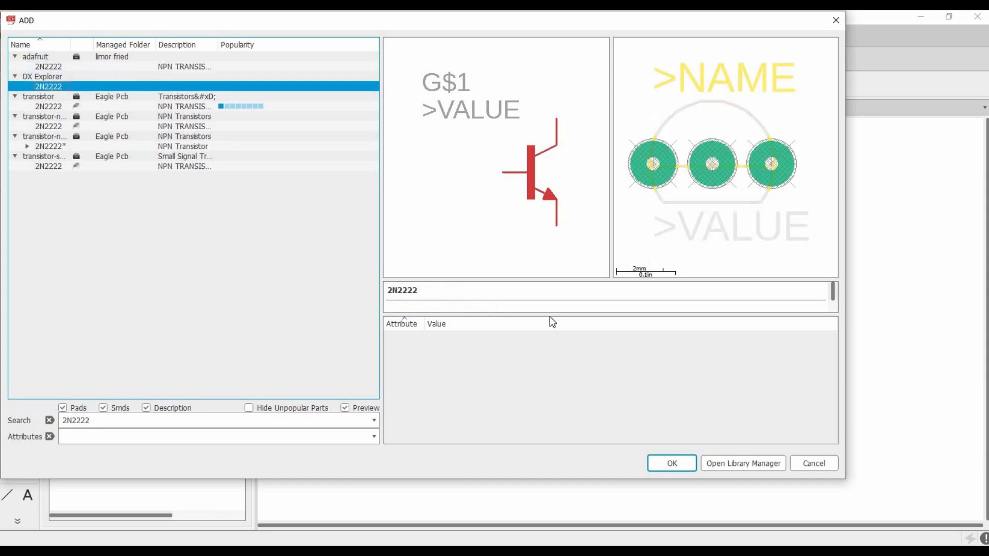
pyautogui.click(669, 461)
pyautogui.scroll(2, 576, 318)
pyautogui.scroll(3, 576, 318)
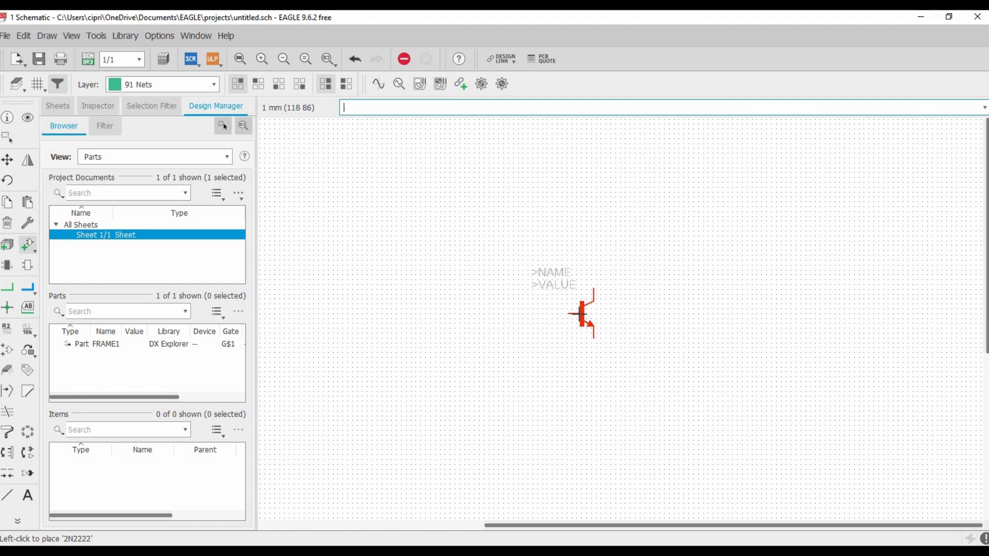
pyautogui.click(581, 313)
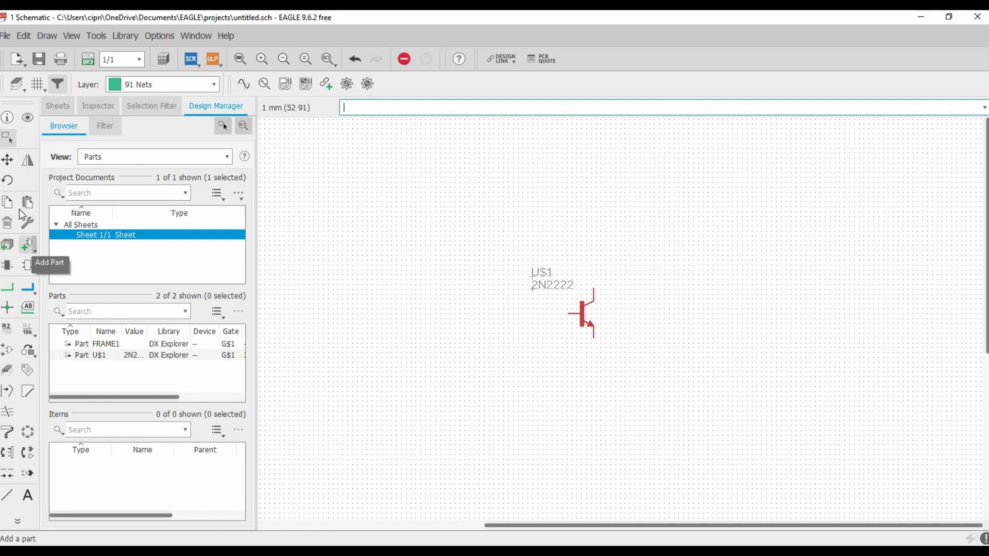
pyautogui.click(7, 160)
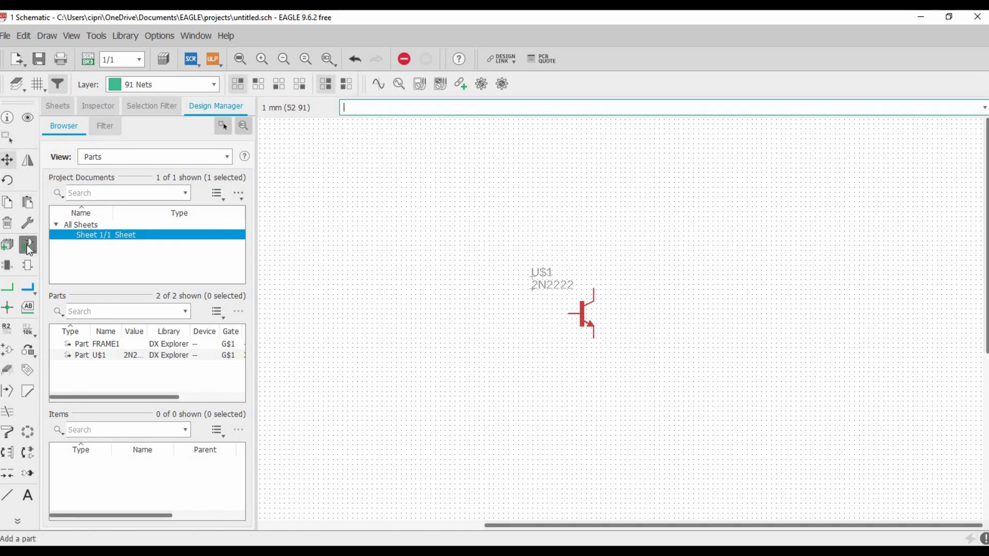
# - Start adding another part, expand the DX Explorer library and preview its CAPACITOR-L
pyautogui.click(27, 245)
pyautogui.scroll(-18, 116, 236)
pyautogui.scroll(-20, 80, 264)
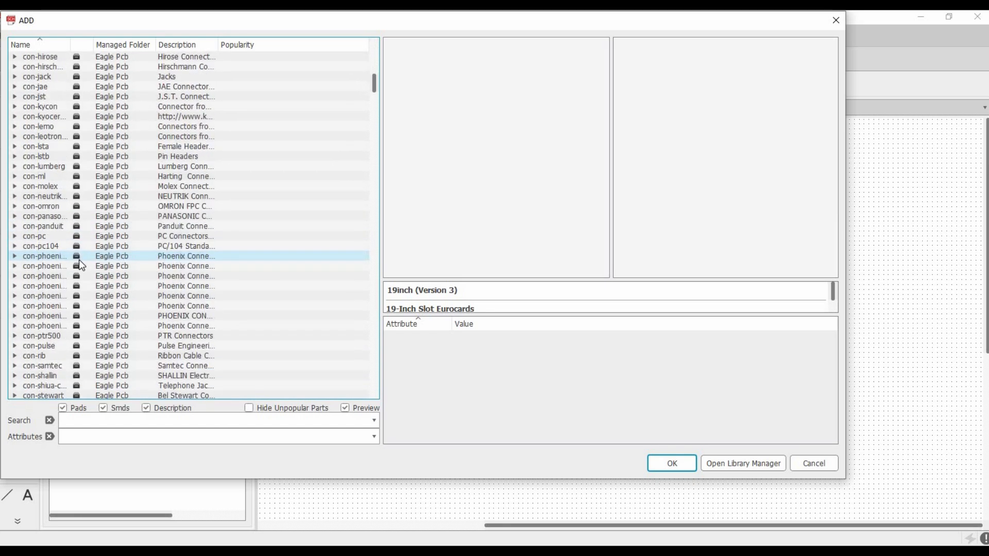
pyautogui.scroll(1, 79, 260)
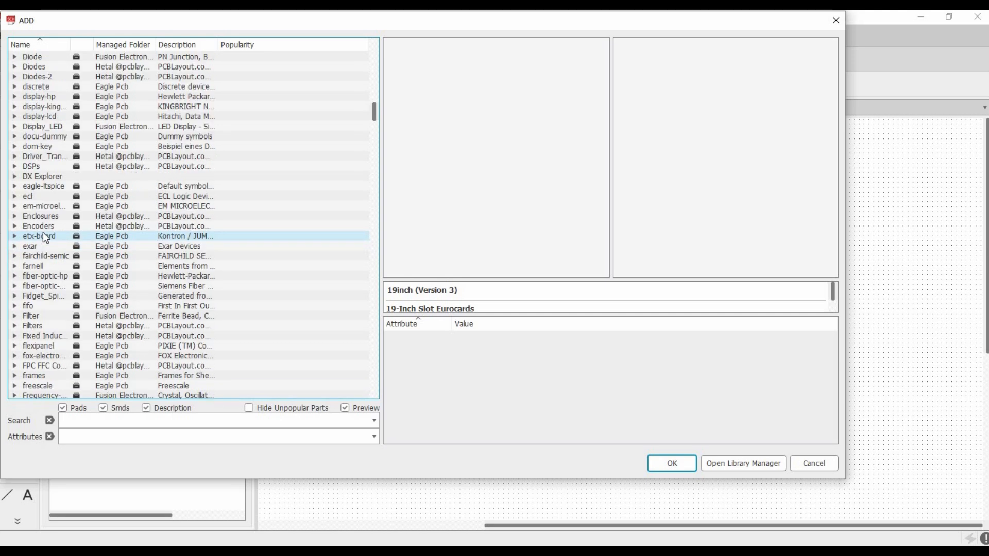
pyautogui.doubleClick(36, 176)
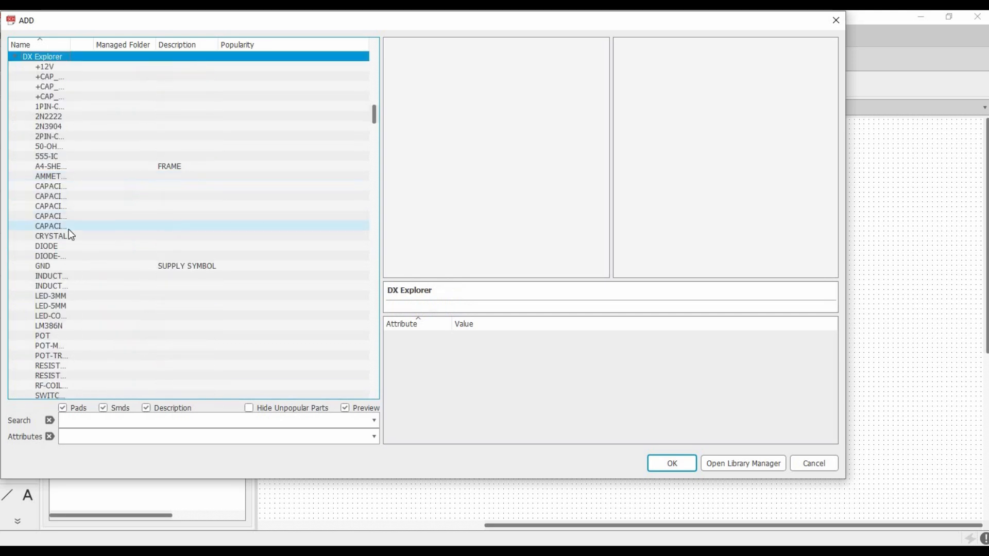
pyautogui.click(52, 187)
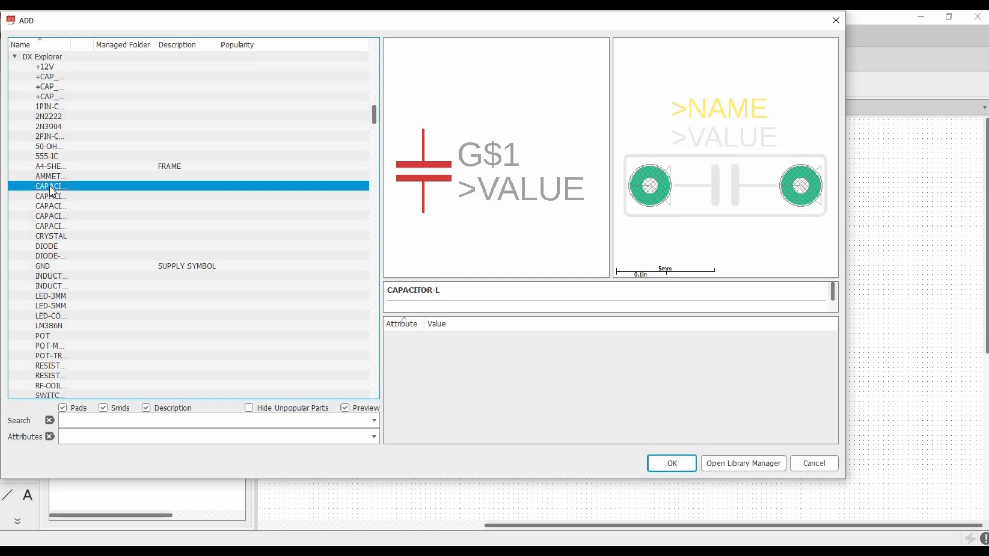
# - Add two unrotated CAPACITOR-S parts from the DX Explorer library, one above and left of the transistor, one below its base
pyautogui.click(50, 193)
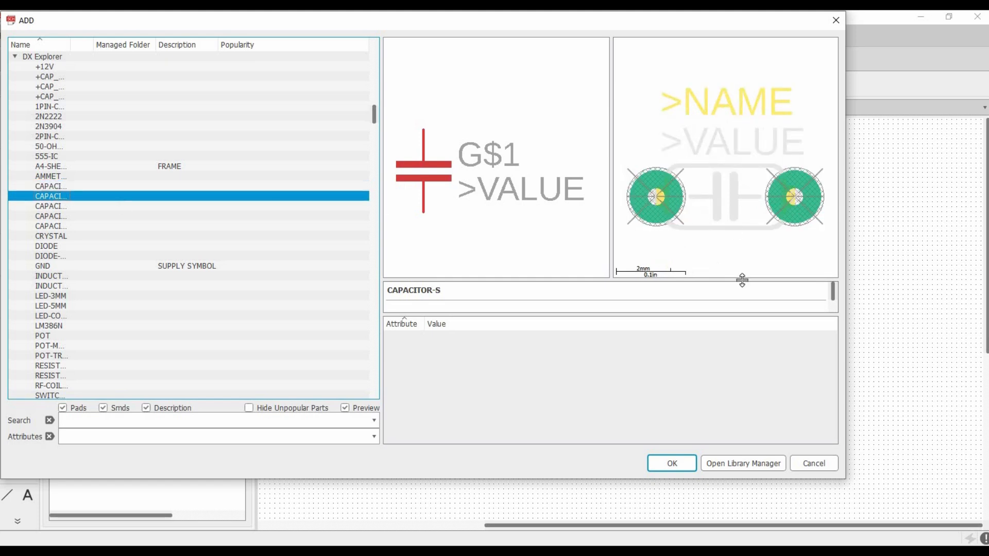
pyautogui.click(672, 462)
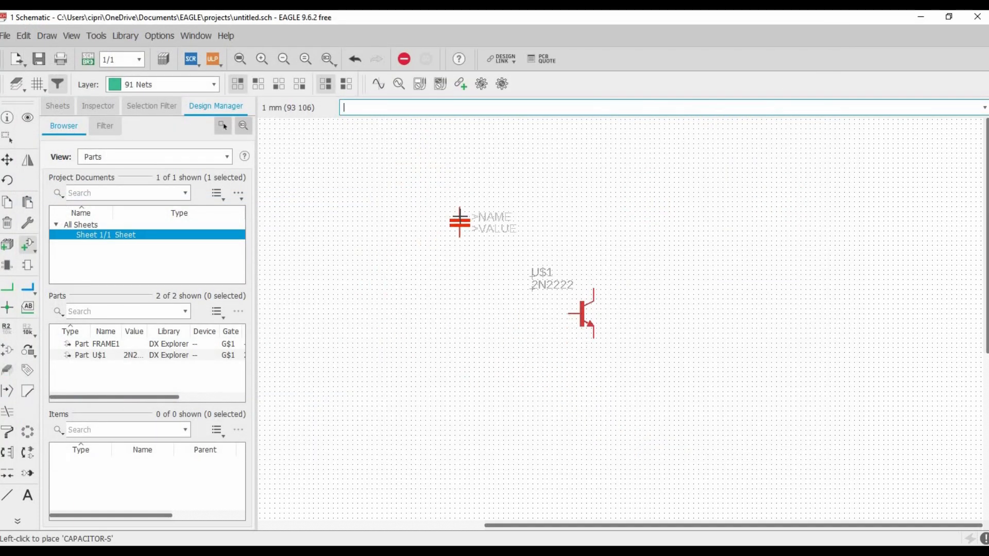
pyautogui.click(459, 221)
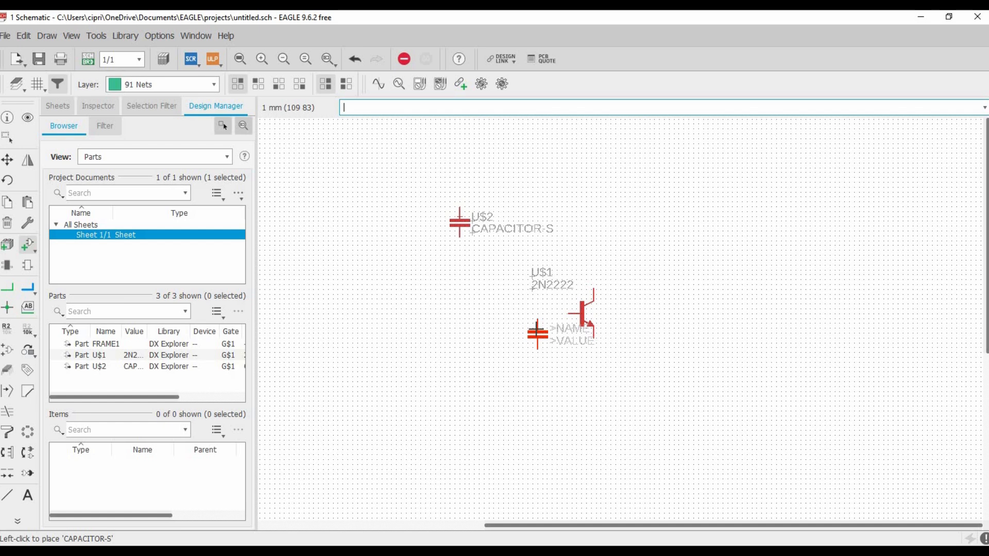
pyautogui.click(537, 334)
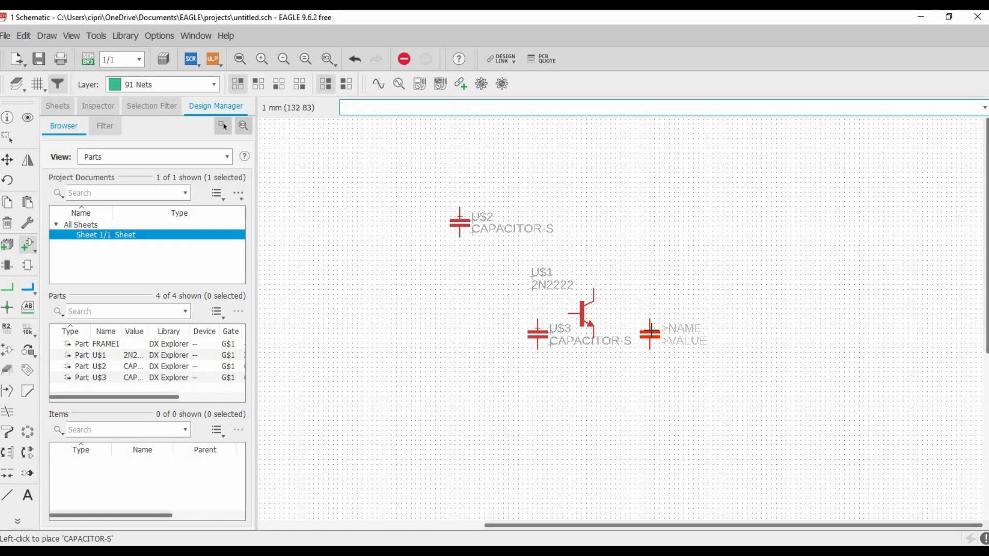
# - Place one CAPACITOR-S rotated 90° just right of the transistor and three more rotated 180° farther right
pyautogui.rightClick(650, 330)
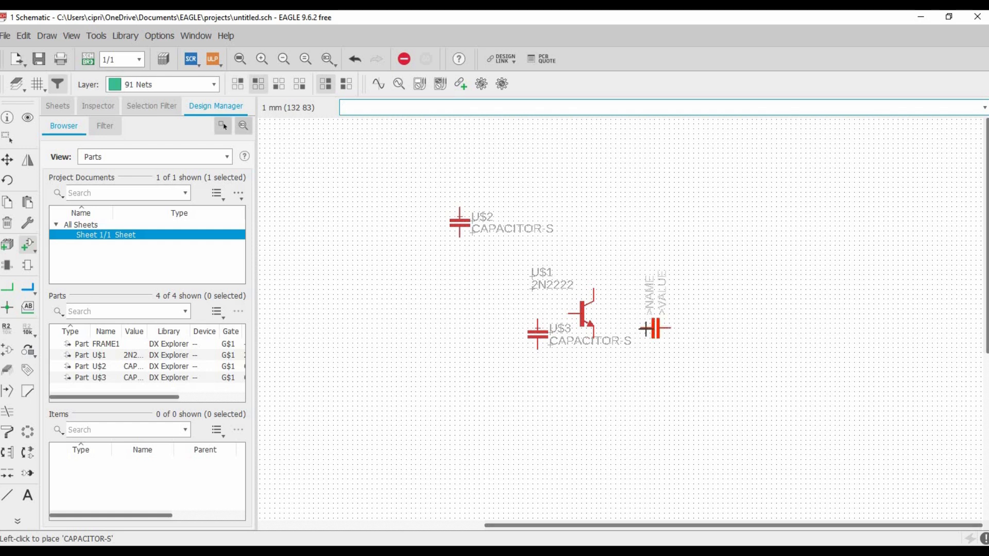
pyautogui.click(647, 328)
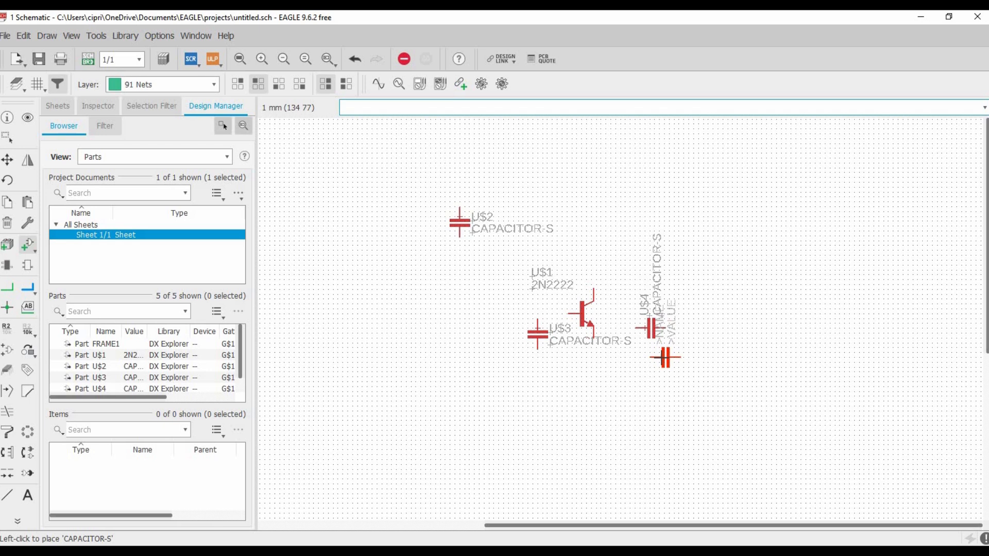
pyautogui.rightClick(686, 356)
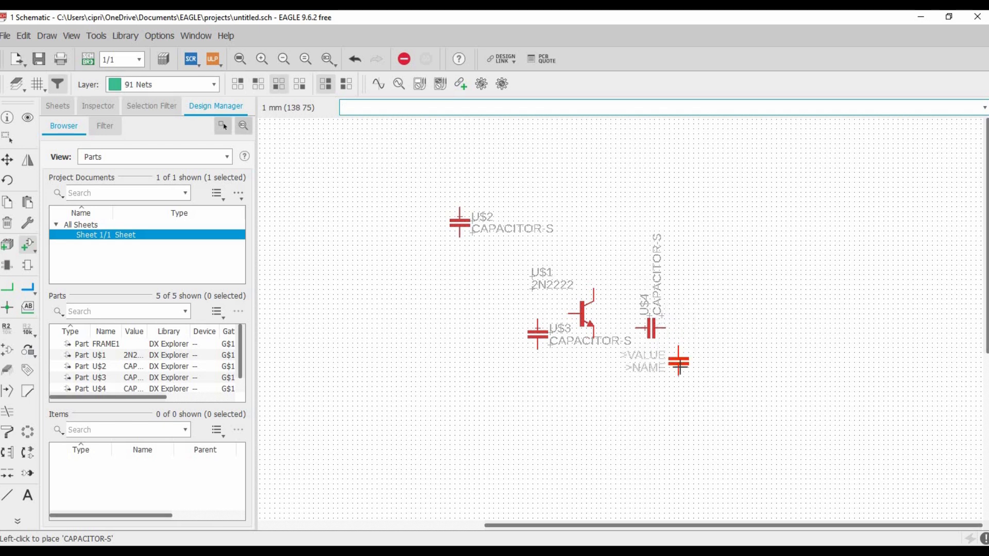
pyautogui.click(679, 364)
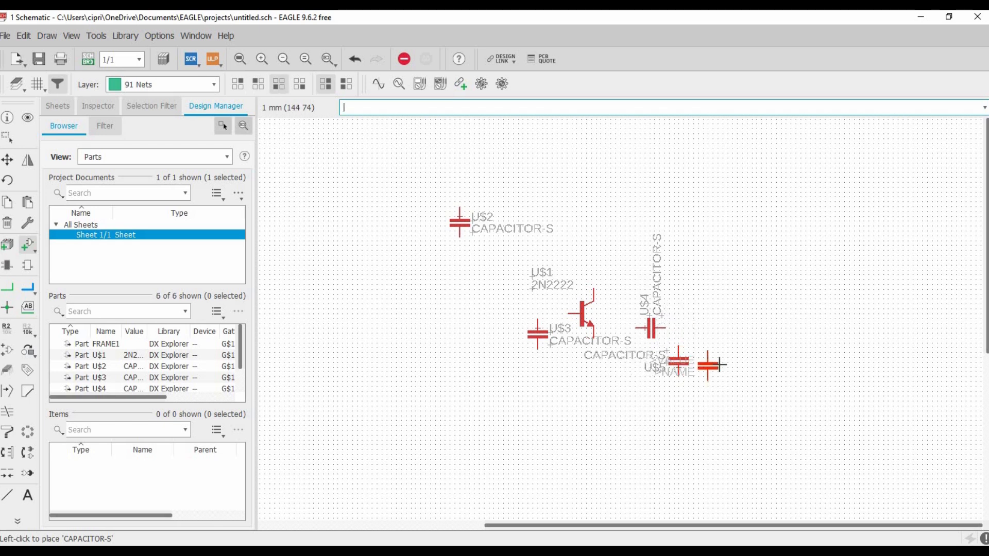
pyautogui.click(732, 362)
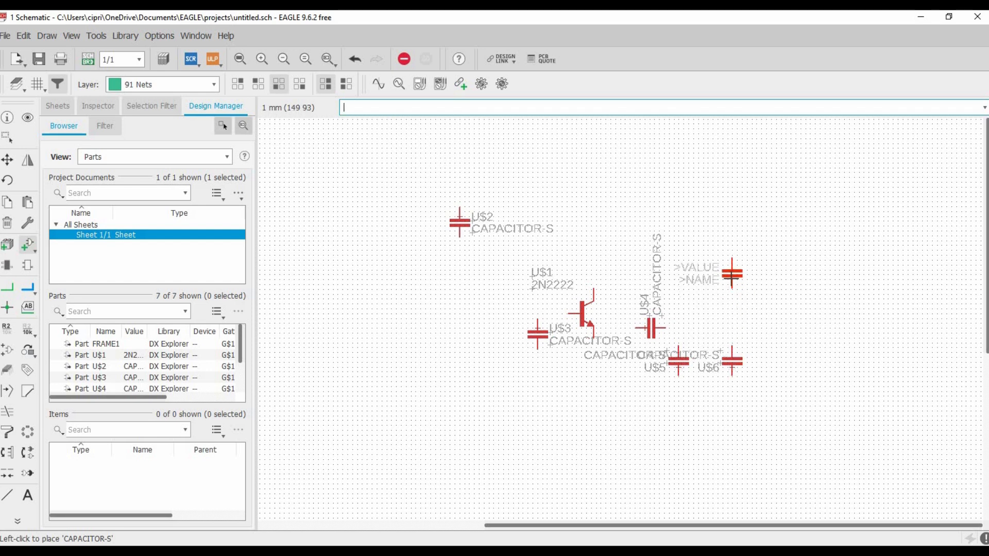
pyautogui.click(731, 274)
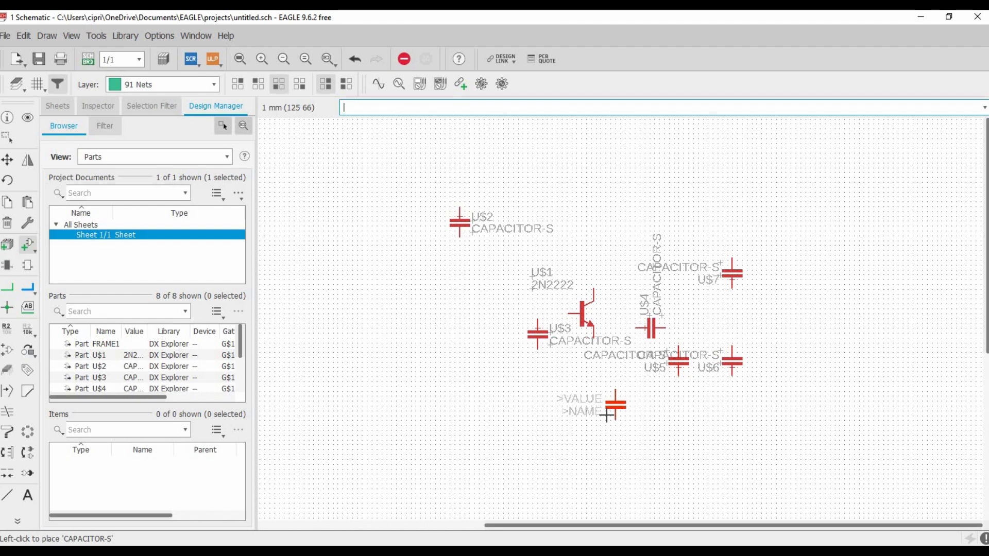
# - Place another CAPACITOR-S rotated 270° below the transistor and stop placing capacitors
pyautogui.rightClick(551, 419)
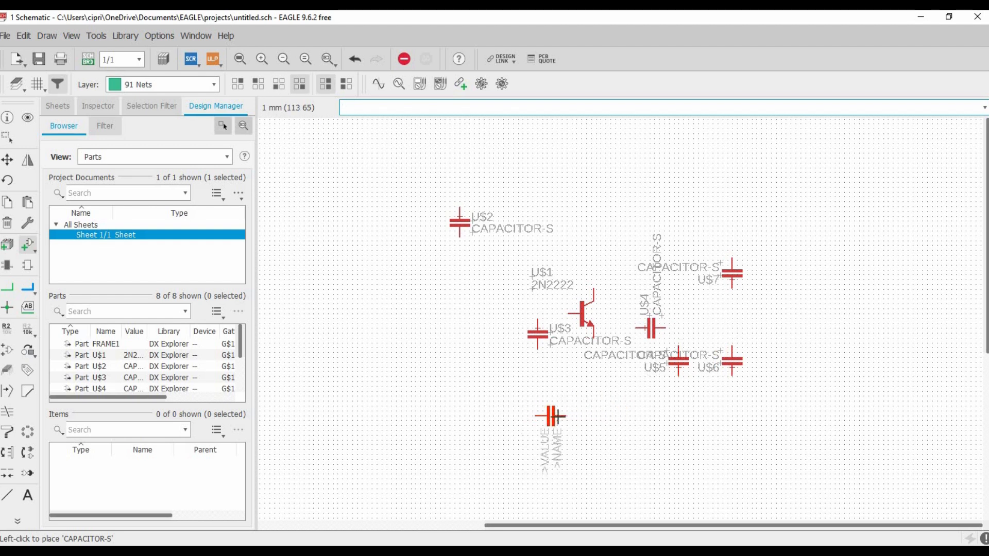
pyautogui.click(551, 415)
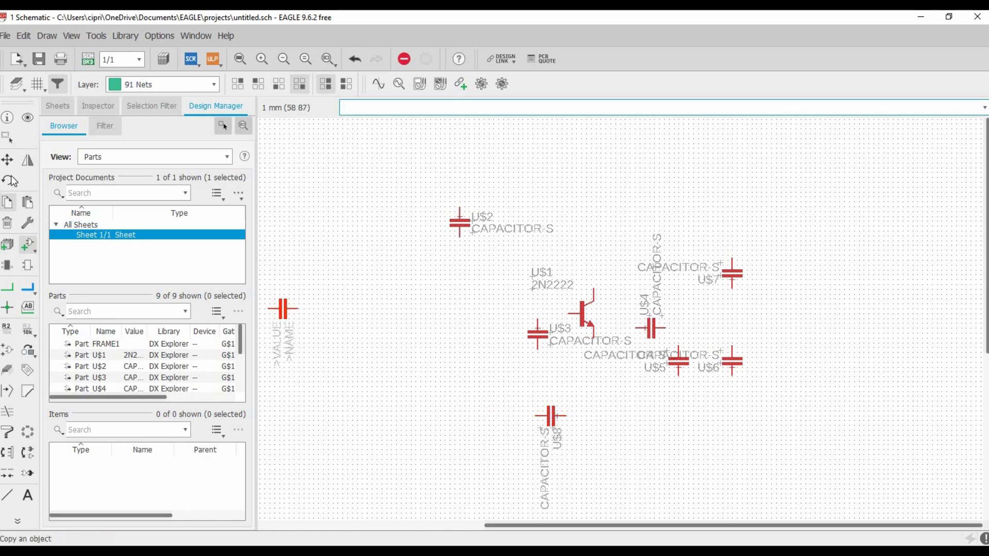
pyautogui.click(7, 162)
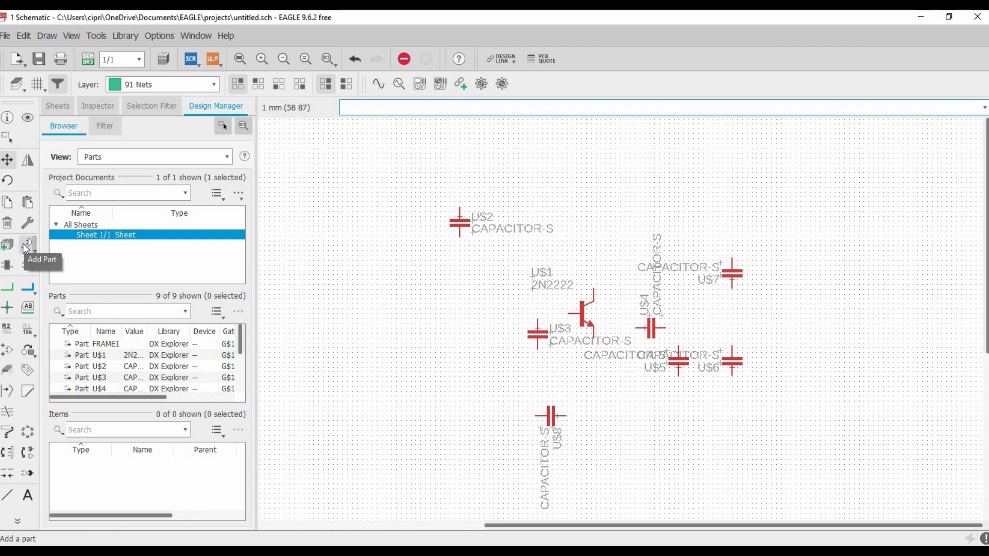
# - Start adding another part, compare both resistors in the DX Explorer library and choose RESISTOR-VERTICAL
pyautogui.click(24, 244)
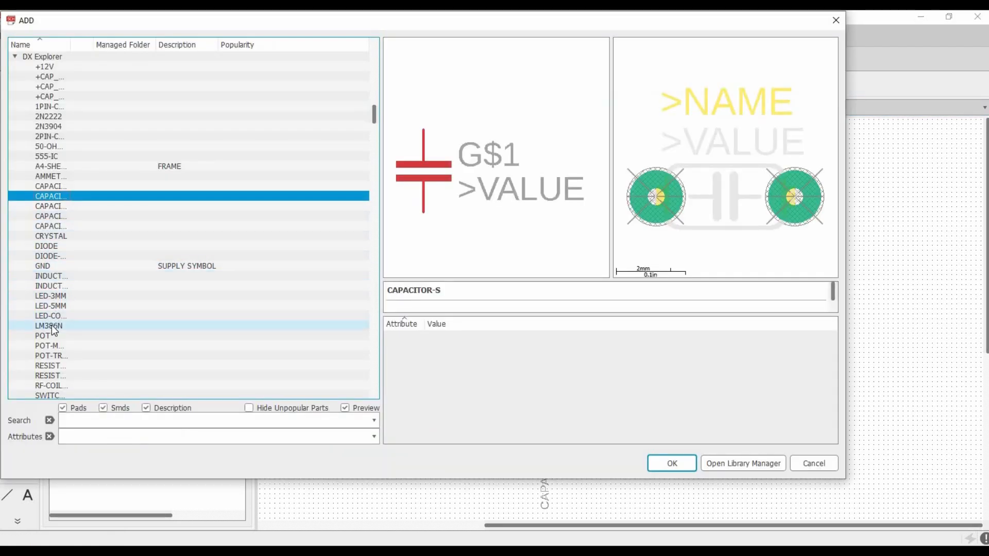
pyautogui.scroll(-2, 50, 344)
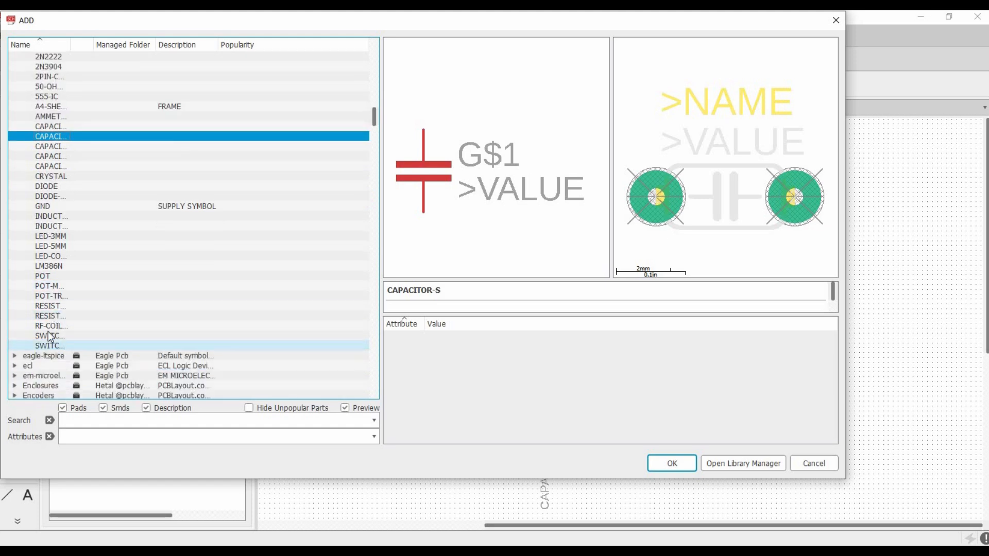
pyautogui.click(50, 316)
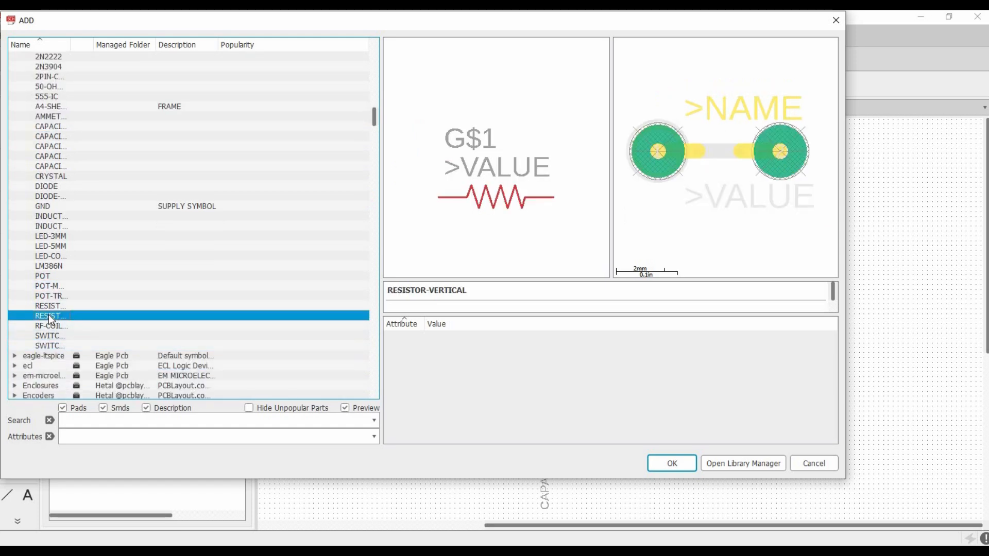
pyautogui.click(49, 306)
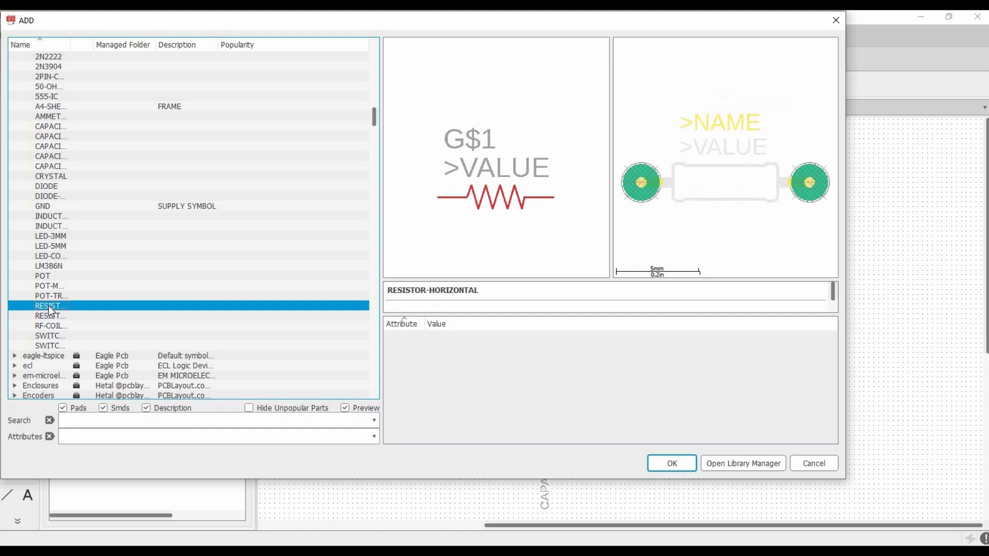
pyautogui.click(50, 315)
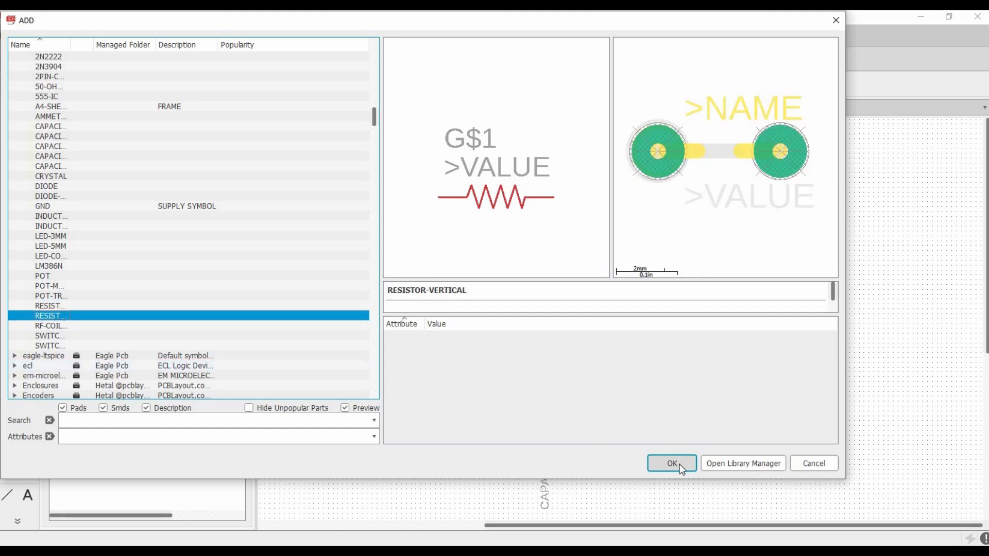
pyautogui.click(672, 464)
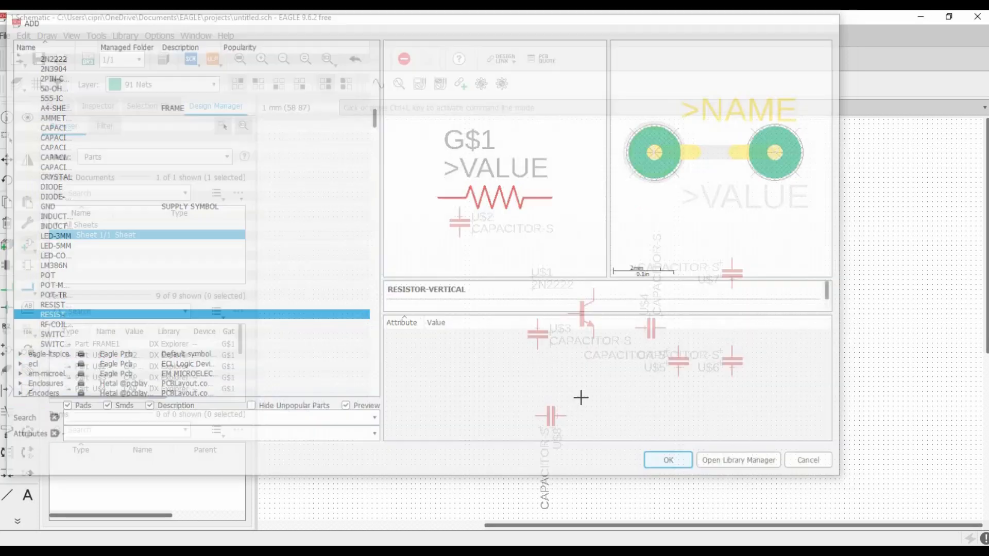
# - Place two RESISTOR-VERTICAL parts rotated 90°, one above and left of the transistor and one left of the lowest capacitor, then stop placing
pyautogui.rightClick(502, 281)
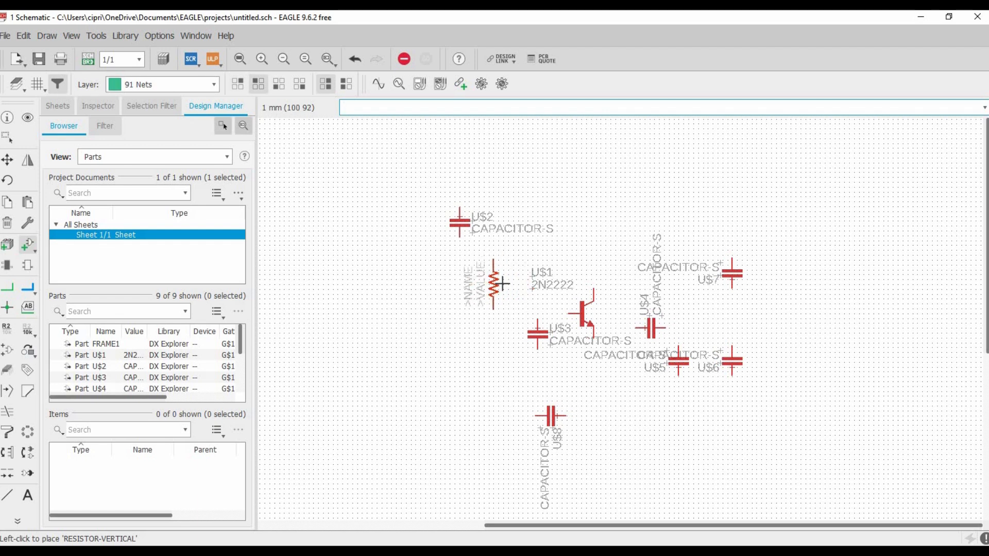
pyautogui.click(512, 280)
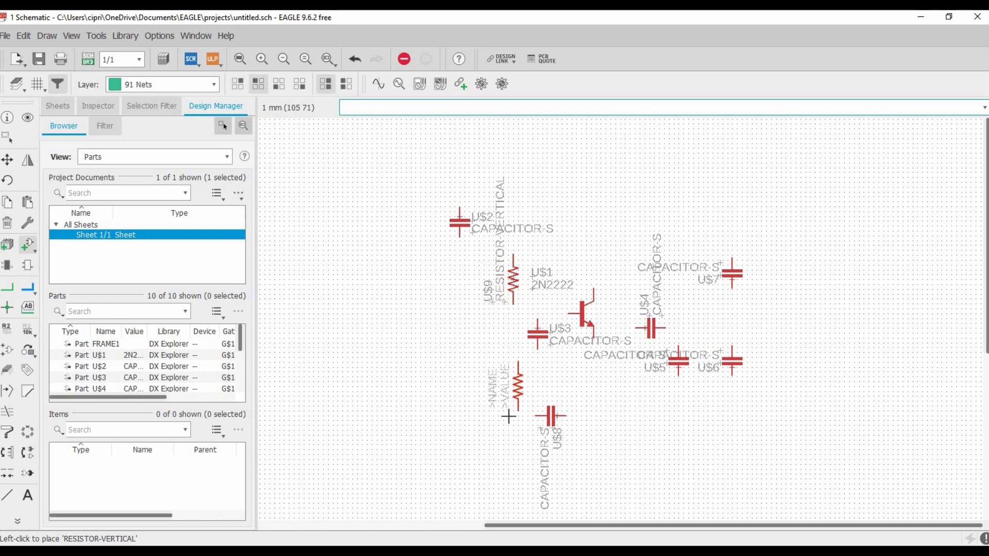
pyautogui.click(456, 396)
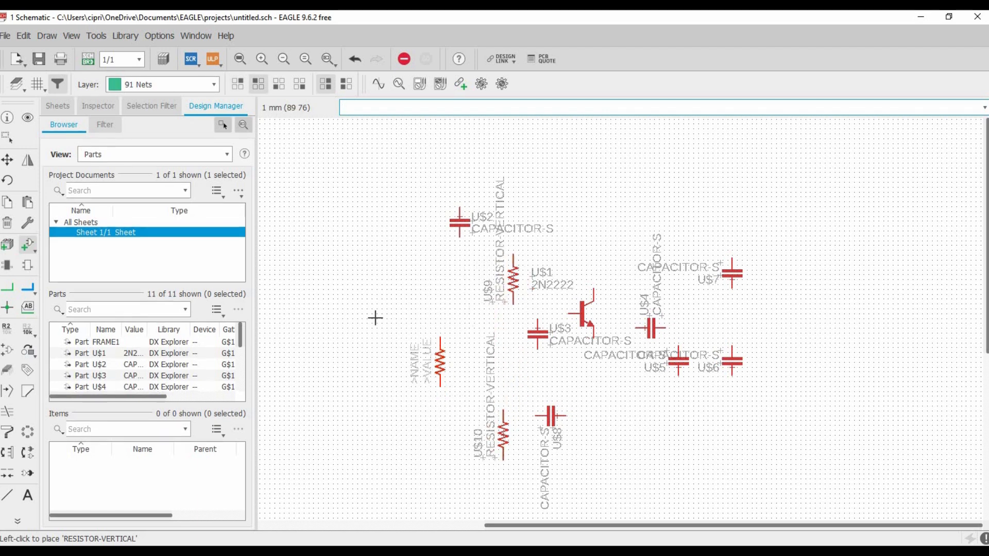
pyautogui.click(7, 163)
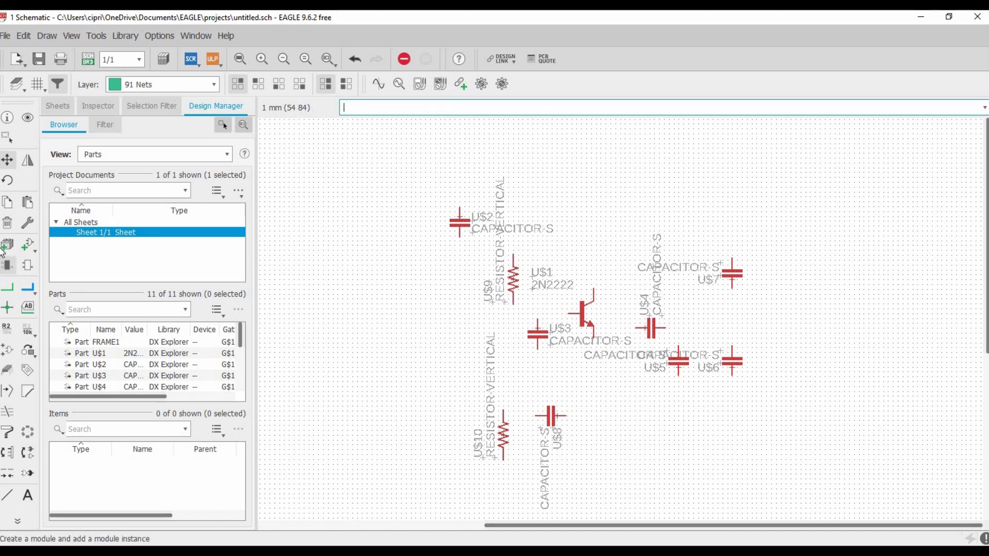
# - Search the part libraries for LM386 and preview both package variants of the IC_Linear LM386
pyautogui.click(26, 244)
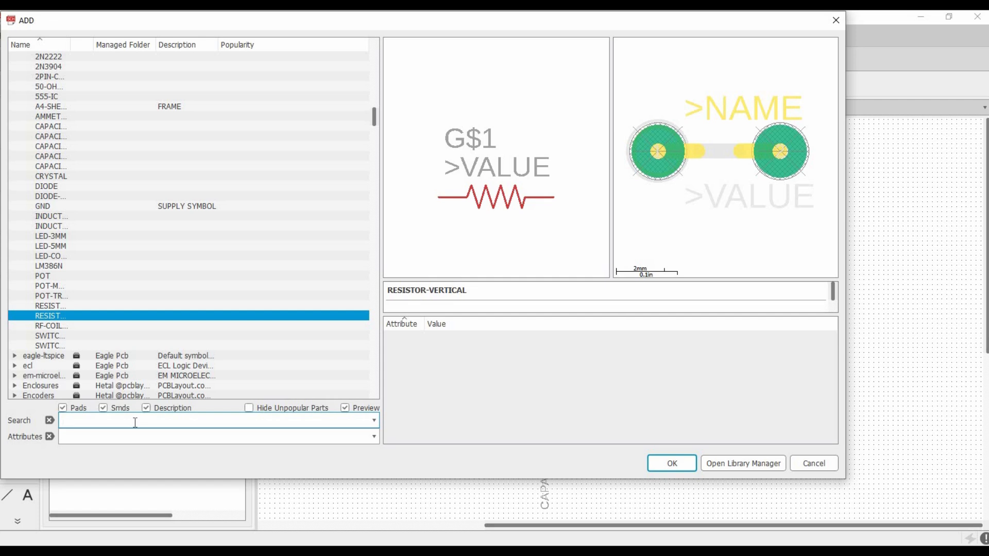
pyautogui.write('LM386')
pyautogui.press('Return')
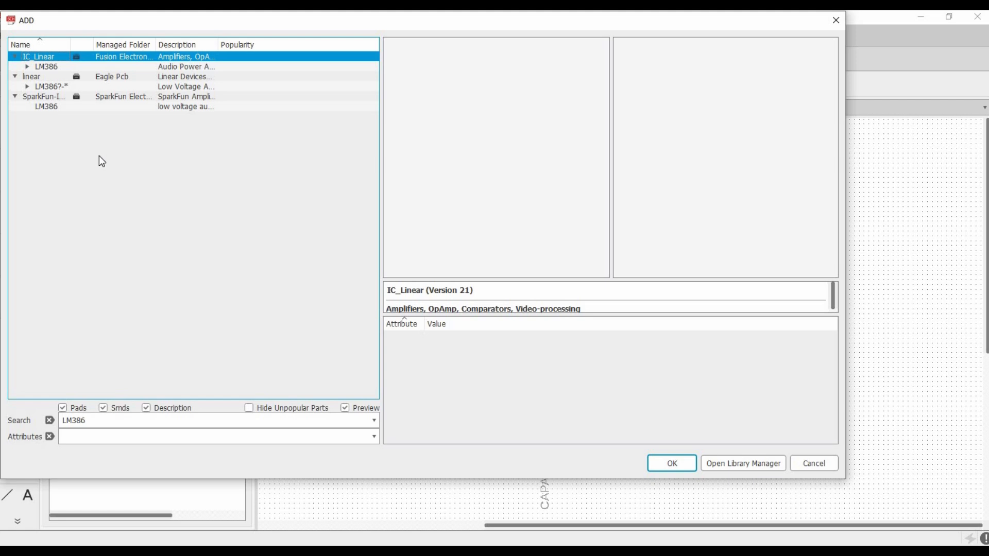
pyautogui.click(48, 67)
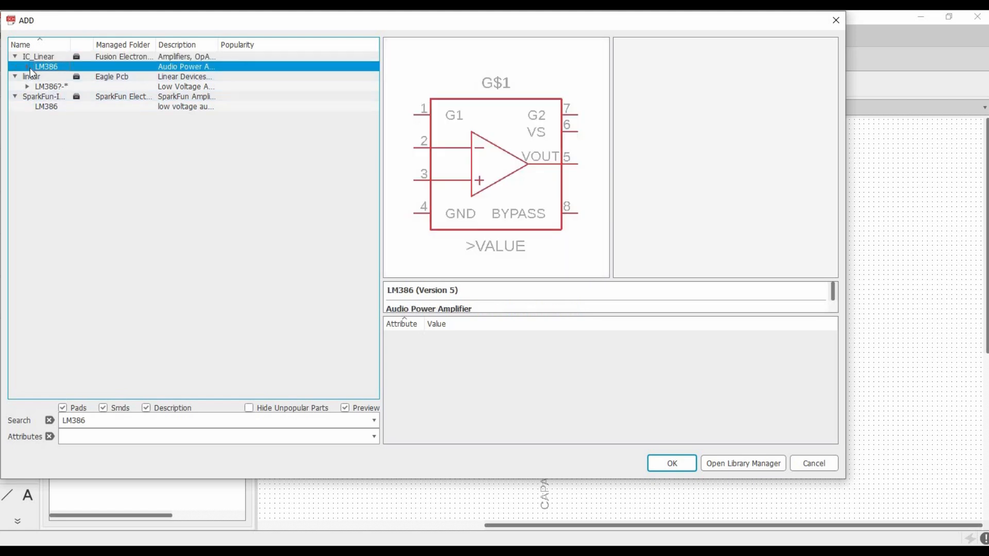
pyautogui.click(27, 68)
pyautogui.click(55, 78)
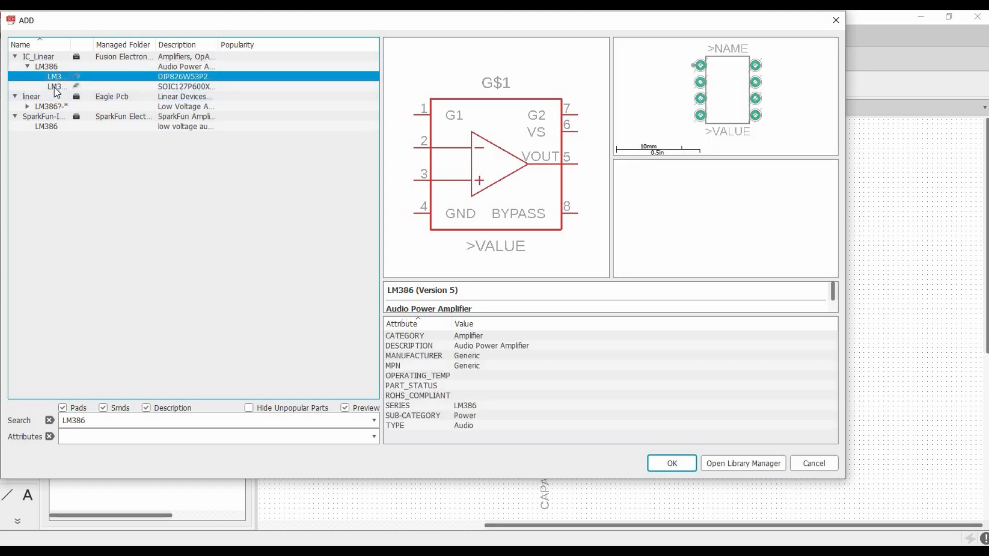
pyautogui.click(54, 88)
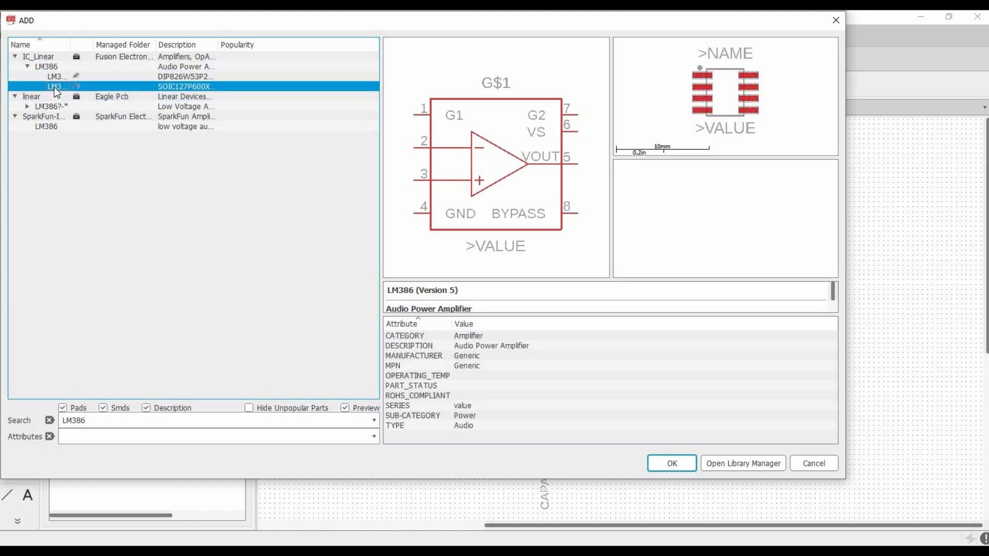
# - Preview the SO08, MMSOP08 and DIL08 package variants of LM386 in the linear library
pyautogui.click(29, 107)
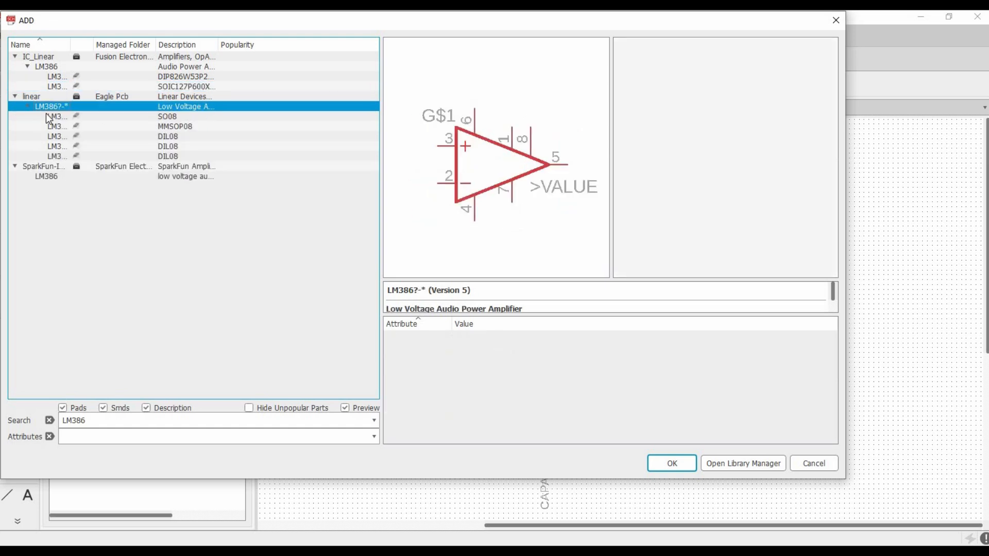
pyautogui.click(49, 116)
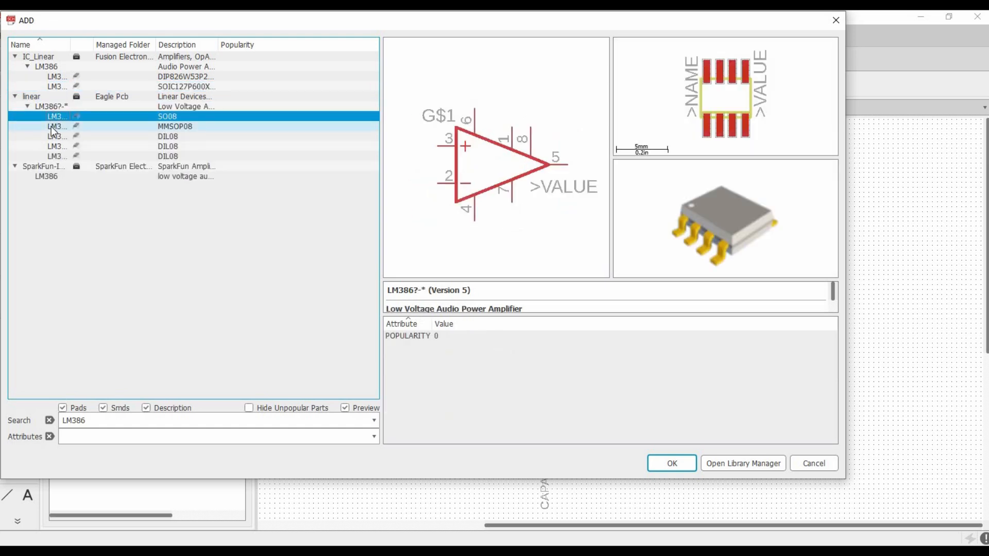
pyautogui.click(51, 125)
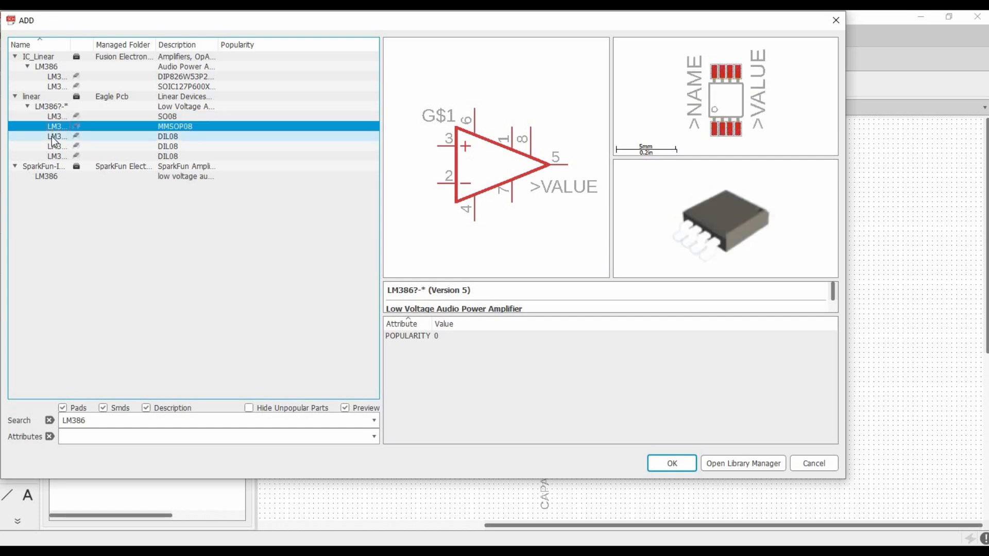
pyautogui.click(51, 136)
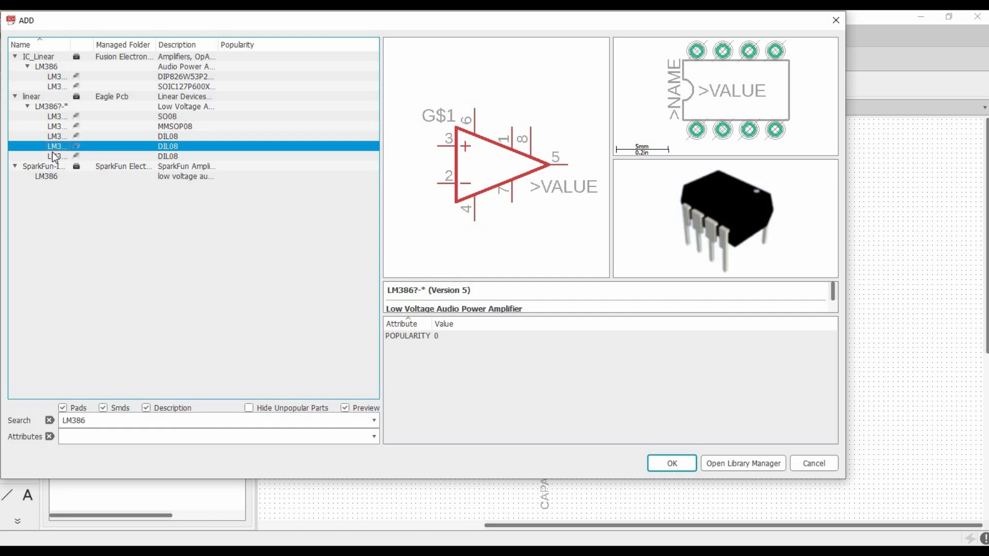
pyautogui.click(51, 156)
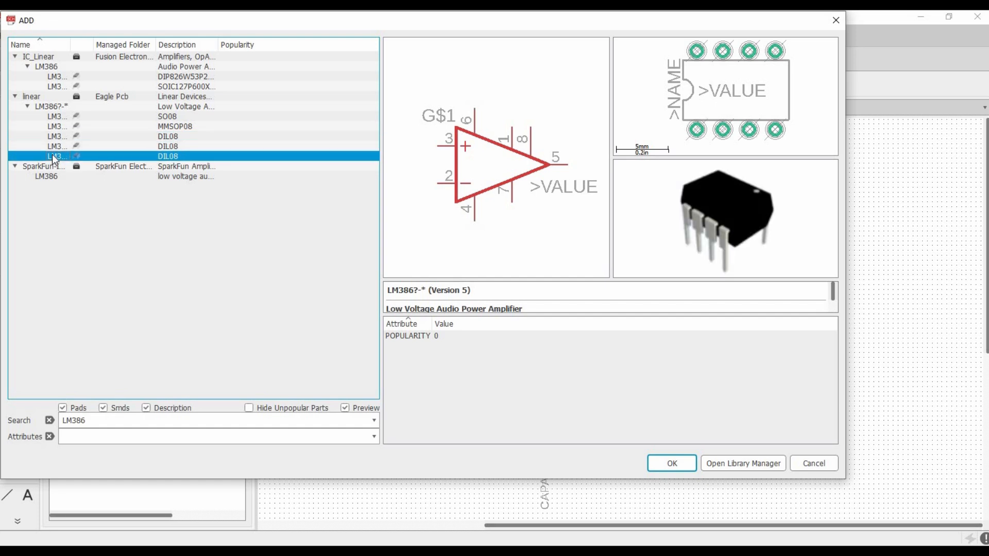
# - Place one SparkFun LM386 amplifier in the empty area left of the resistors and stop adding parts
pyautogui.click(37, 176)
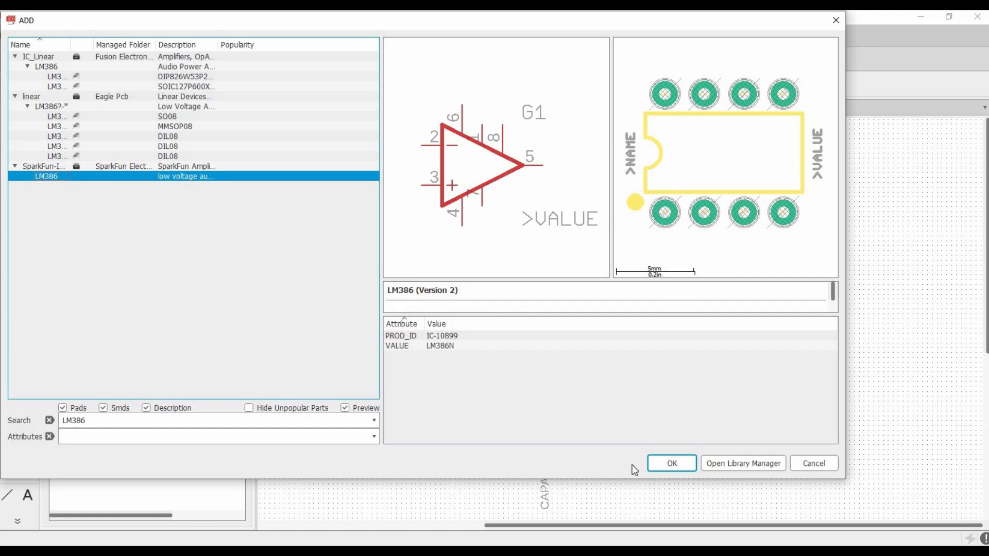
pyautogui.click(666, 462)
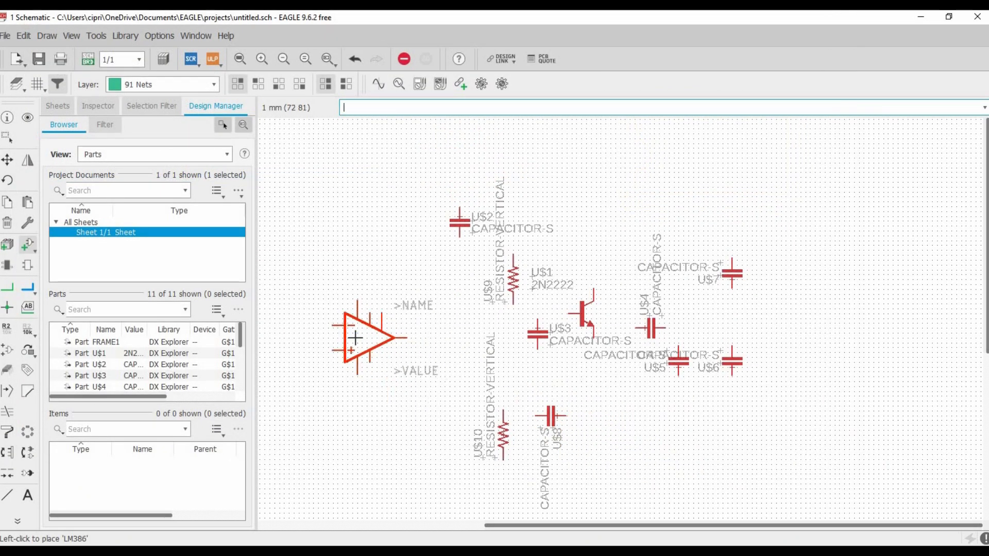
pyautogui.click(357, 340)
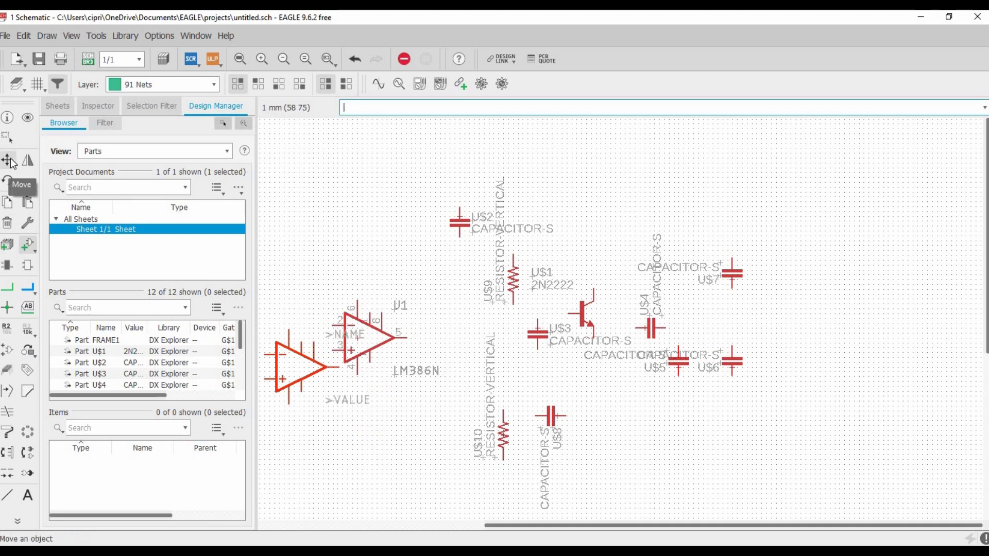
pyautogui.click(7, 160)
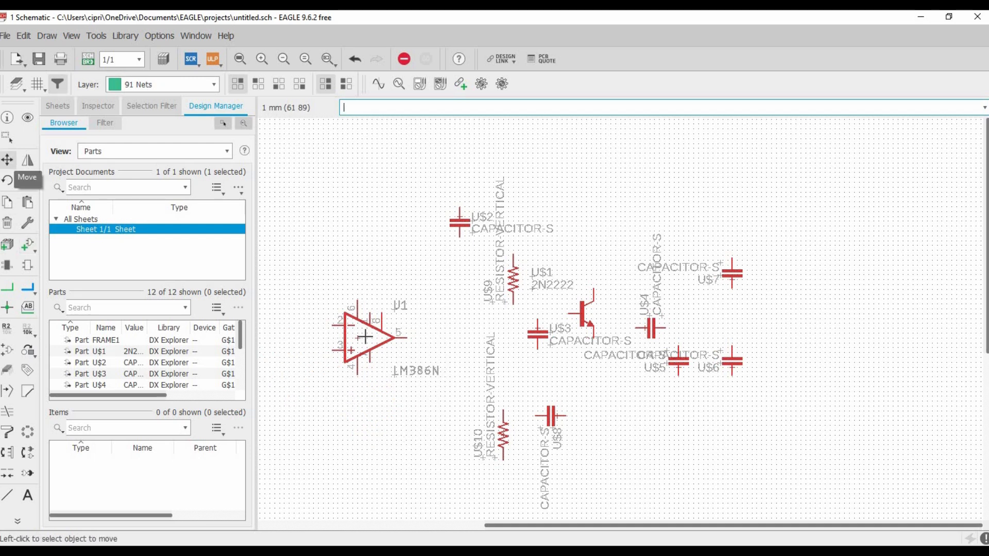
# - Delete the LM386 amplifier from the schematic
pyautogui.click(8, 226)
pyautogui.scroll(4, 354, 331)
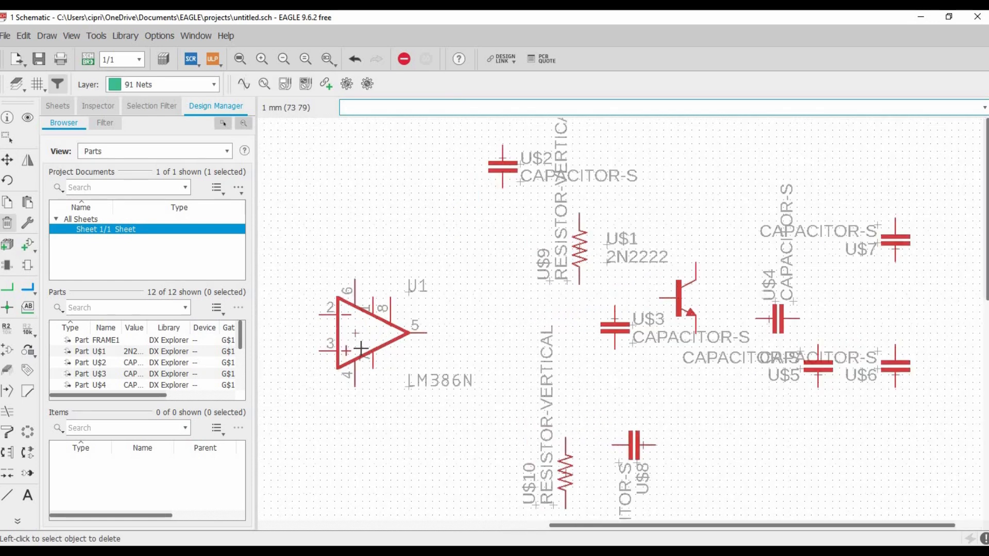
pyautogui.click(354, 327)
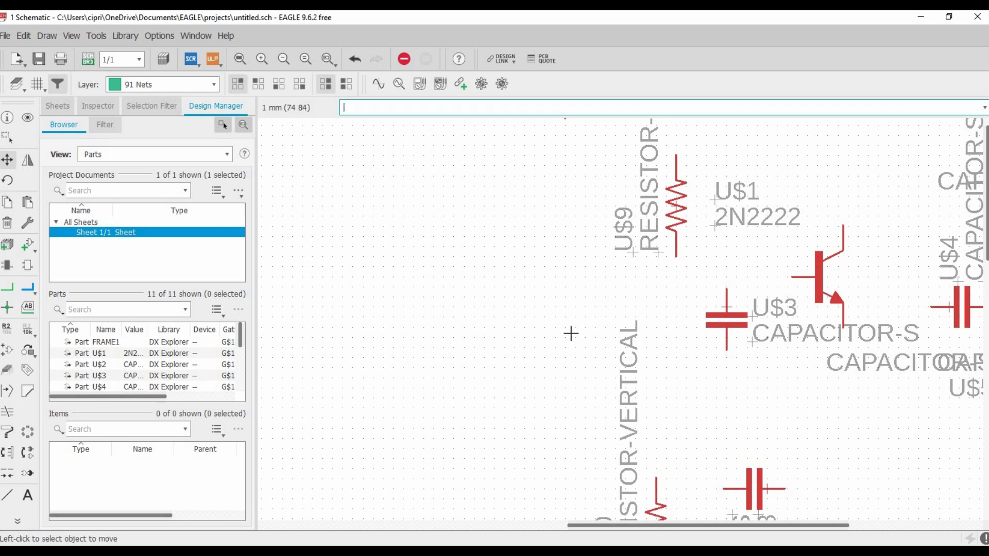
# - Mirror the 2N2222 transistor repeatedly, flipping it back to its original orientation
pyautogui.scroll(-3, 571, 333)
pyautogui.scroll(3, 664, 312)
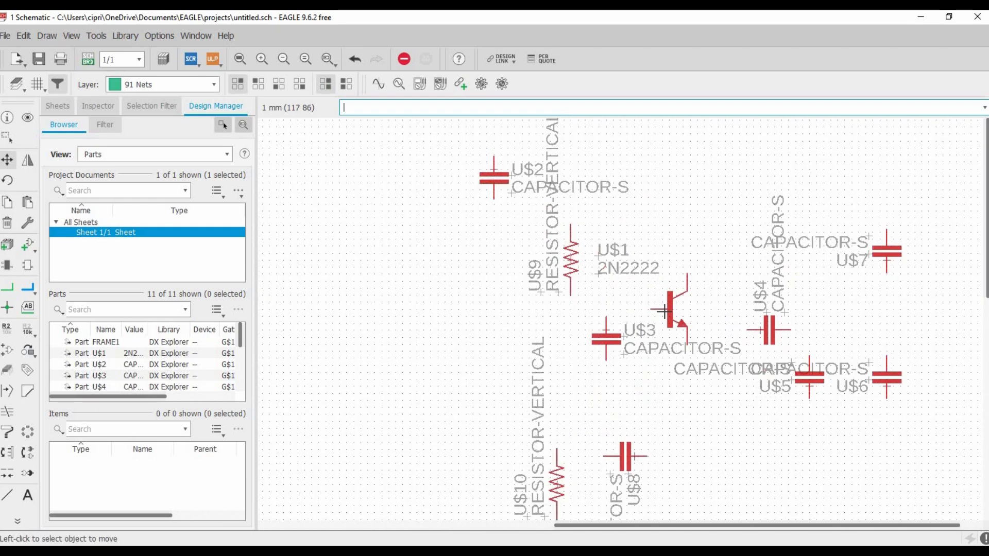
pyautogui.scroll(2, 666, 311)
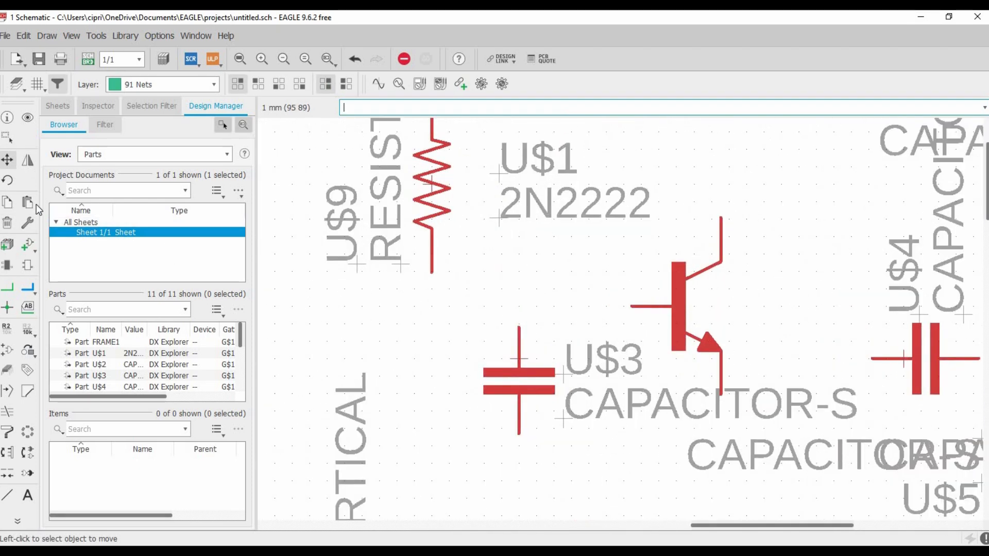
pyautogui.click(28, 161)
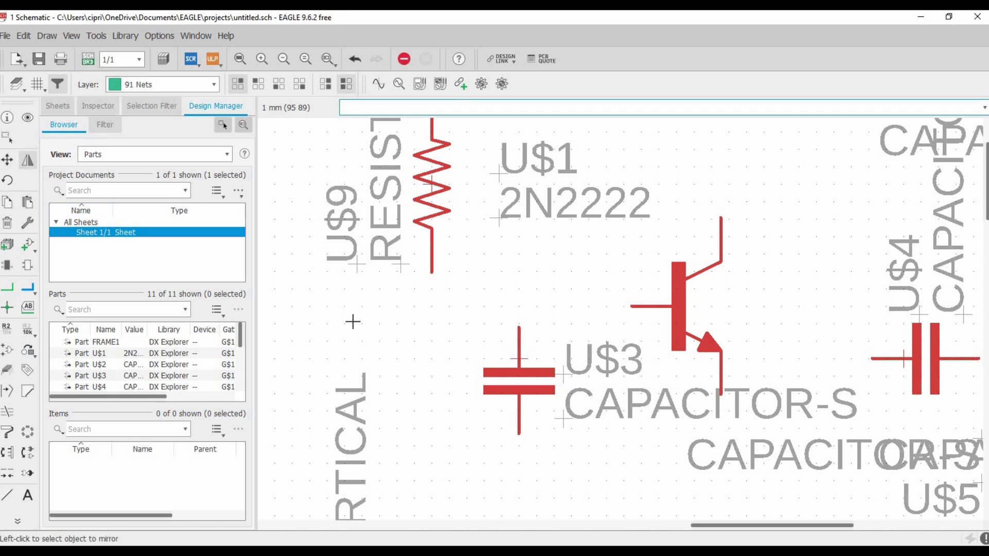
pyautogui.click(676, 306)
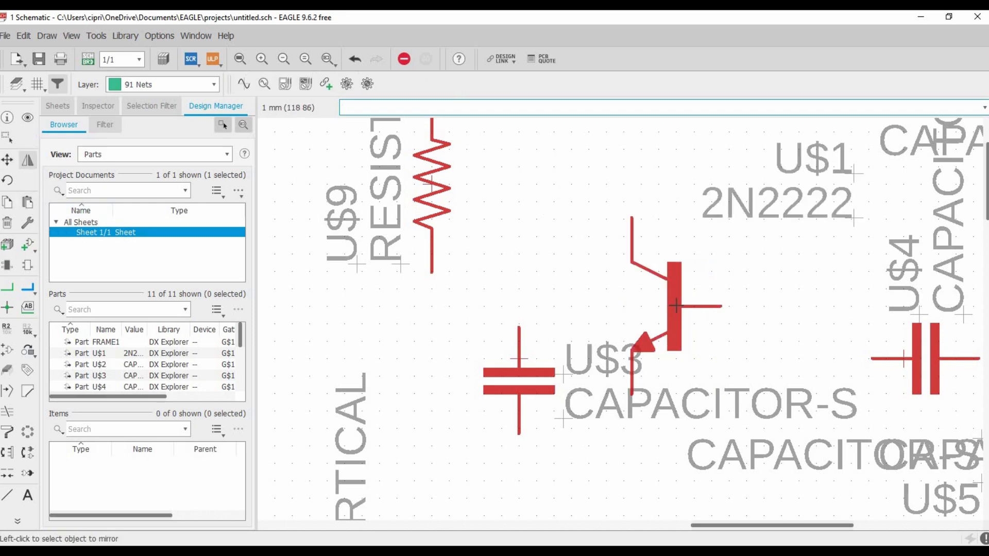
pyautogui.click(676, 306)
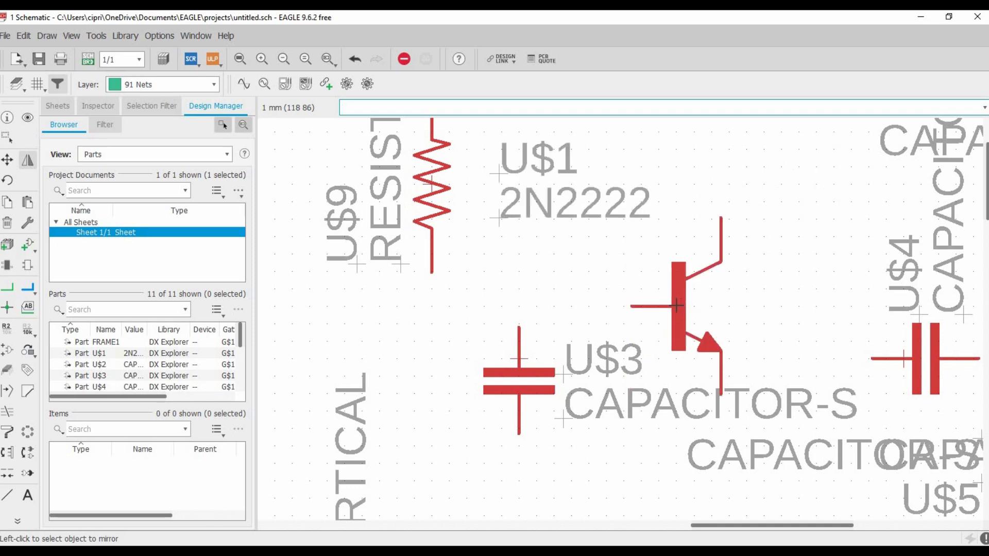
pyautogui.click(677, 306)
pyautogui.click(676, 306)
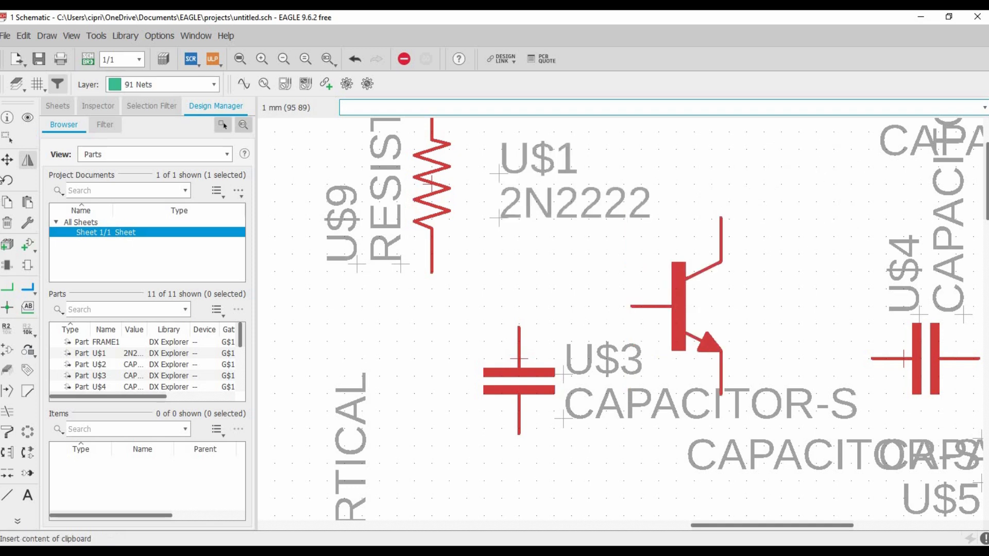
# - Rotate the CAPACITOR-S value label of capacitor U$7 by two quarter turns and move it to the right of the symbol
pyautogui.click(7, 159)
pyautogui.scroll(-5, 437, 380)
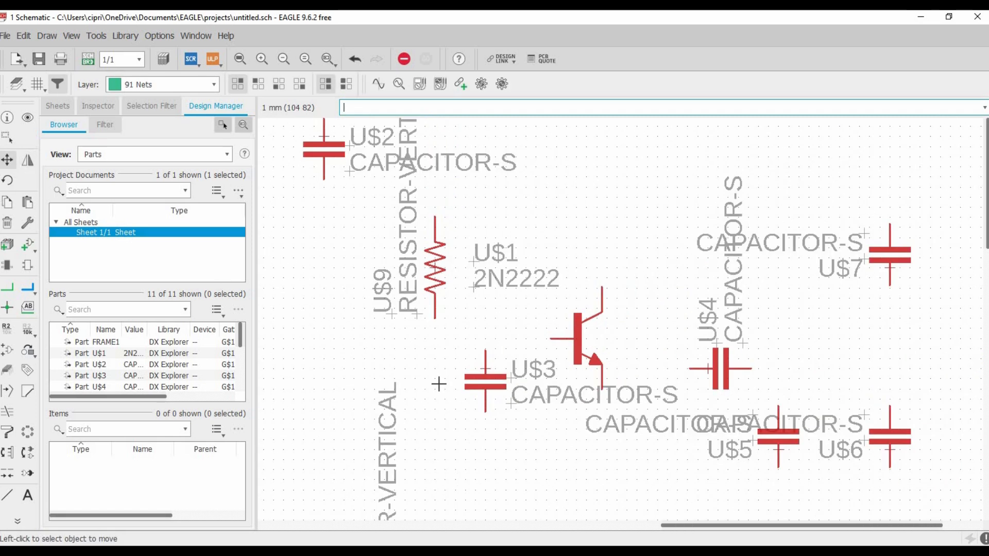
pyautogui.scroll(5, 569, 322)
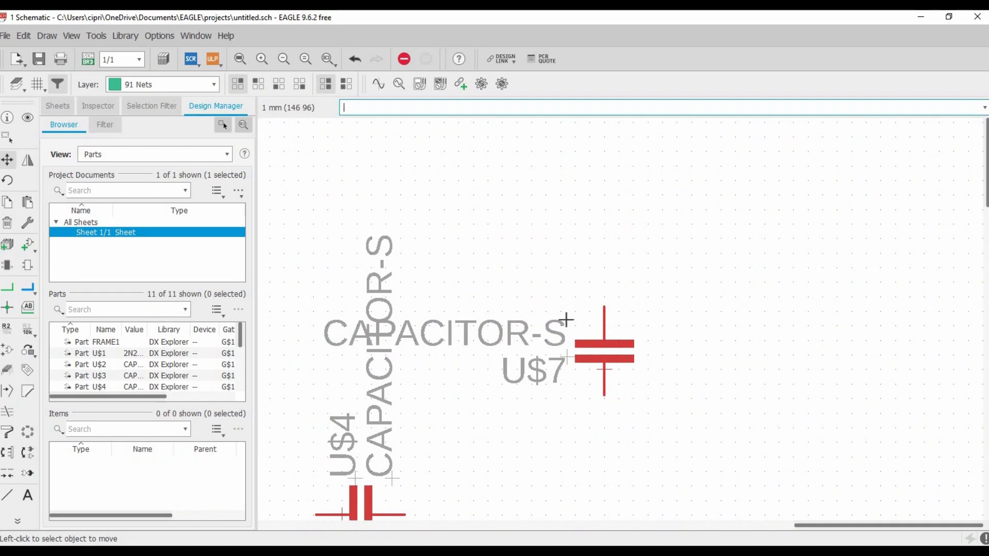
pyautogui.click(566, 320)
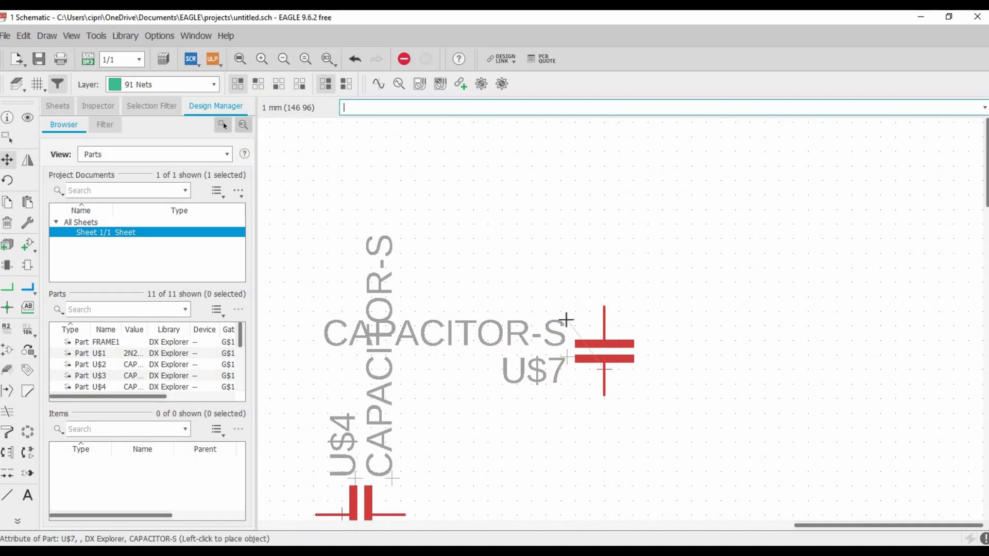
pyautogui.rightClick(566, 320)
pyautogui.rightClick(566, 320)
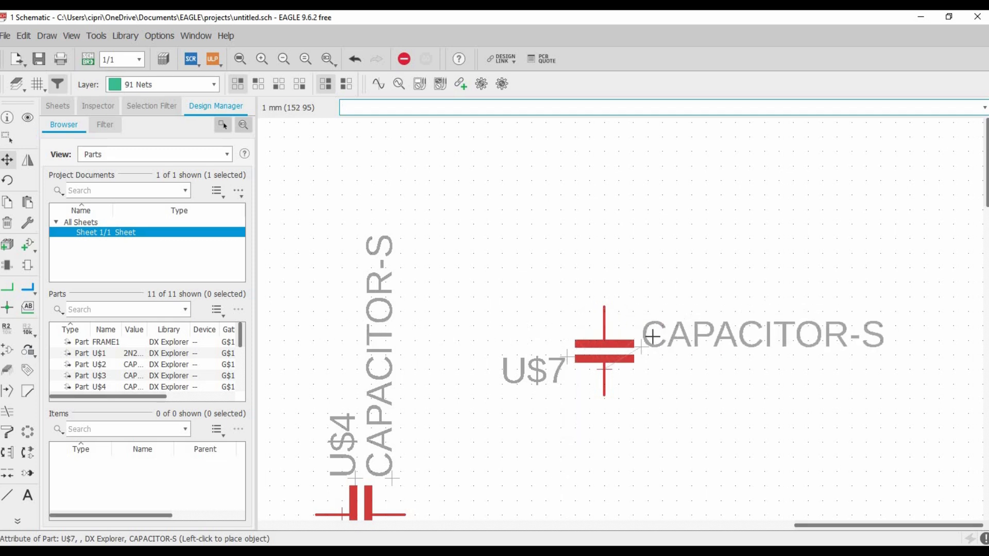
pyautogui.click(652, 336)
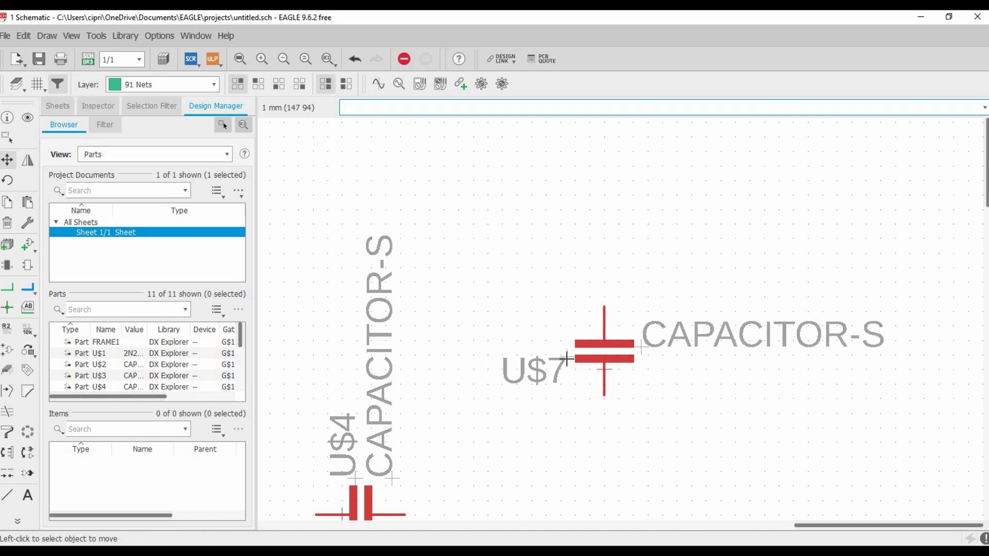
# - Rotate the U$7 name label by two quarter turns and move it right of the capacitor, below the CAPACITOR-S label
pyautogui.click(566, 359)
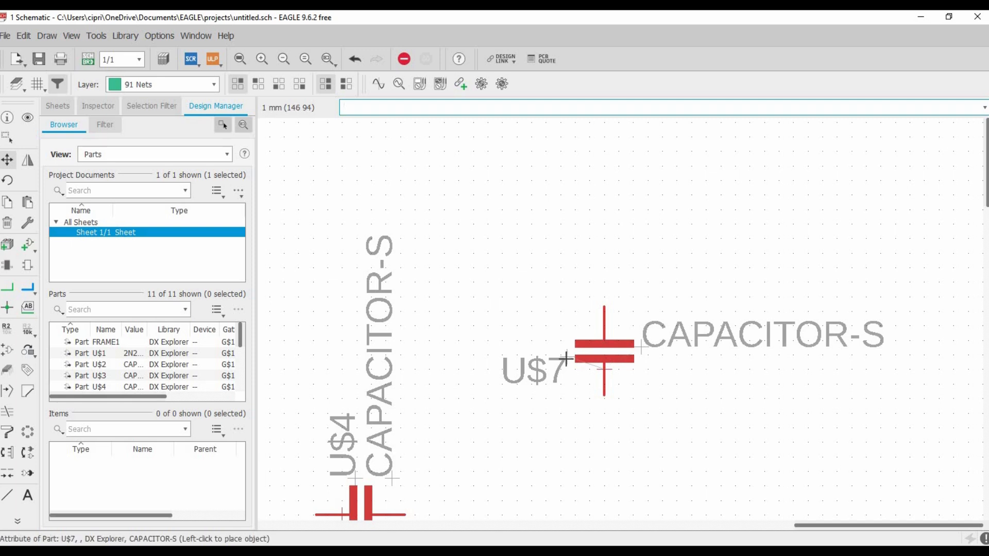
pyautogui.rightClick(566, 359)
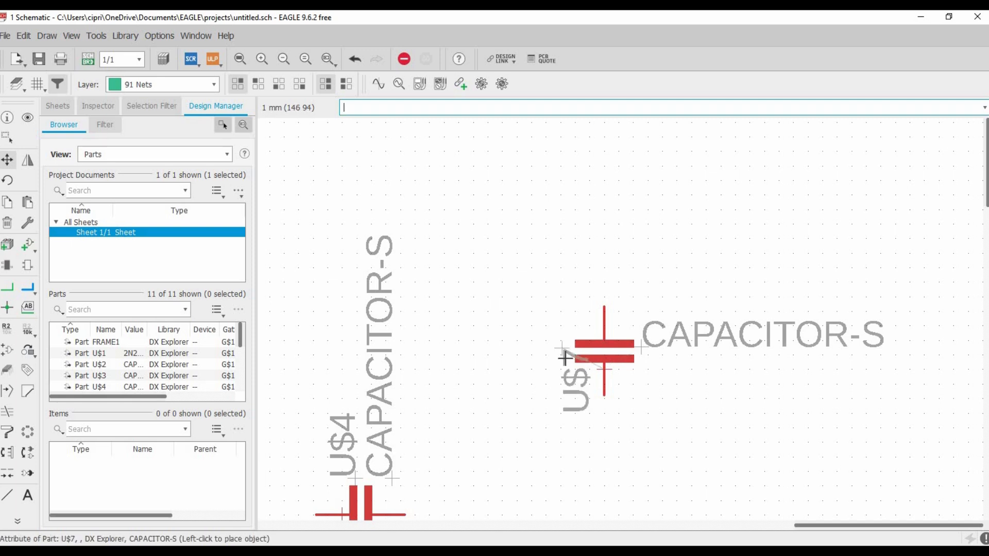
pyautogui.rightClick(567, 359)
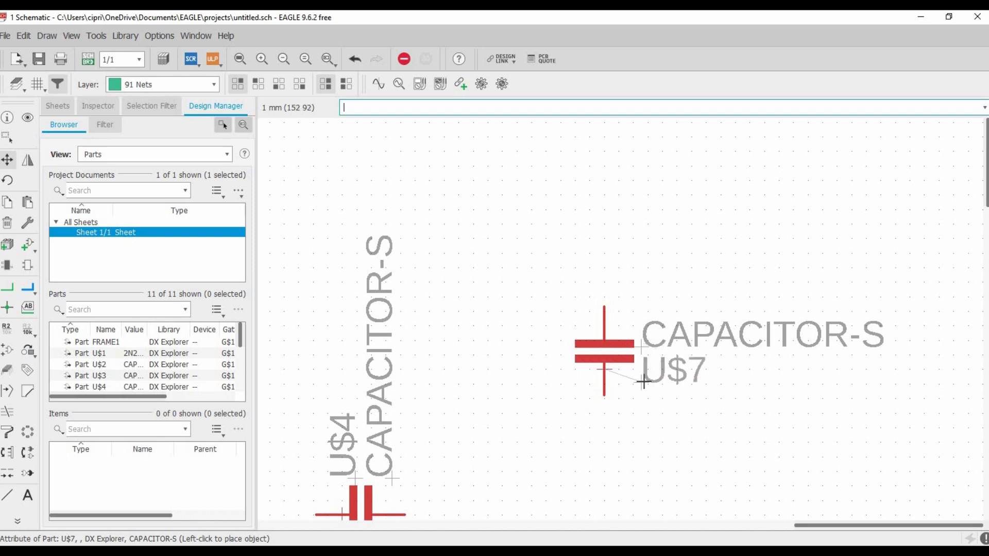
pyautogui.click(643, 381)
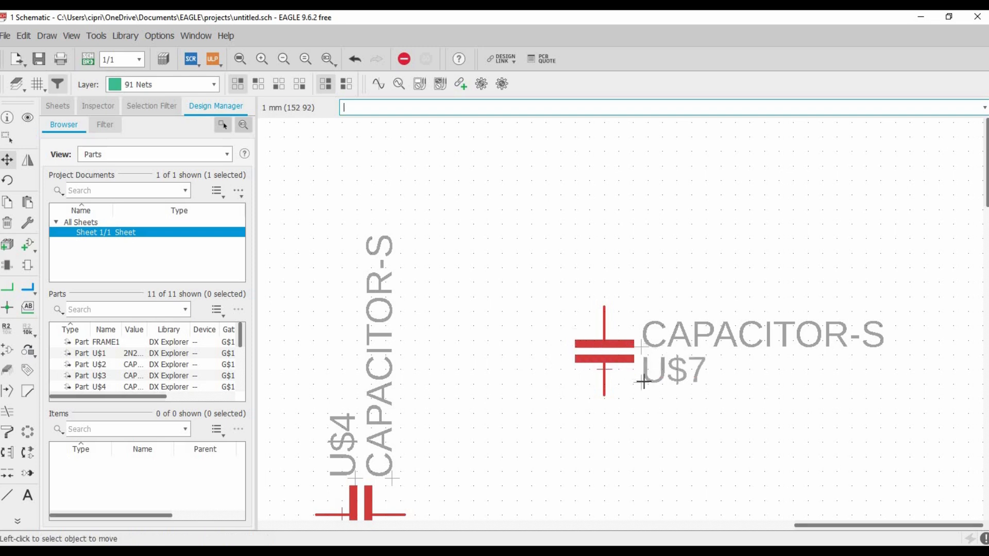
# - Move capacitor U$7 slightly up and right on the 0.01 mm alternate grid, and place it back on the 1 mm grid
pyautogui.scroll(5, 643, 336)
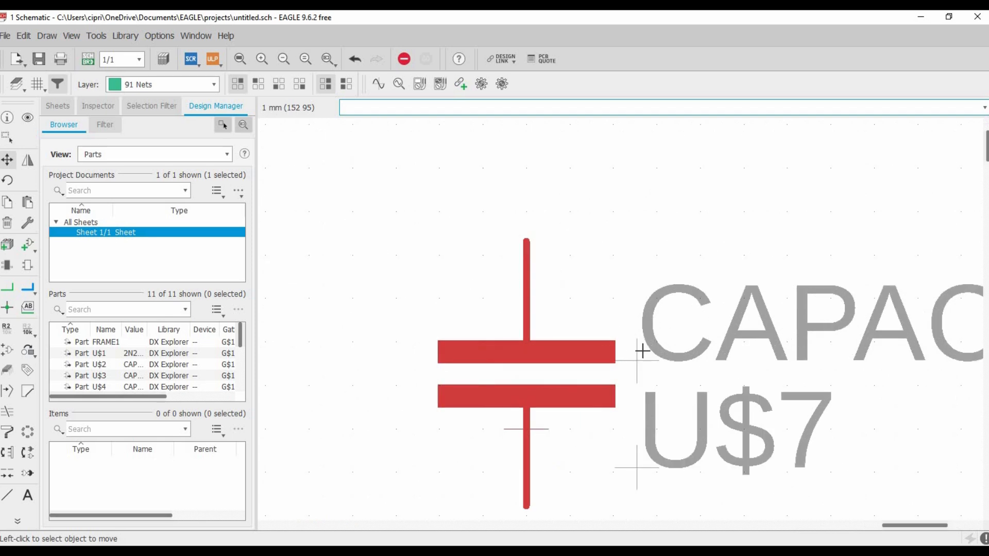
pyautogui.scroll(-3, 636, 349)
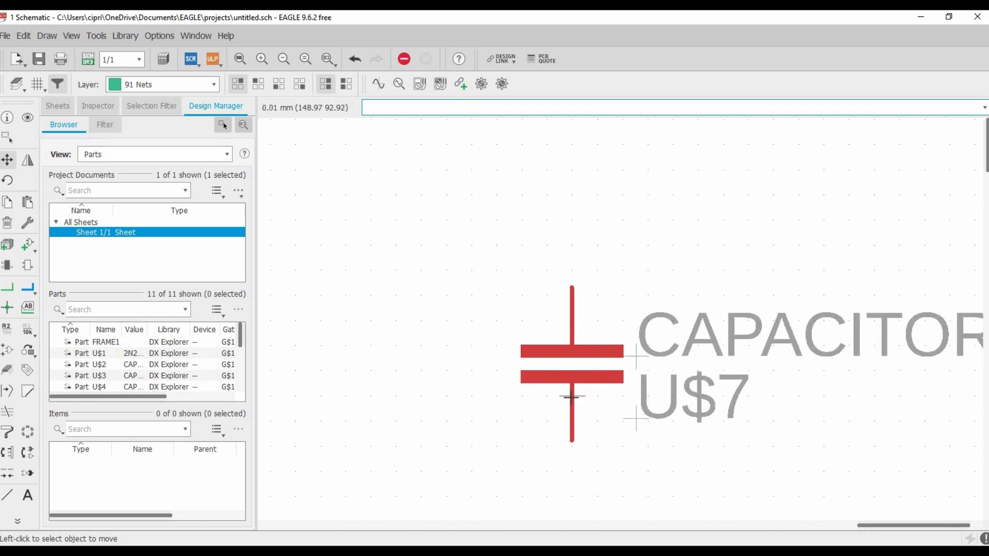
pyautogui.keyDown('alt'); pyautogui.click(570, 397); pyautogui.keyUp('alt')
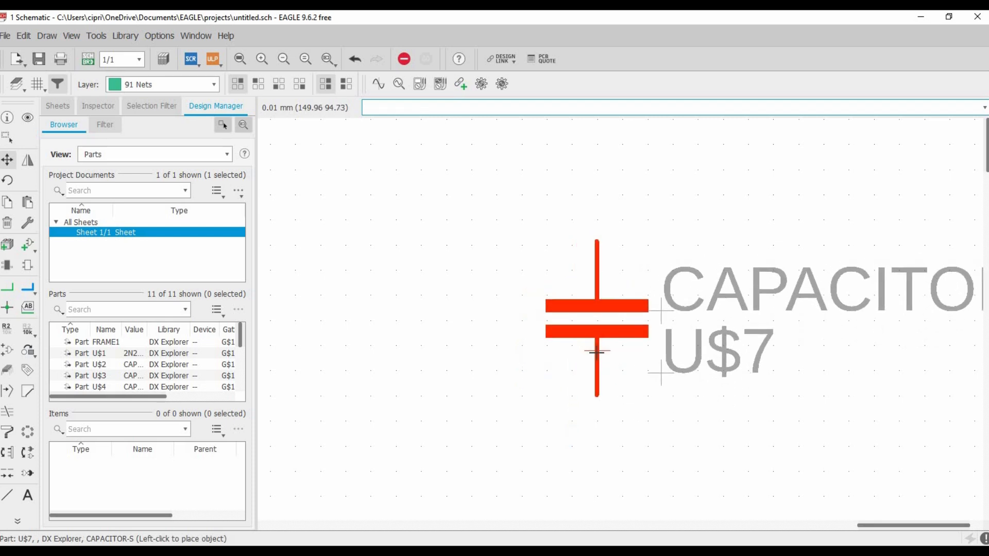
pyautogui.keyDown('alt'); pyautogui.click(598, 353); pyautogui.keyUp('alt')
pyautogui.click(597, 352)
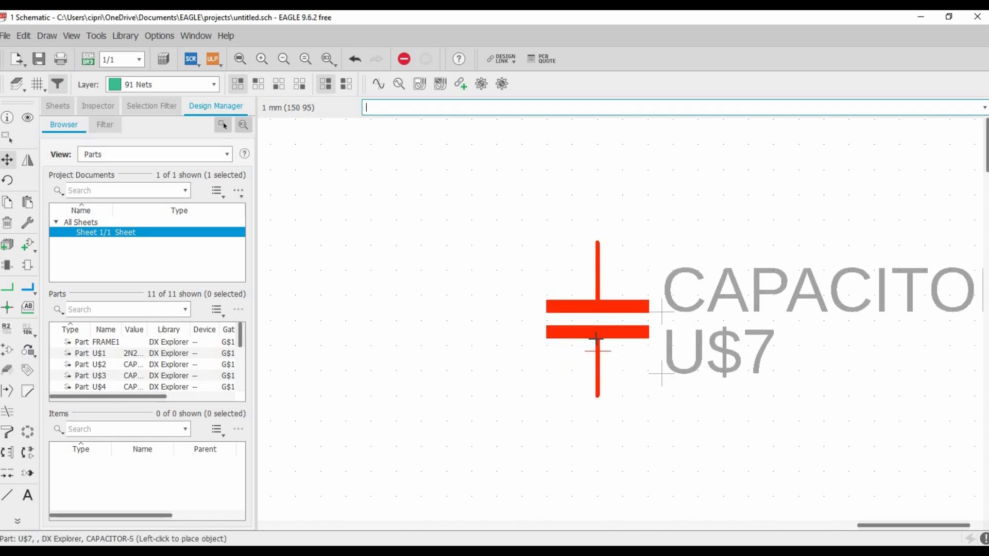
pyautogui.click(595, 367)
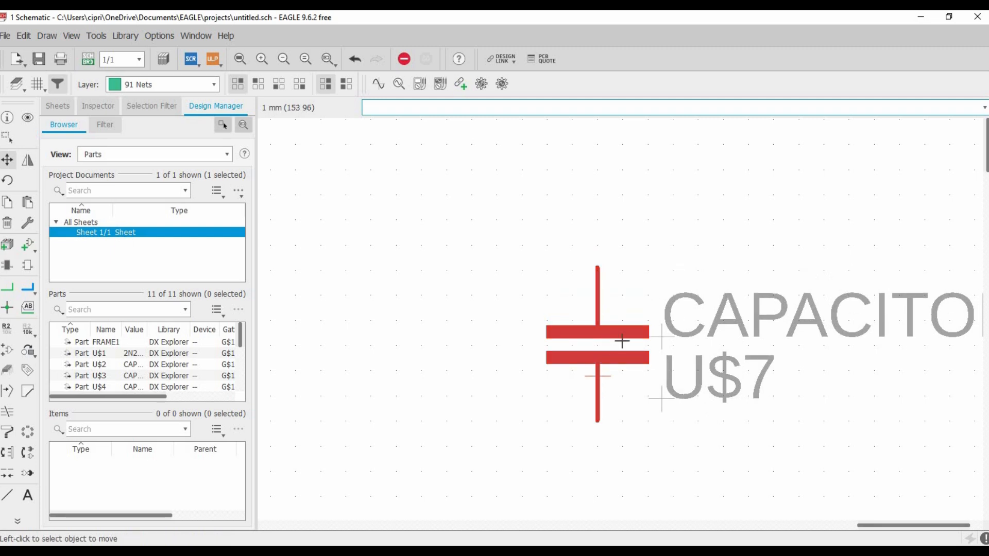
# - Rename capacitor U$7 as C4
pyautogui.scroll(-3, 586, 352)
pyautogui.scroll(2, 700, 341)
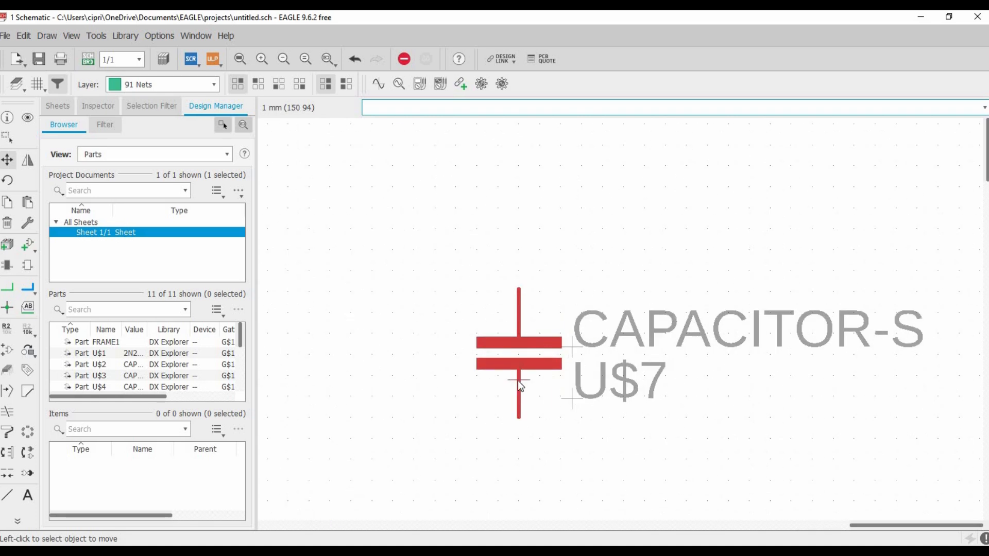
pyautogui.rightClick(517, 382)
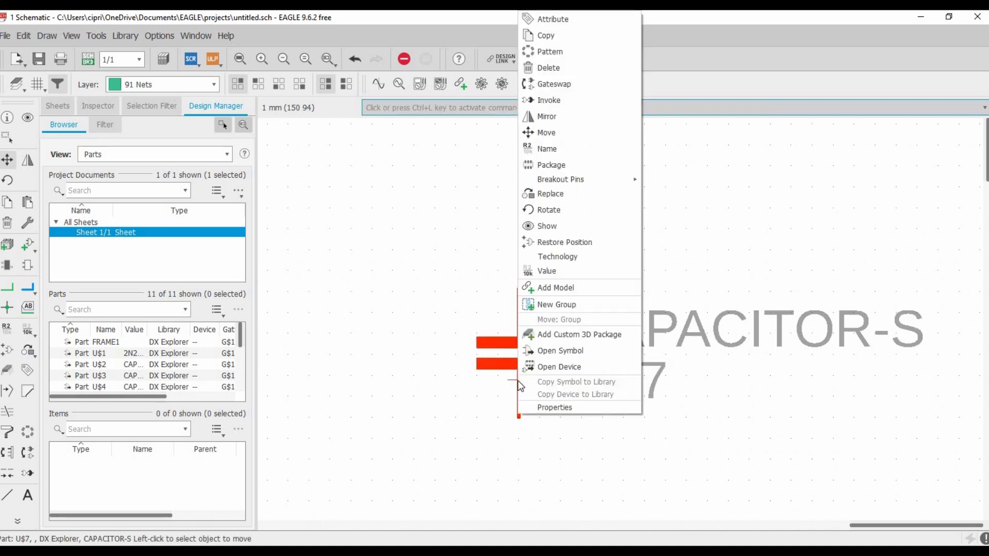
pyautogui.click(558, 148)
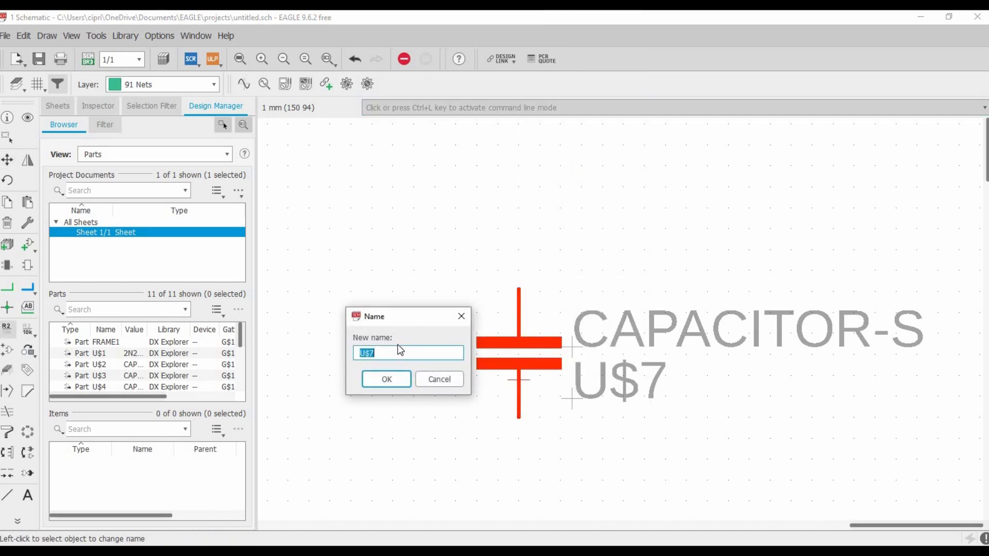
pyautogui.write('C4')
pyautogui.click(390, 379)
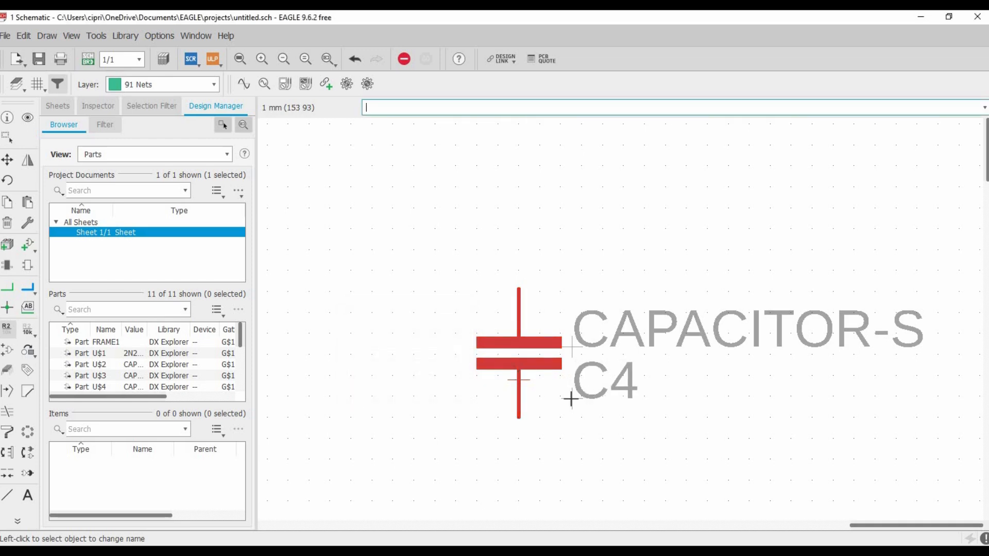
# - Rearrange the capacitor's labels so that the C4 name sits directly above the CAPACITOR-S value
pyautogui.click(7, 161)
pyautogui.click(572, 398)
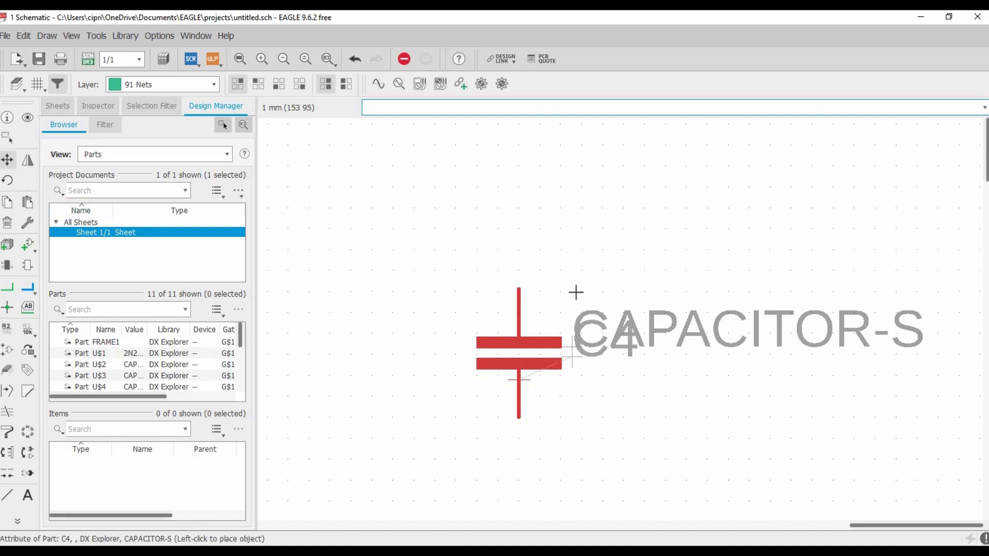
pyautogui.click(576, 314)
pyautogui.click(572, 355)
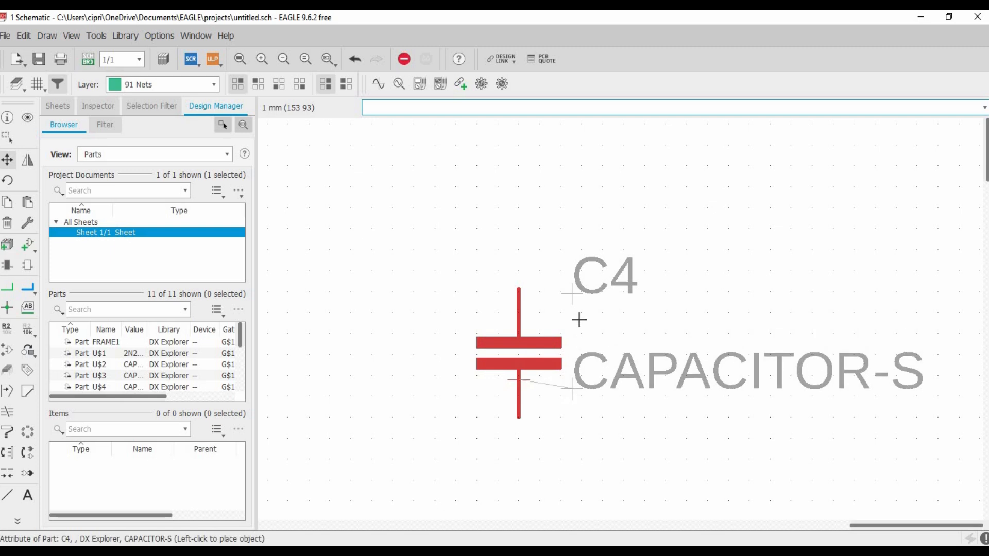
pyautogui.click(575, 298)
pyautogui.click(578, 337)
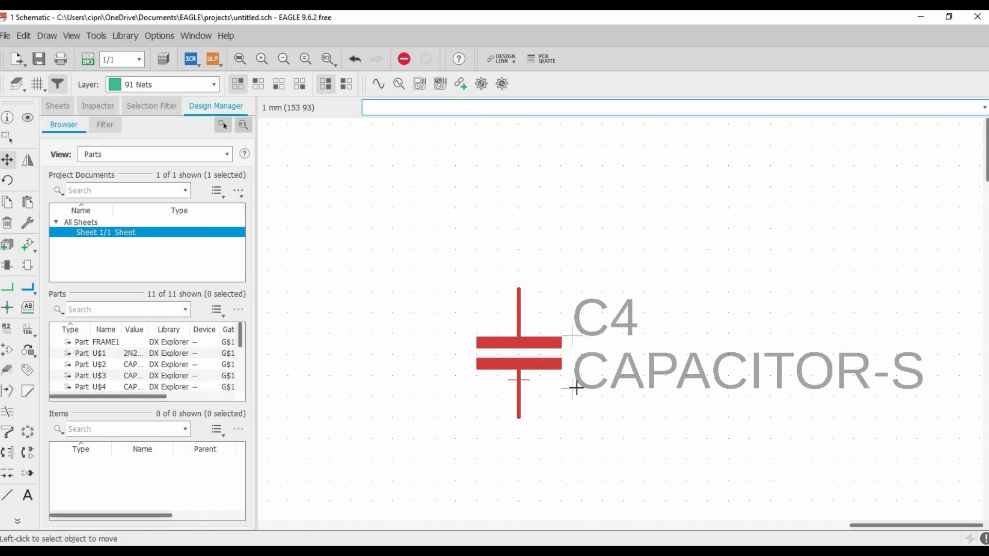
# - Set the value of capacitor C4 to 470pF, overriding its non-user-definable value
pyautogui.rightClick(518, 382)
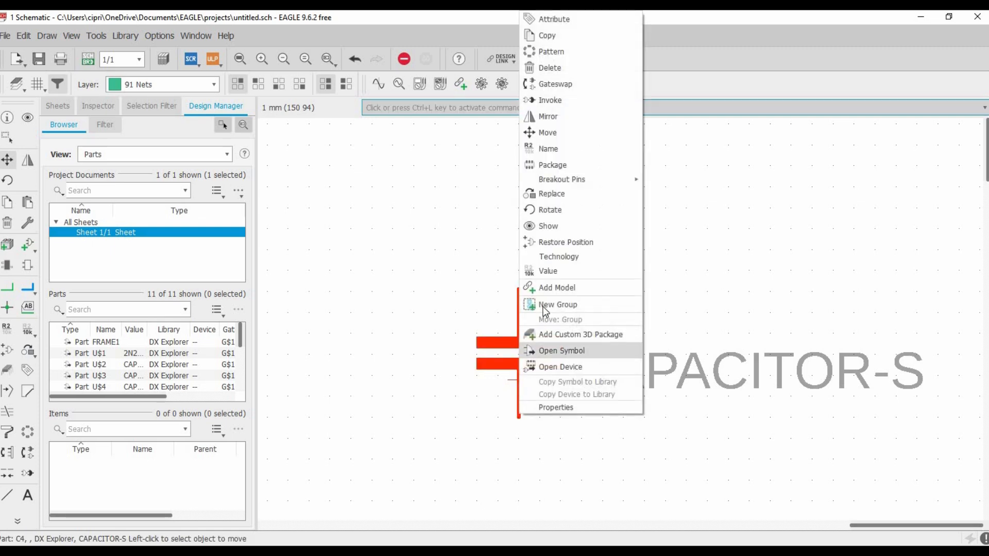
pyautogui.click(554, 277)
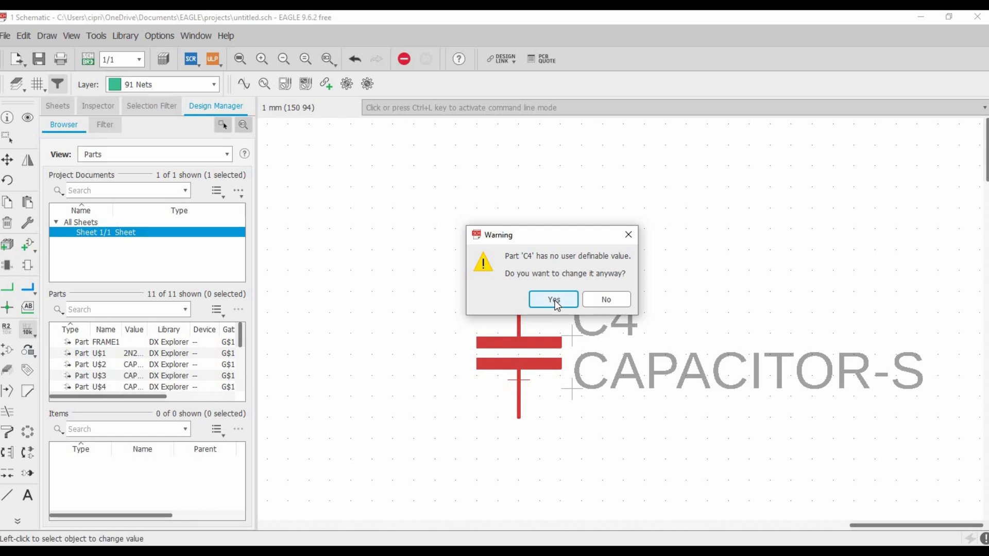
pyautogui.click(554, 299)
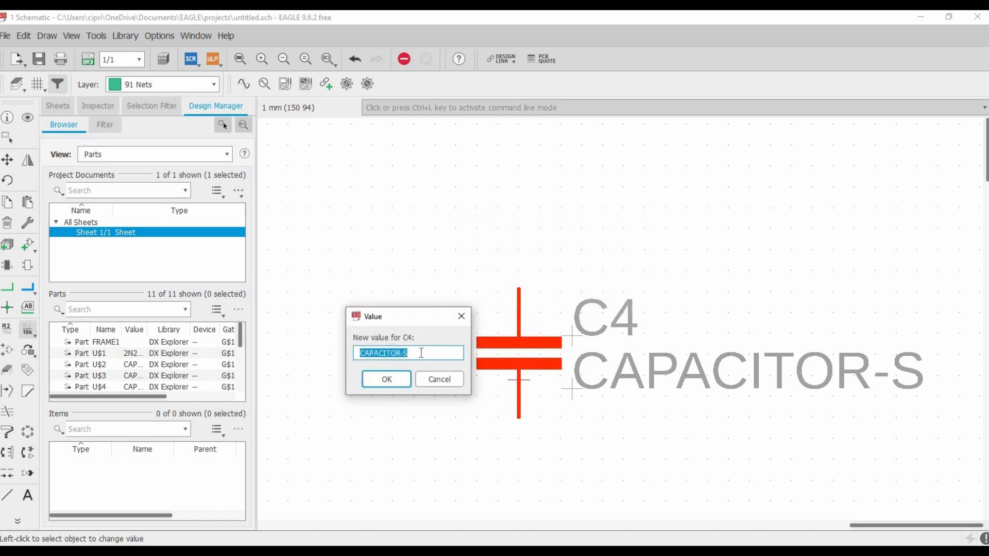
pyautogui.write('4')
pyautogui.click(375, 379)
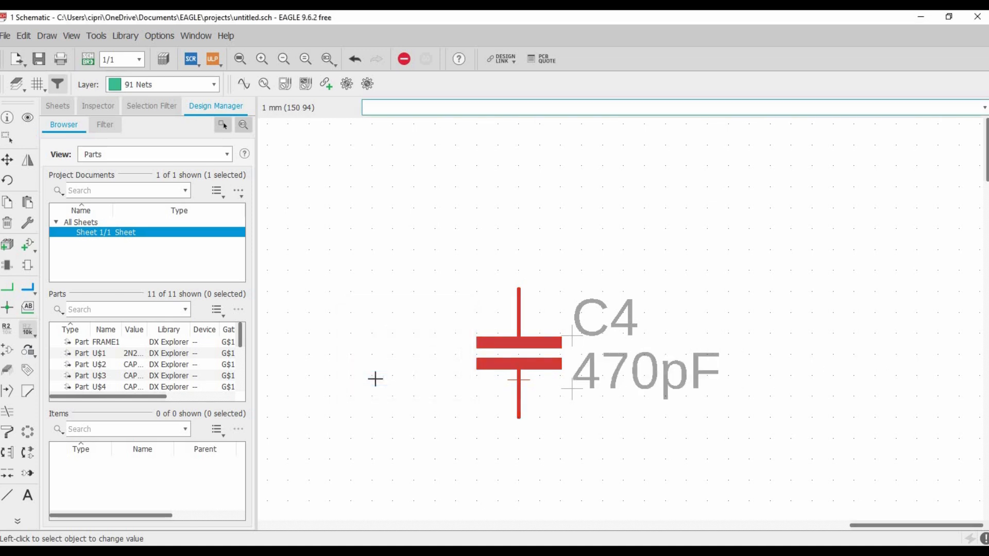
# - Examine capacitor C4's label layout up close and compare it with the other parts in the schematic, with the Move tool active
pyautogui.scroll(-2, 392, 379)
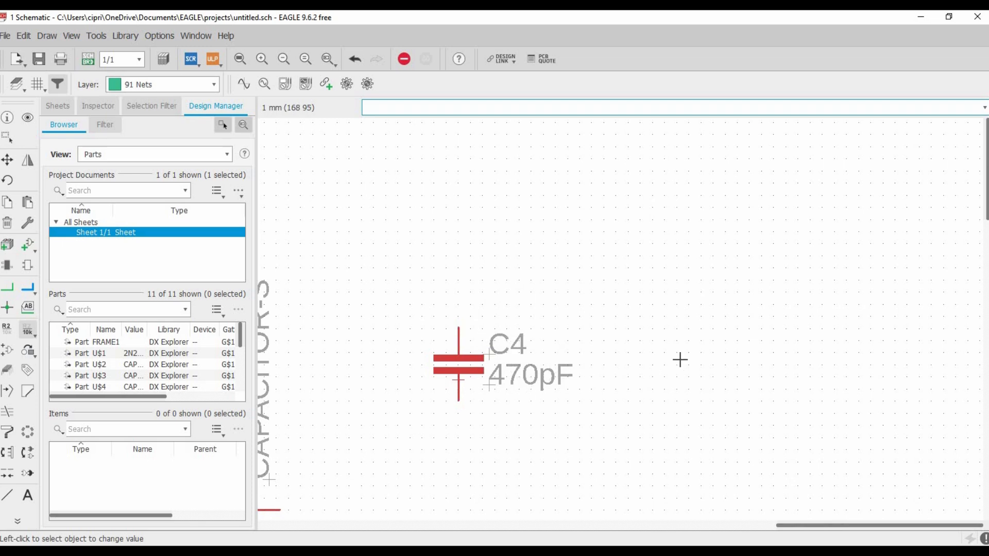
pyautogui.scroll(-3, 680, 360)
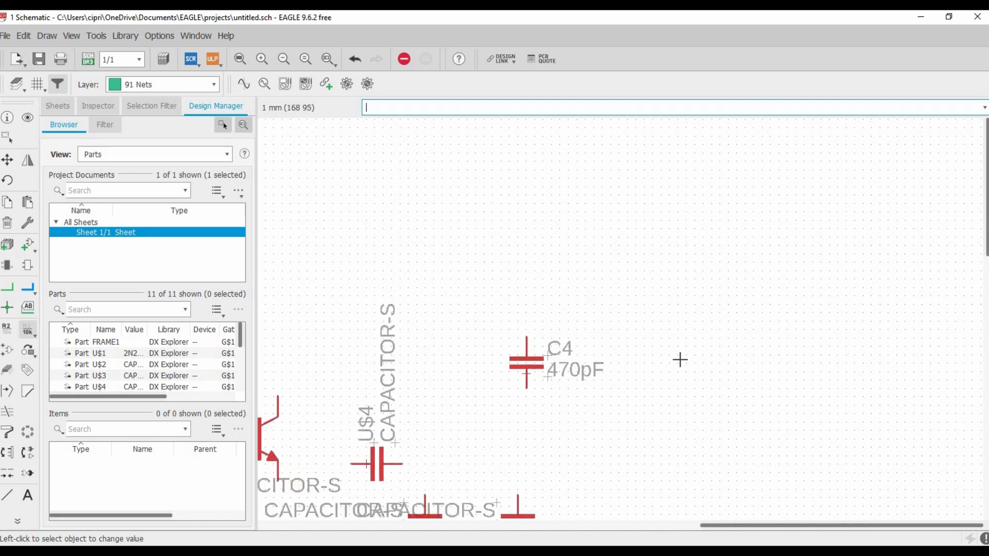
pyautogui.click(6, 160)
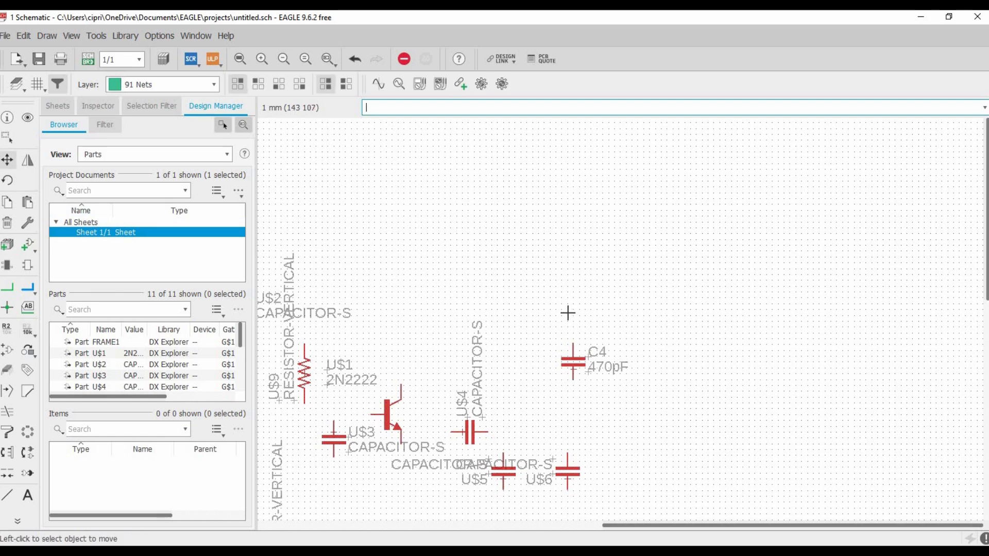
pyautogui.scroll(-1, 569, 320)
pyautogui.scroll(4, 561, 360)
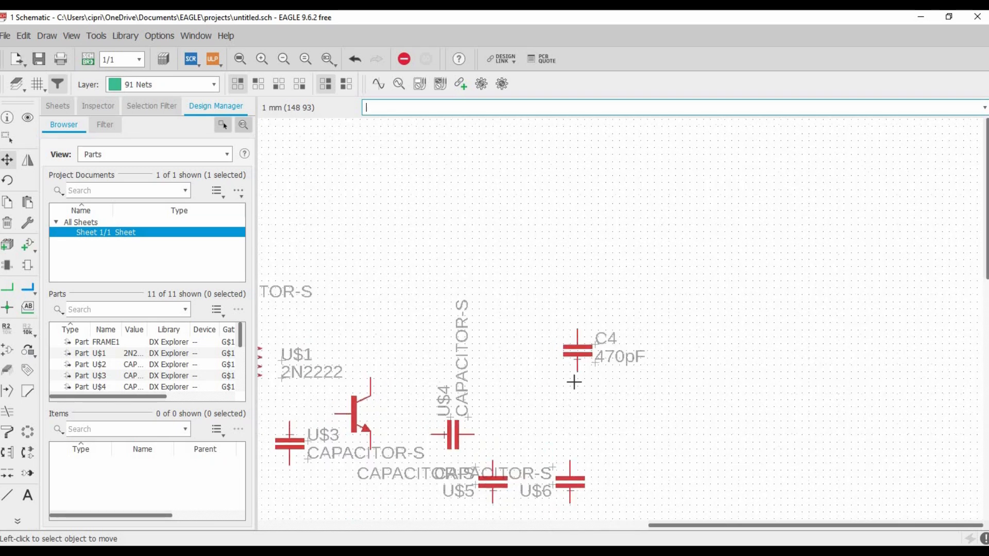
pyautogui.scroll(1, 574, 381)
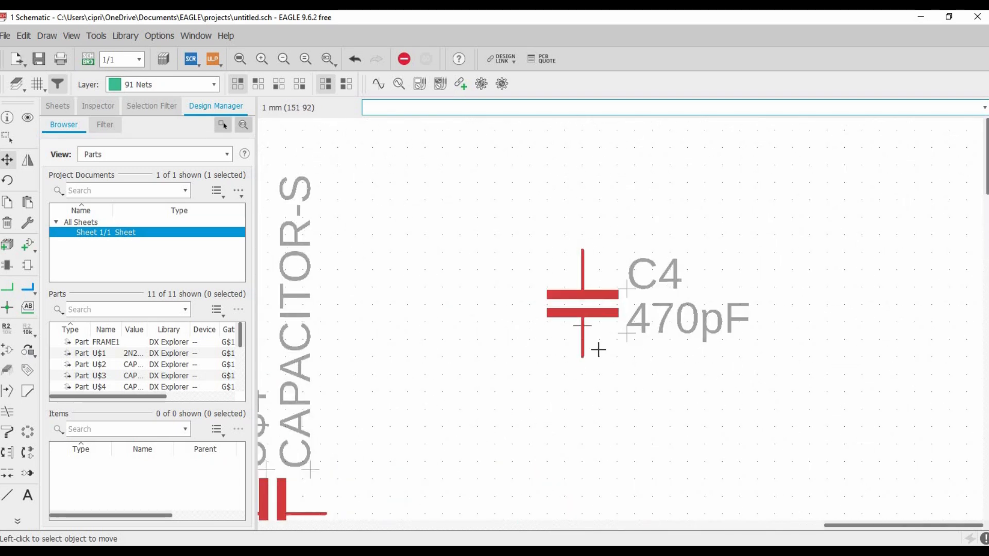
pyautogui.scroll(1, 581, 353)
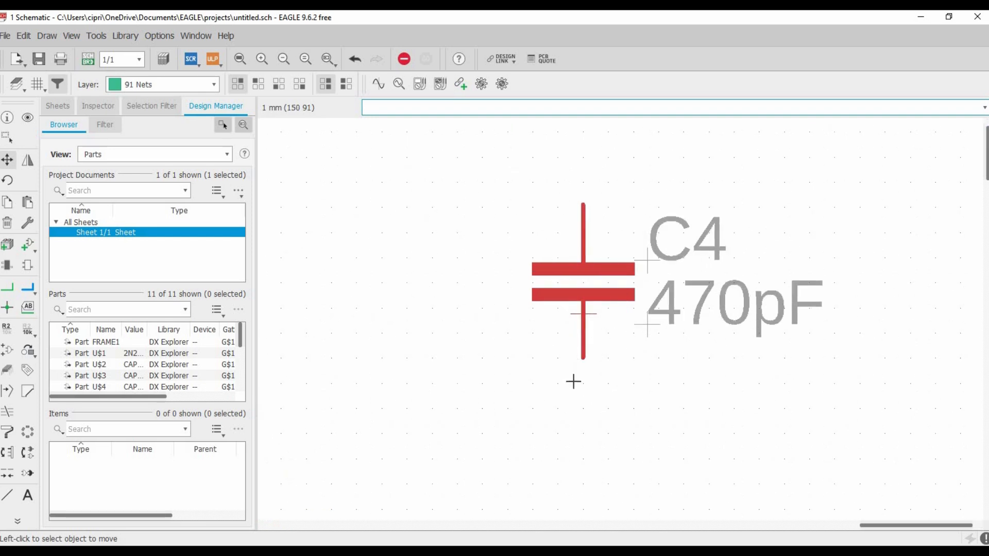
pyautogui.scroll(-6, 549, 356)
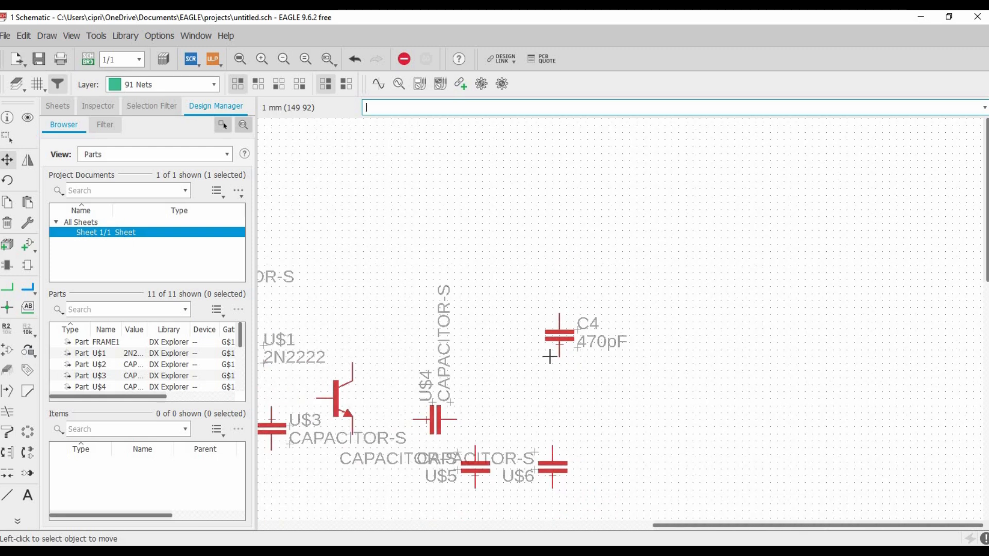
pyautogui.scroll(-2, 550, 356)
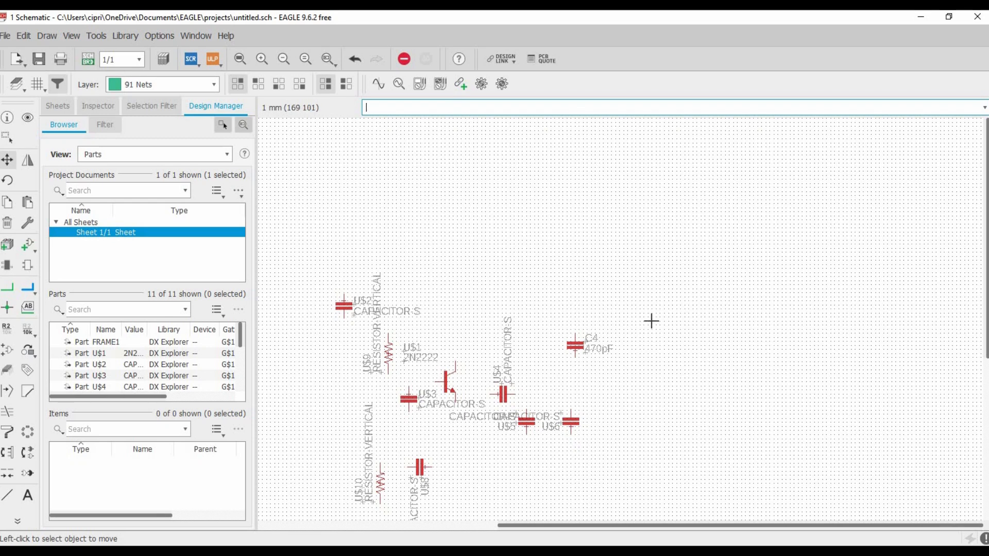
pyautogui.scroll(-1, 651, 320)
pyautogui.scroll(1, 468, 462)
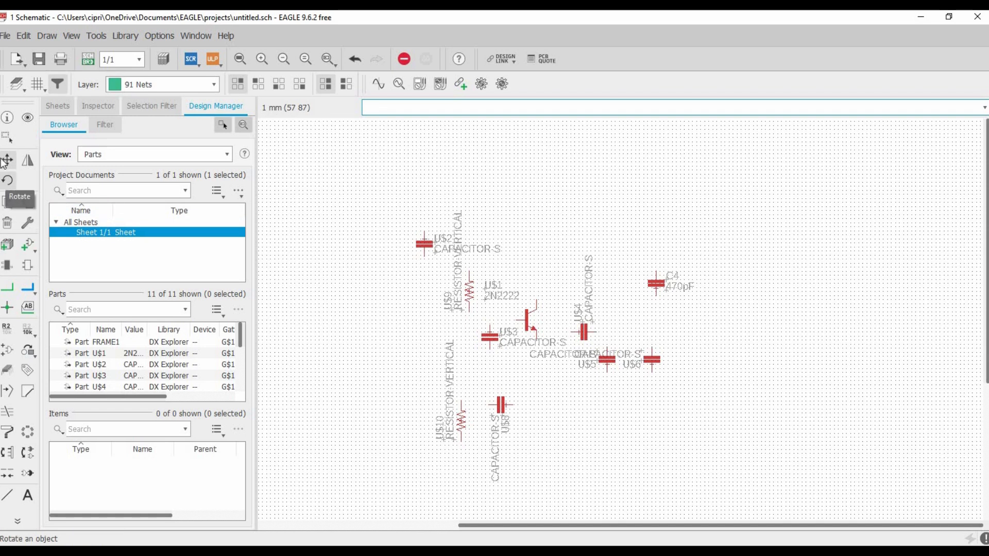
pyautogui.scroll(2, 525, 322)
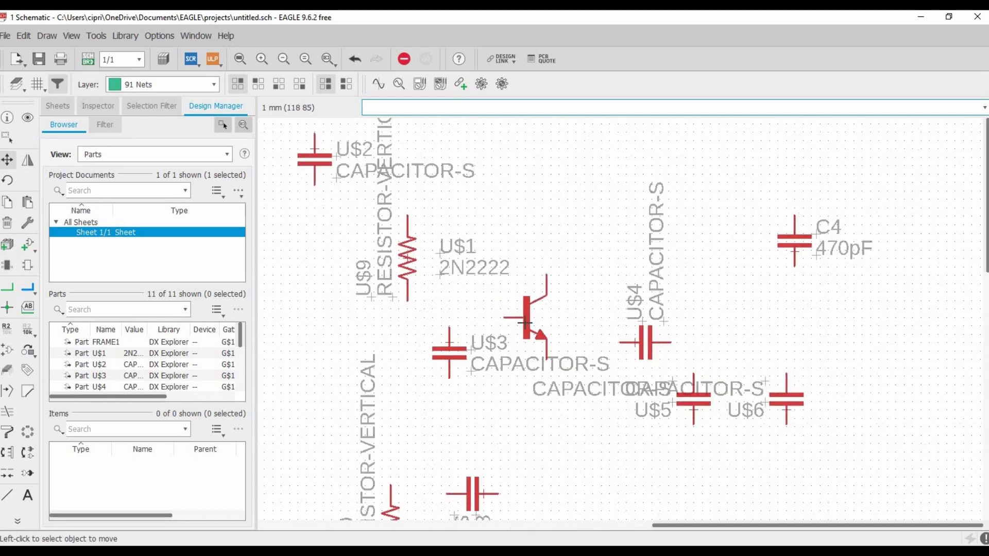
# - Rename capacitor U$3, placed beside the transistor, as C2
pyautogui.scroll(2, 494, 334)
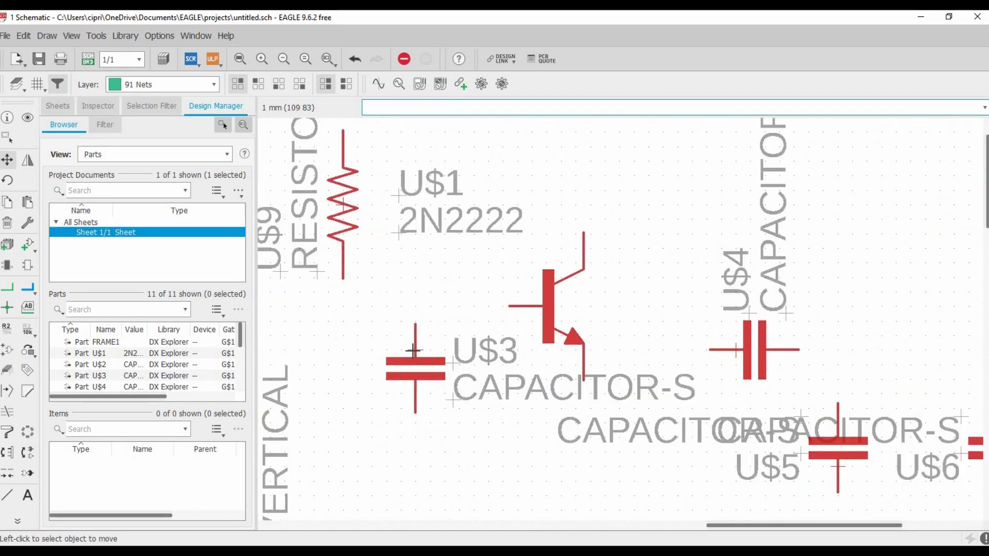
pyautogui.rightClick(413, 351)
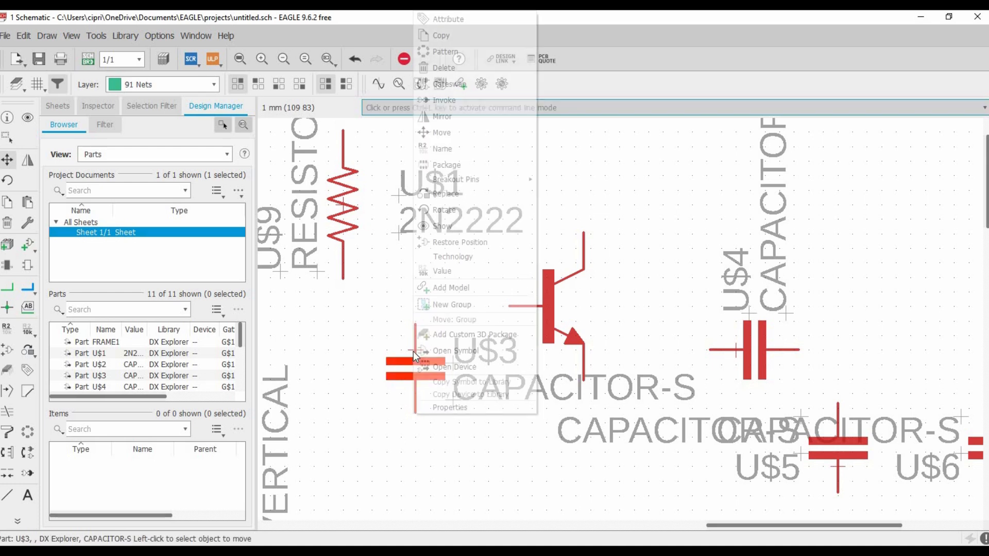
pyautogui.click(459, 150)
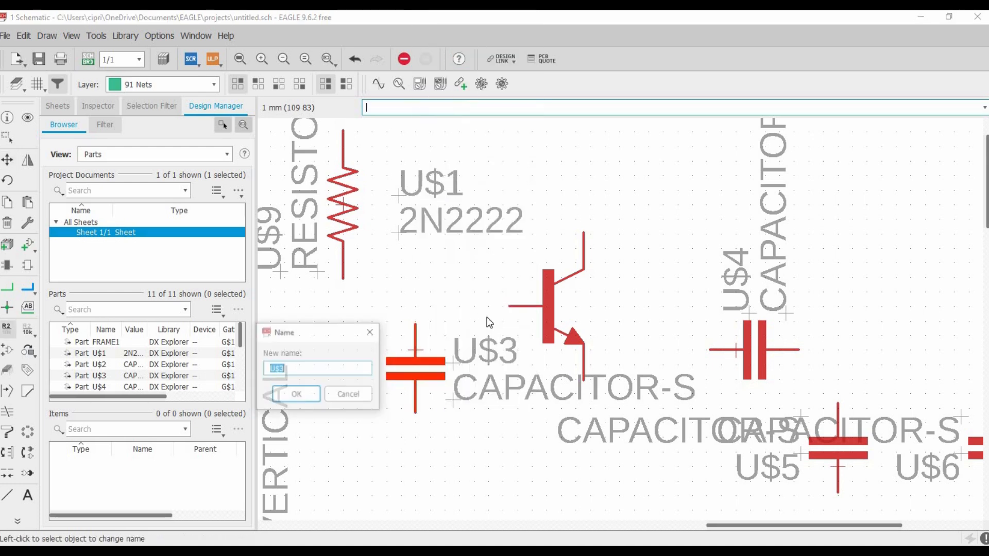
pyautogui.write('C2')
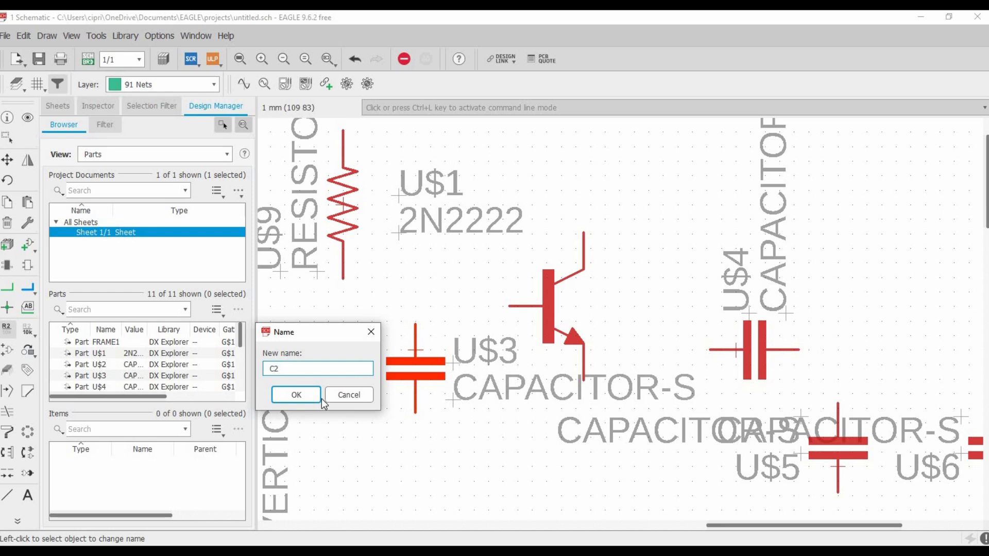
pyautogui.click(294, 396)
# - Set the value of capacitor C2 to 100pF, overriding its non-user-definable value
pyautogui.rightClick(415, 352)
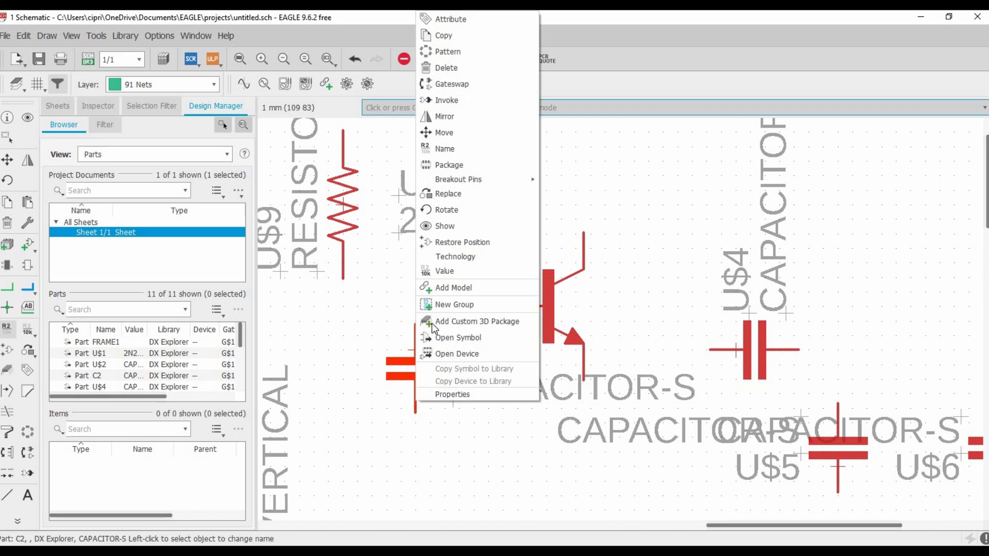
pyautogui.click(456, 275)
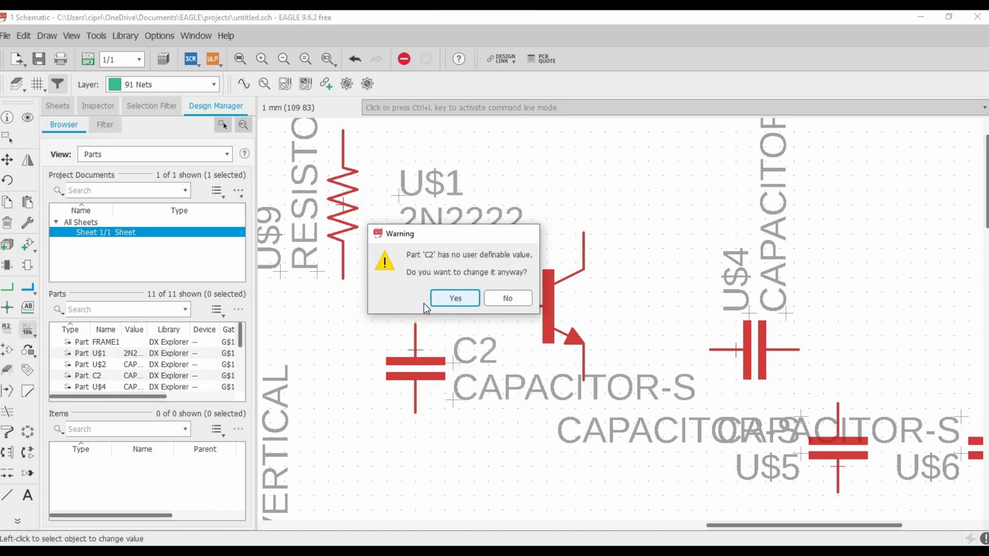
pyautogui.click(435, 304)
pyautogui.write('10')
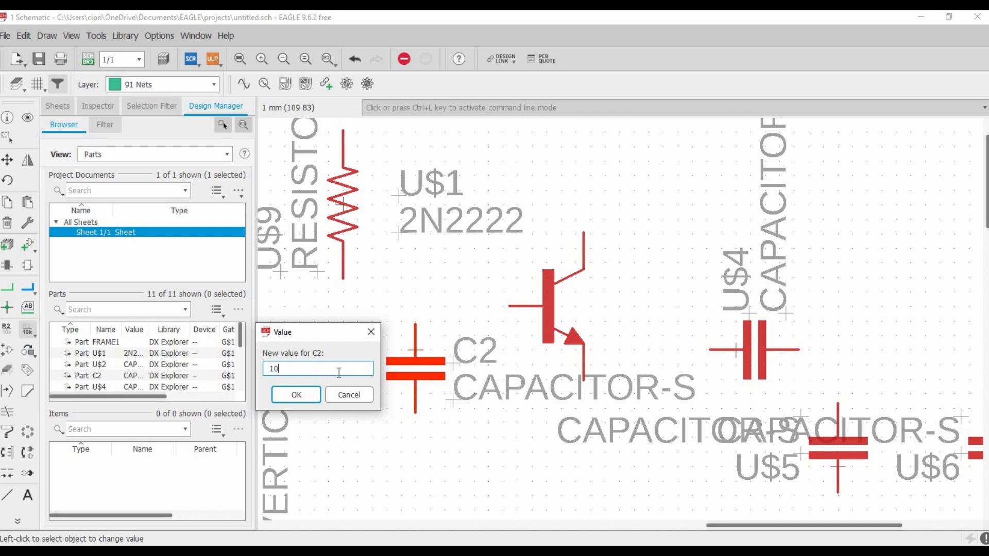
pyautogui.write('0pF')
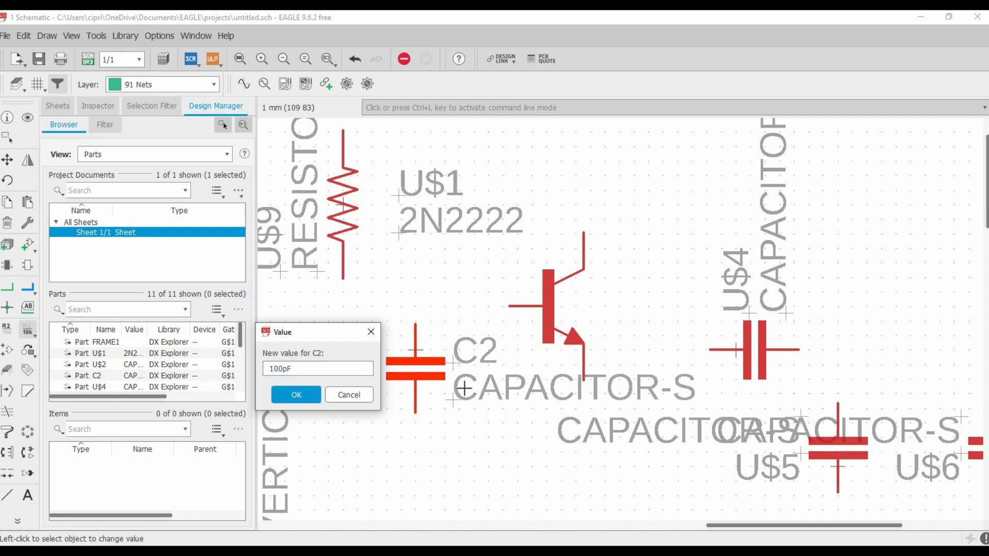
pyautogui.press('Return')
pyautogui.click(415, 350)
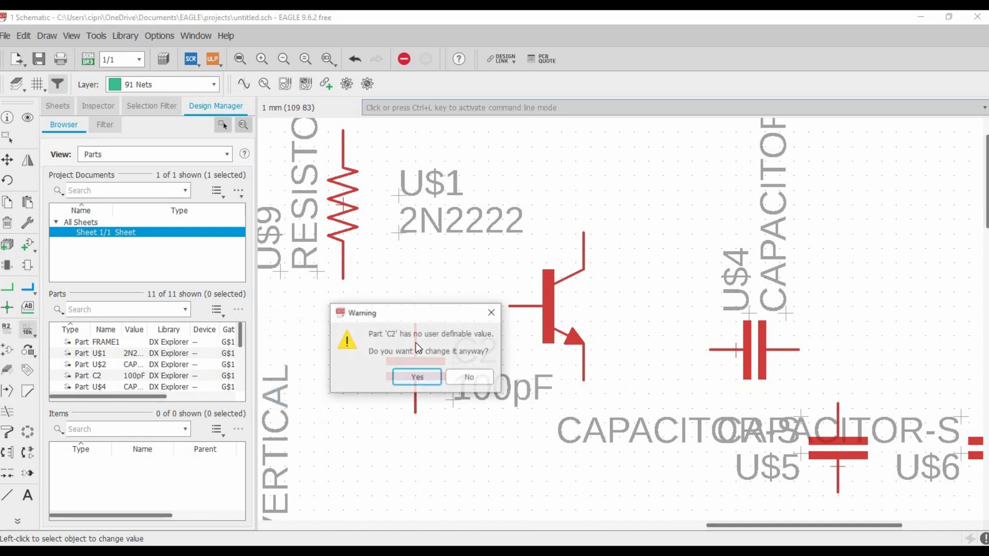
pyautogui.click(410, 374)
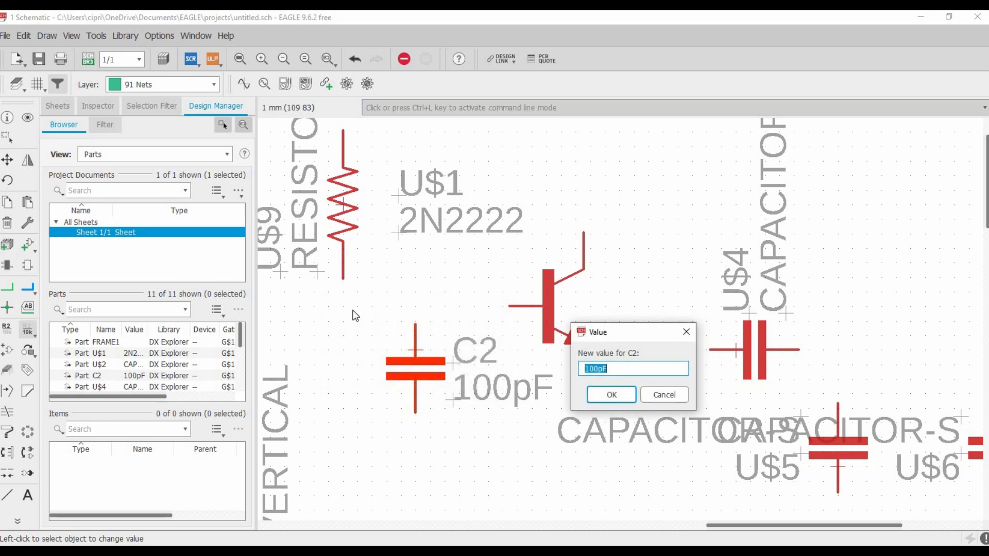
pyautogui.click(664, 394)
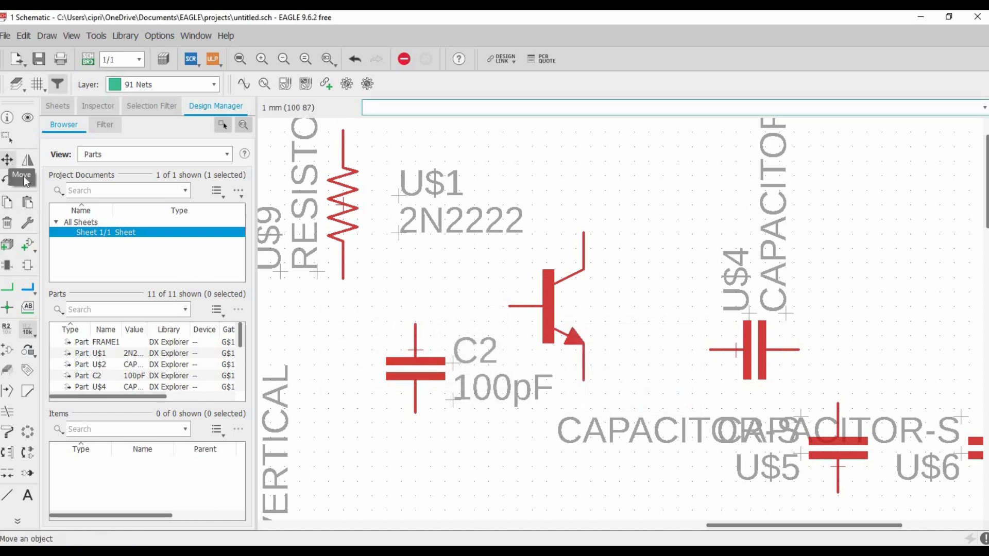
# - Move capacitor C2 up, using the fine alternate grid, until its upper pin is level with the transistor's base pin
pyautogui.click(7, 160)
pyautogui.scroll(2, 428, 351)
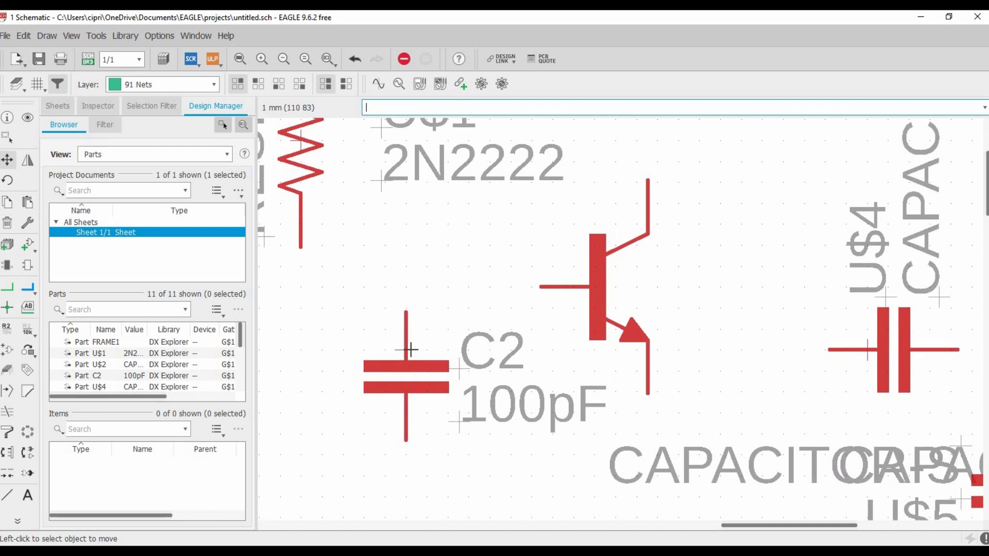
pyautogui.click(406, 351)
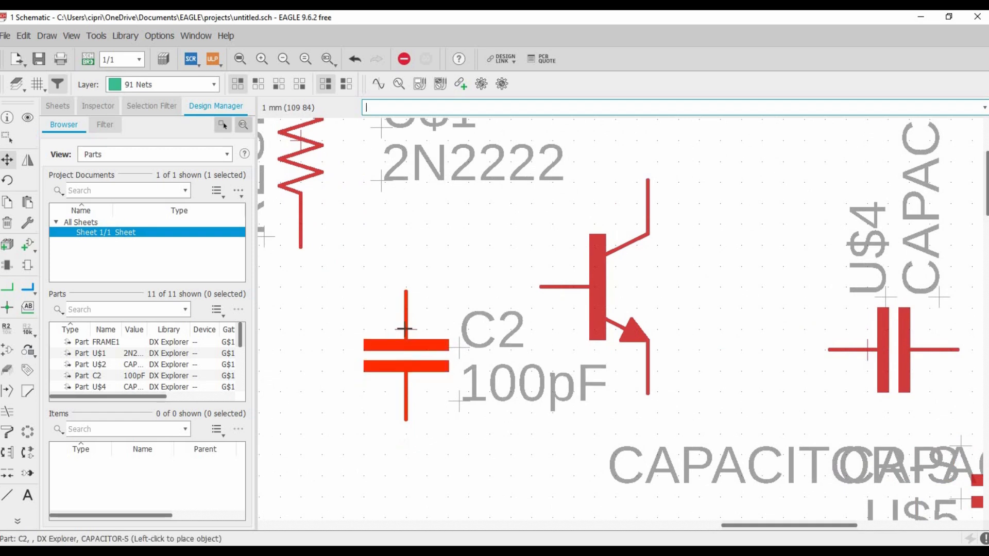
pyautogui.press('alt')
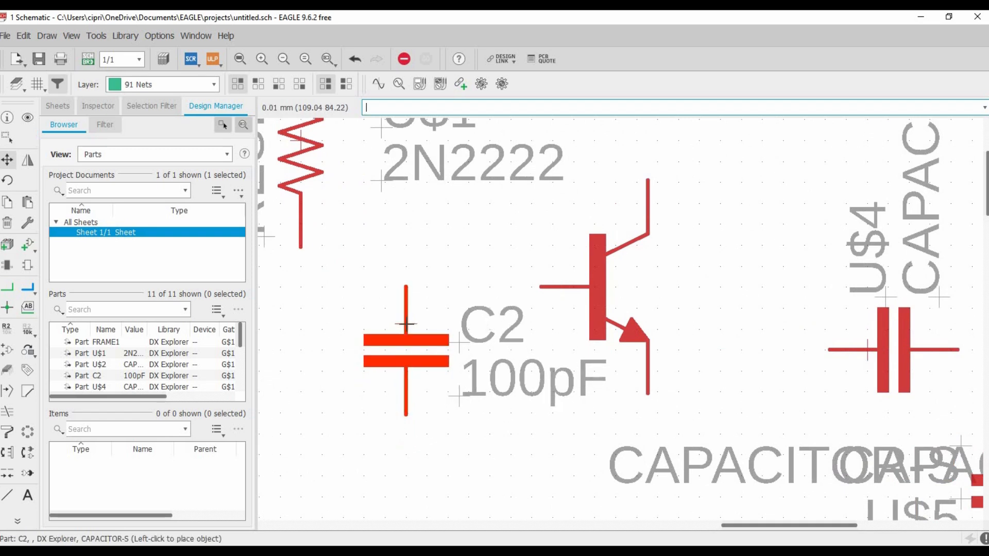
pyautogui.keyDown('alt'); pyautogui.click(406, 324); pyautogui.keyUp('alt')
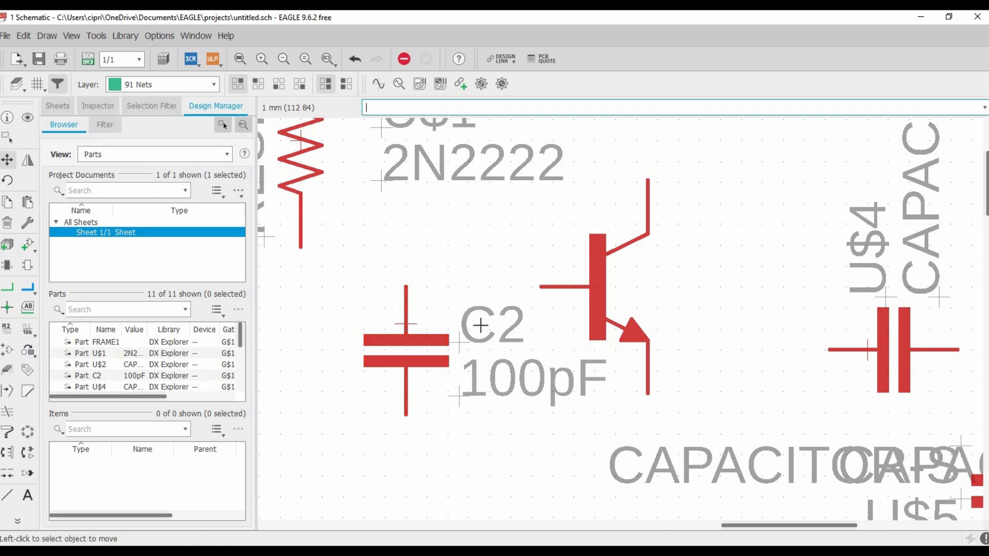
# - Draw a straight net from the upper pin of capacitor C2 to the base pin of the transistor
pyautogui.scroll(3, 481, 269)
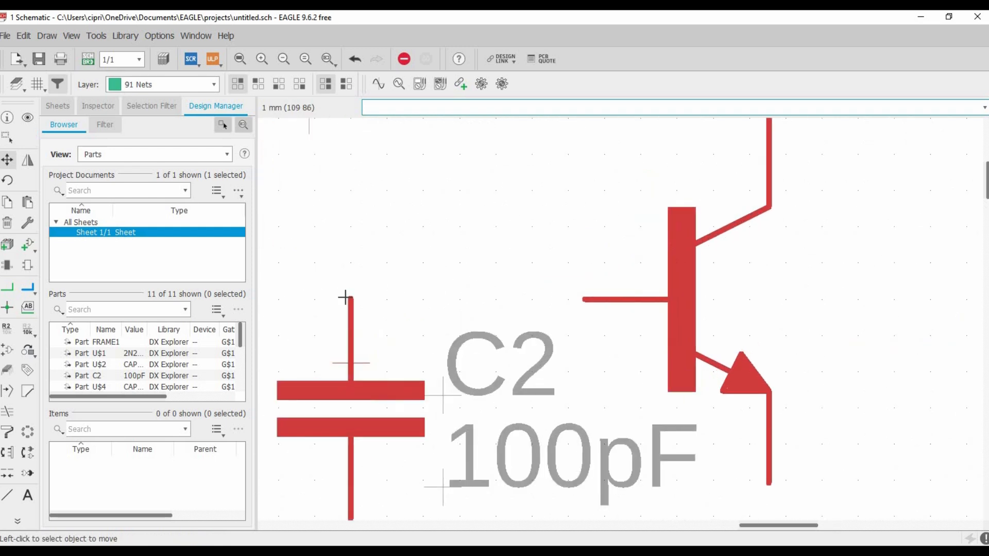
pyautogui.click(8, 290)
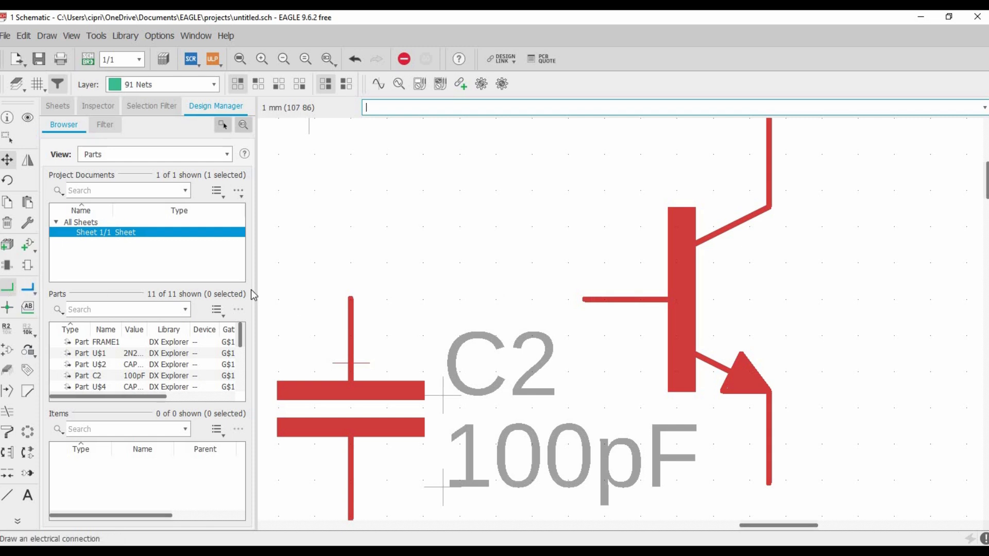
pyautogui.click(349, 297)
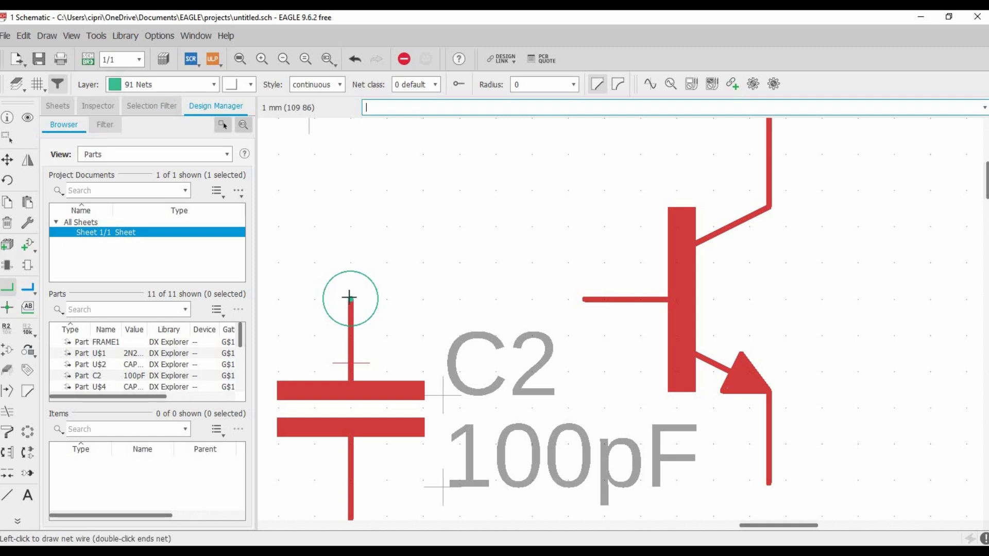
pyautogui.click(582, 297)
pyautogui.click(8, 160)
pyautogui.scroll(-2, 497, 278)
pyautogui.scroll(-5, 497, 278)
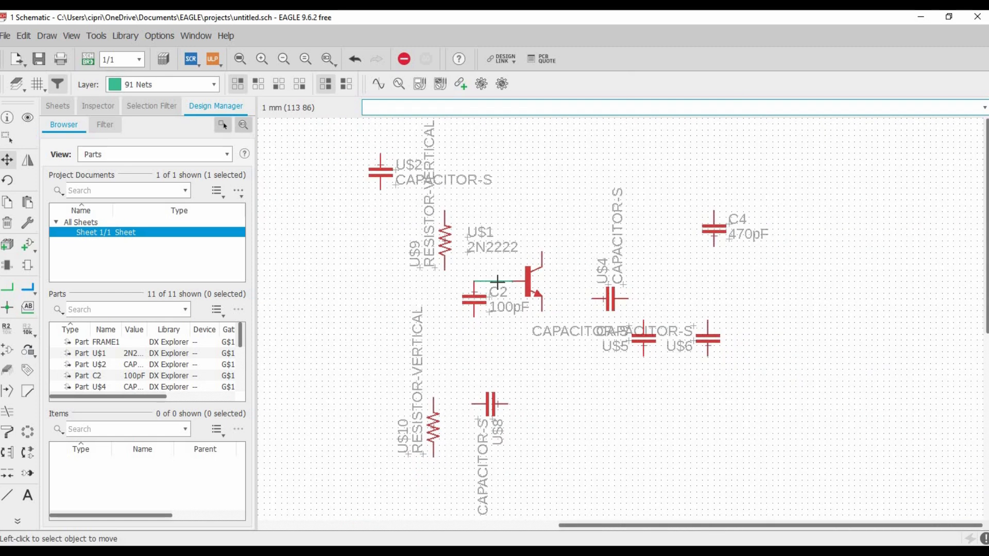
pyautogui.scroll(-1, 497, 281)
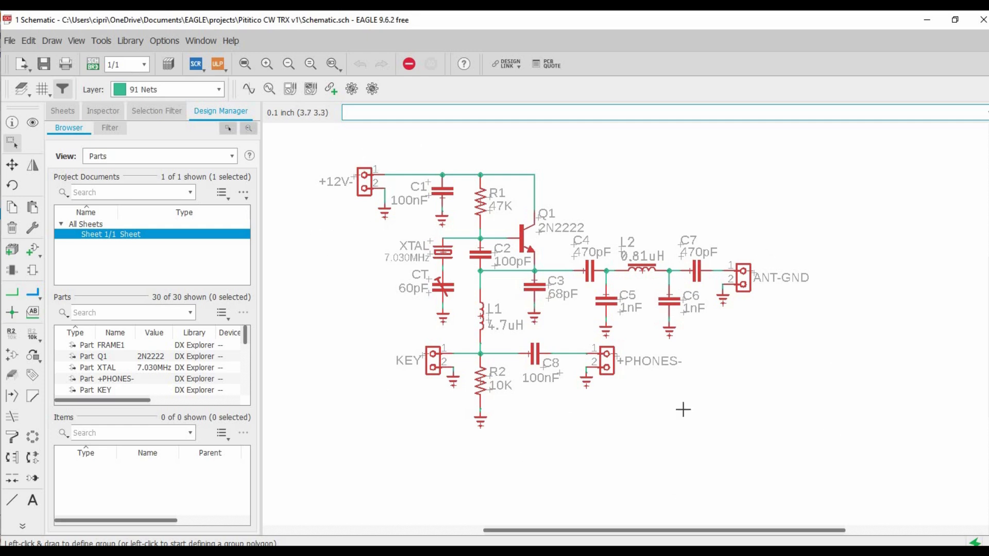
# - Check the completed Pititico CW TRX v1 schematic with the Errors command and the electrical rule check (ERC)
pyautogui.scroll(1, 415, 150)
pyautogui.scroll(7, 385, 159)
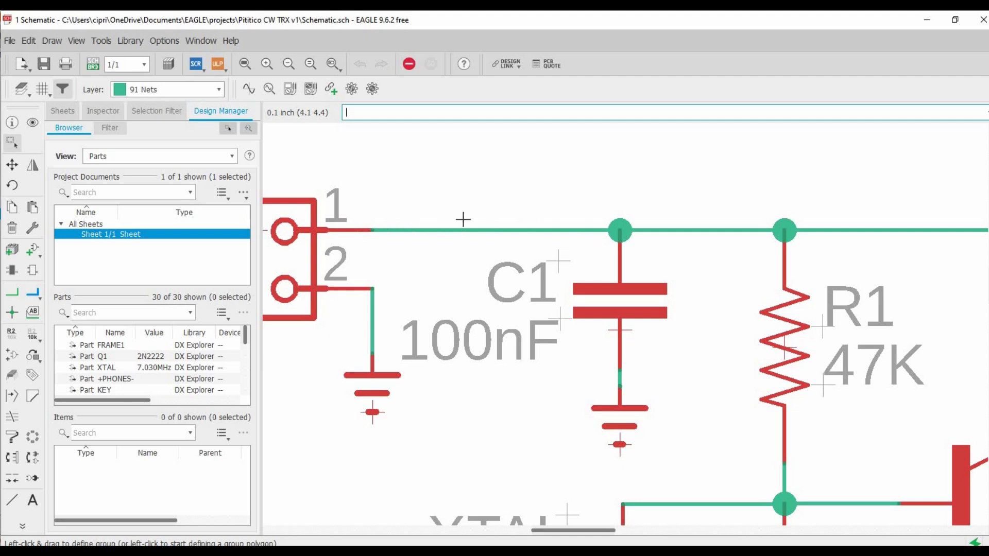
pyautogui.scroll(-4, 513, 241)
pyautogui.scroll(-5, 514, 240)
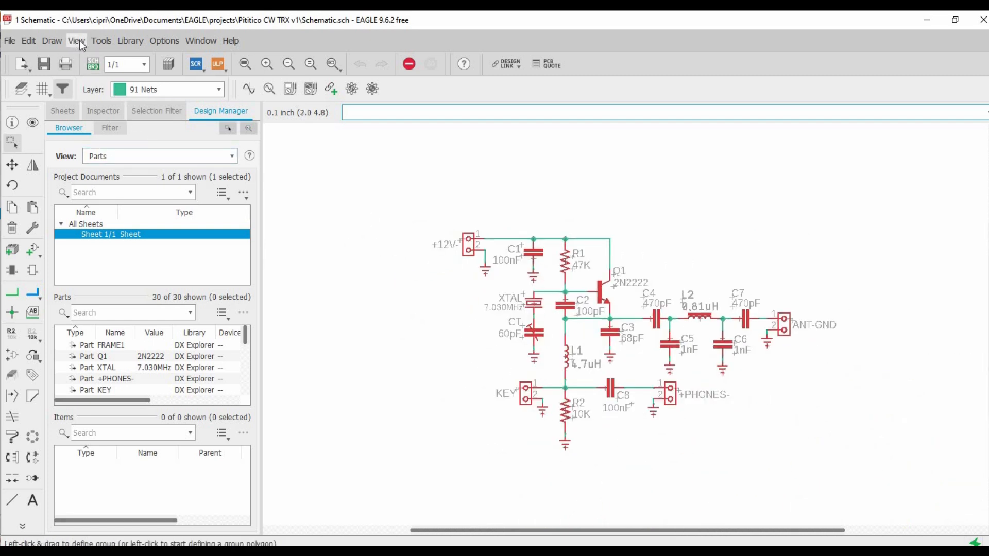
pyautogui.click(98, 40)
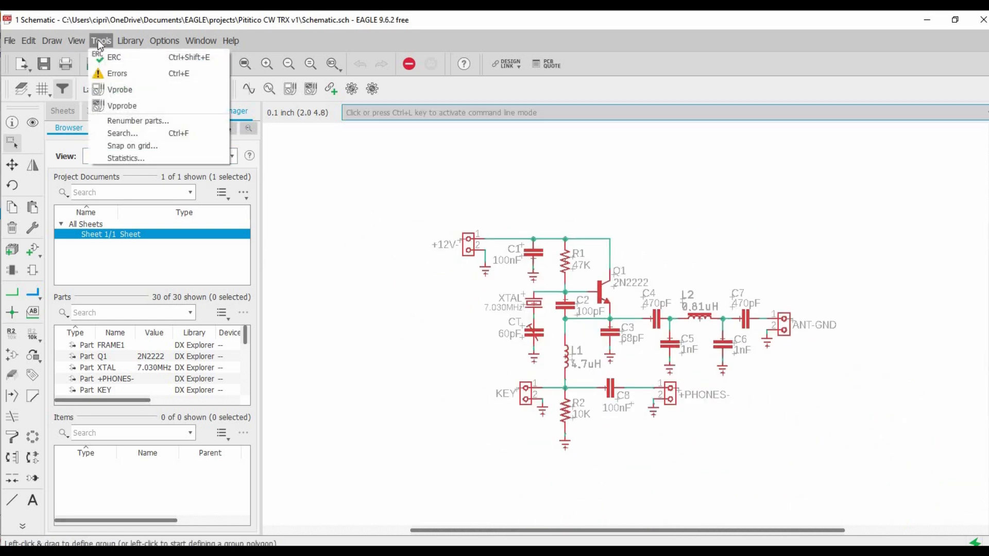
pyautogui.click(118, 72)
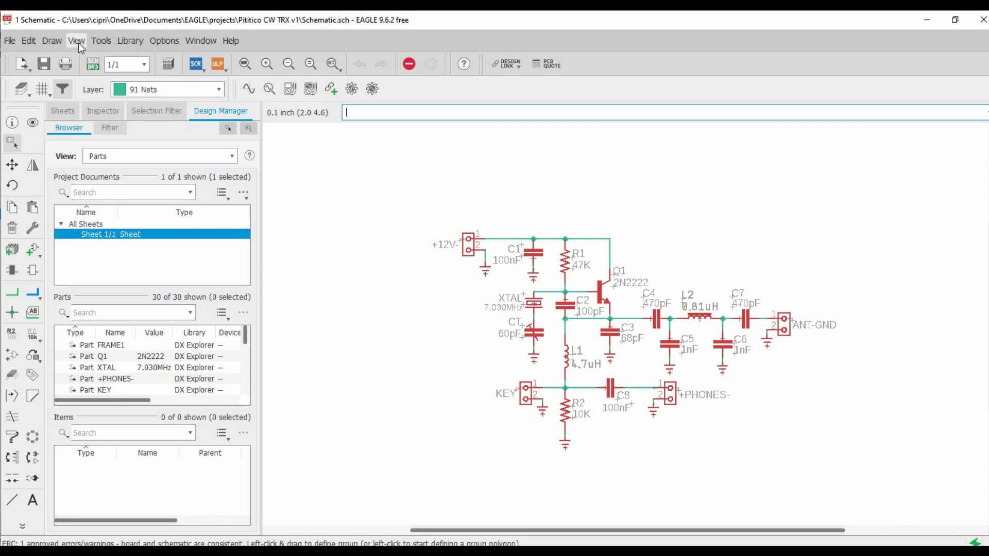
pyautogui.click(97, 41)
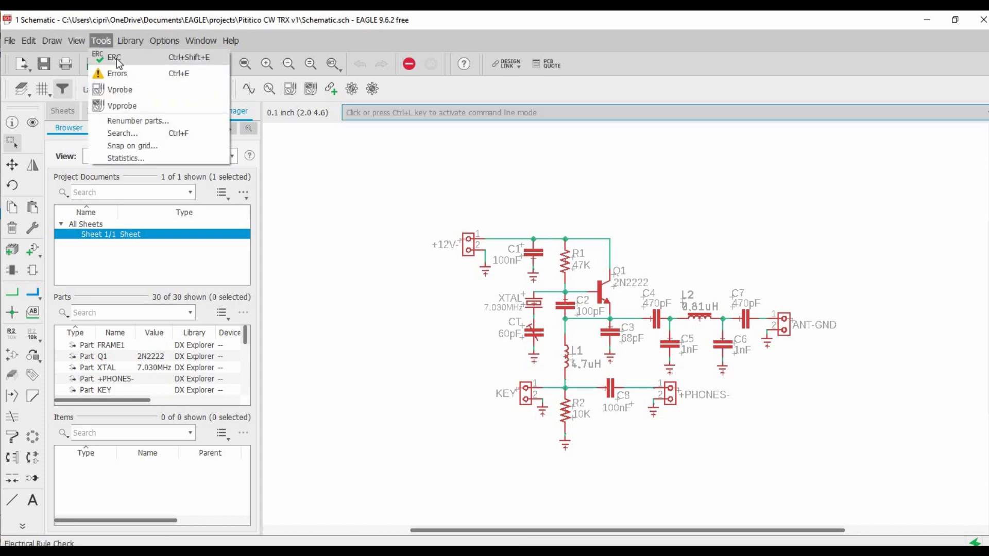
pyautogui.click(115, 57)
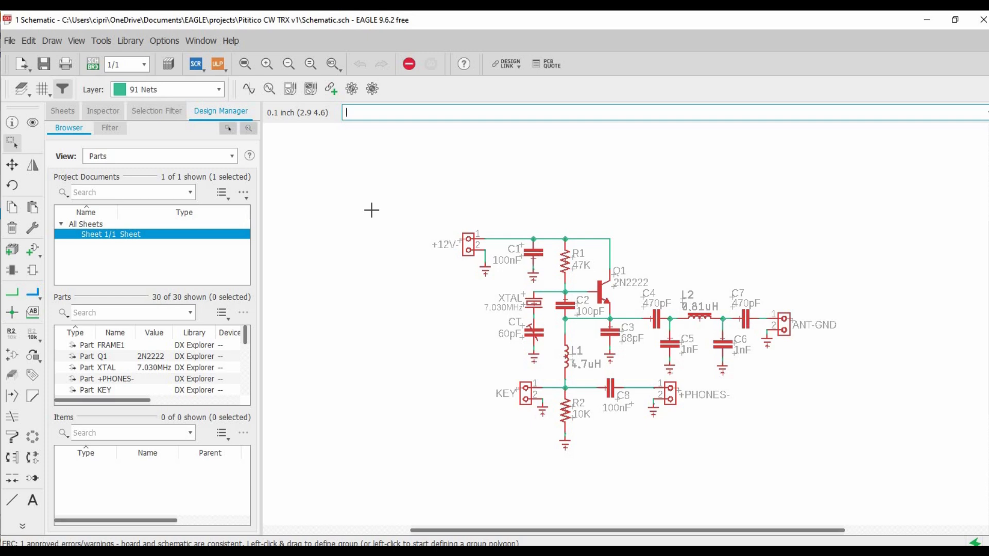
# - Delete the net segment between pin 1 of the +12V connector and capacitor C1, together with the junction above C1
pyautogui.click(12, 165)
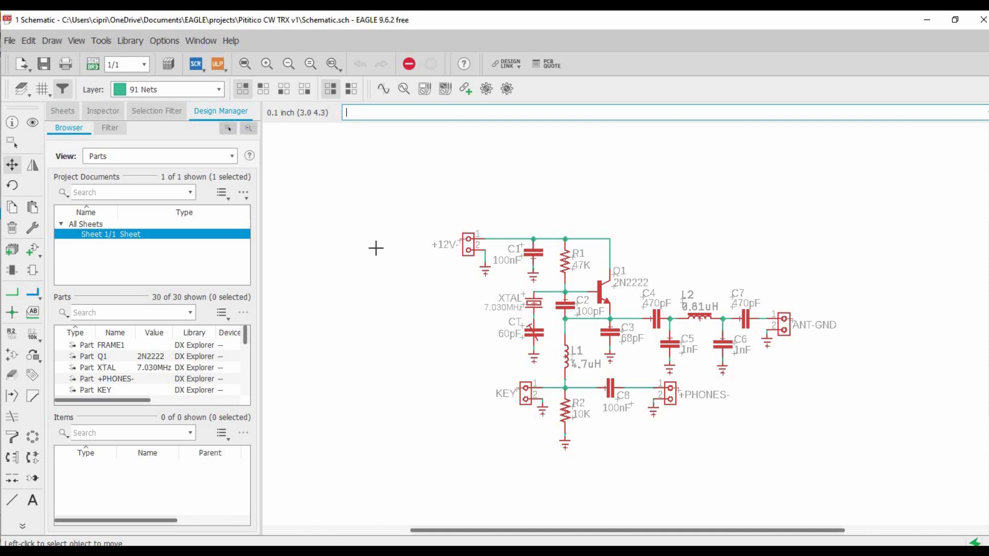
pyautogui.scroll(-3, 375, 247)
pyautogui.scroll(5, 482, 235)
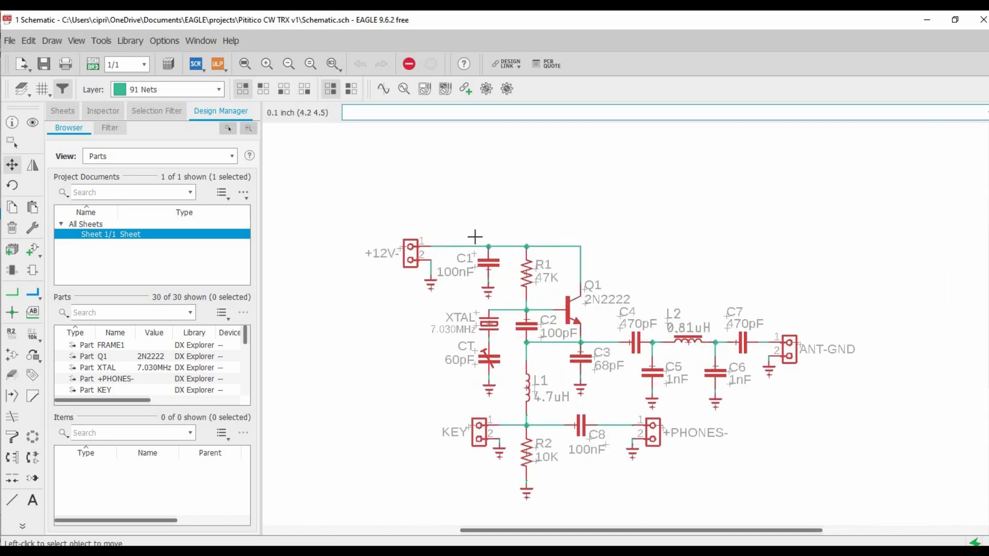
pyautogui.scroll(1, 475, 237)
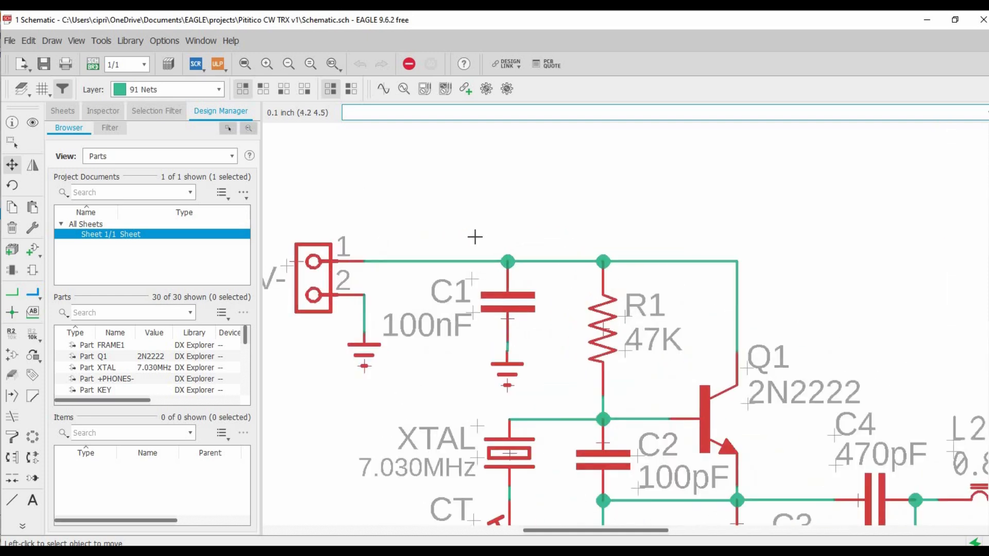
pyautogui.scroll(-1, 475, 237)
pyautogui.scroll(2, 446, 258)
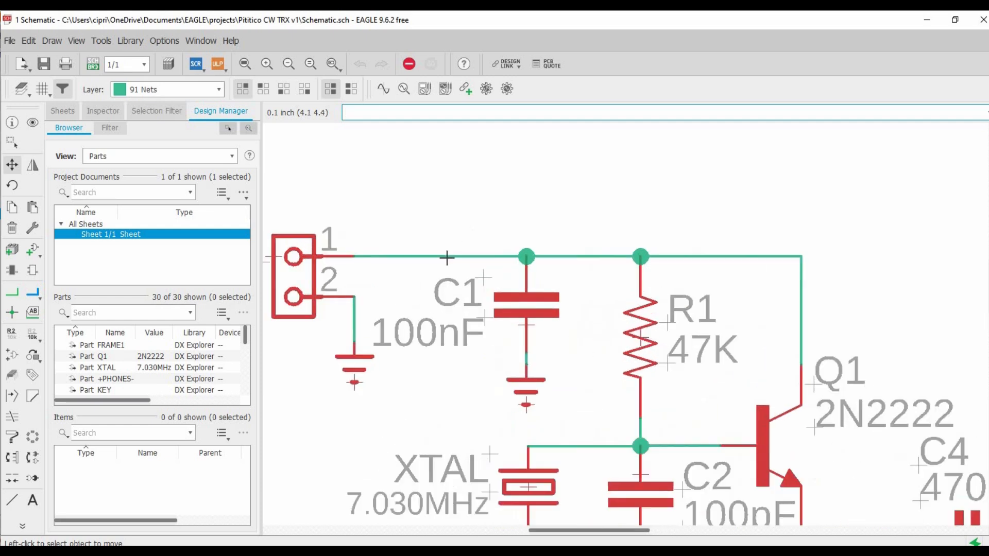
pyautogui.click(11, 227)
pyautogui.click(397, 256)
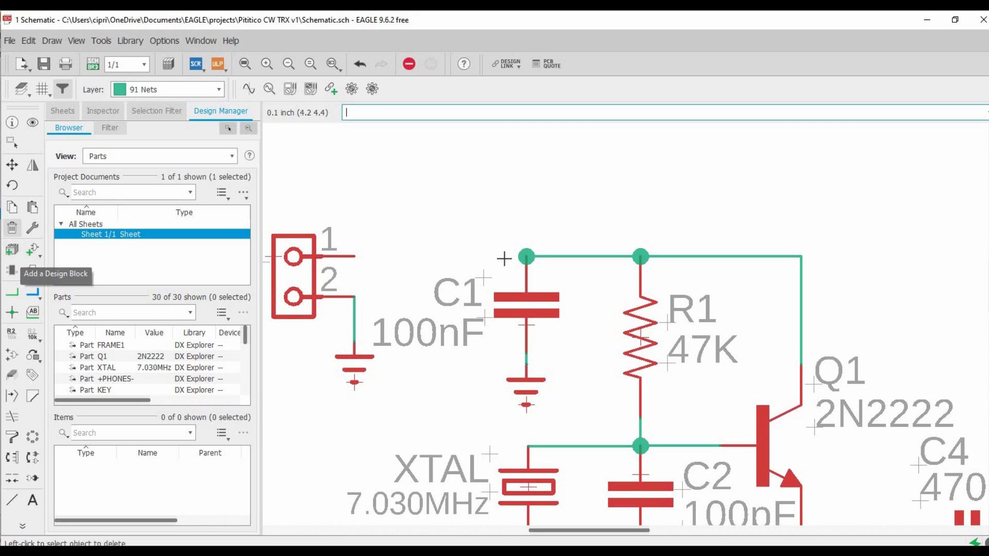
pyautogui.click(528, 257)
pyautogui.click(532, 257)
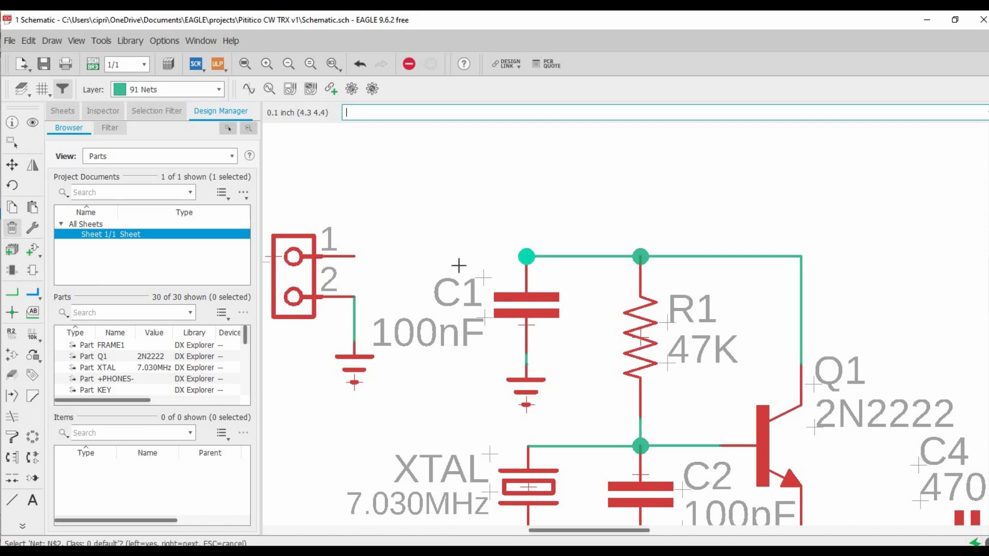
# - Redraw the net from pin 1 of the +12V connector to the wire above capacitor C1, and rerun the ERC
pyautogui.click(11, 292)
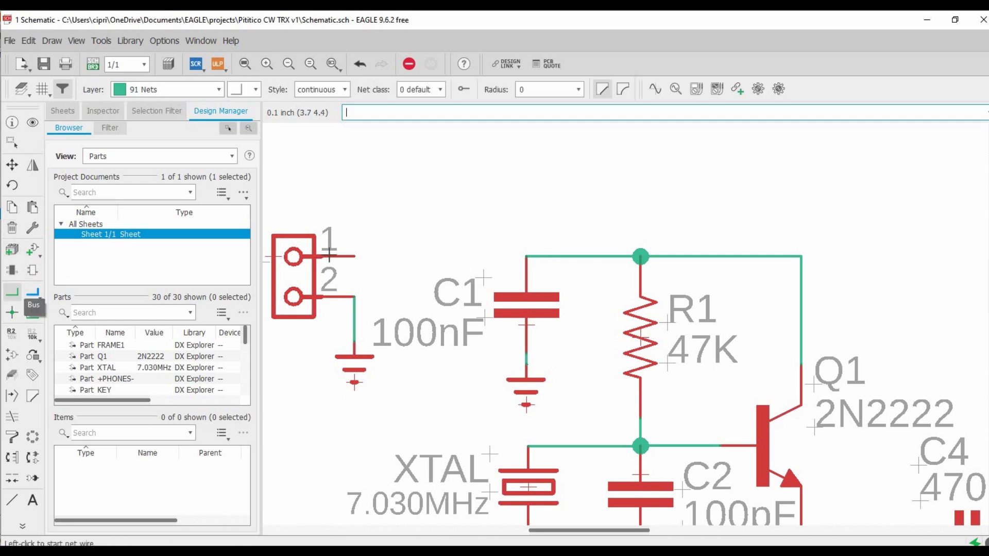
pyautogui.click(353, 256)
pyautogui.click(524, 258)
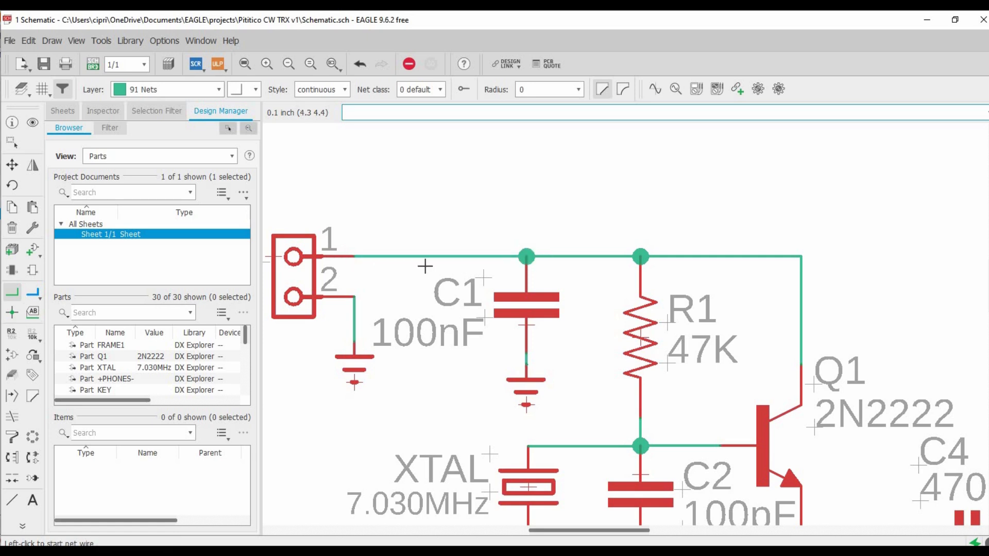
pyautogui.click(91, 42)
pyautogui.click(123, 57)
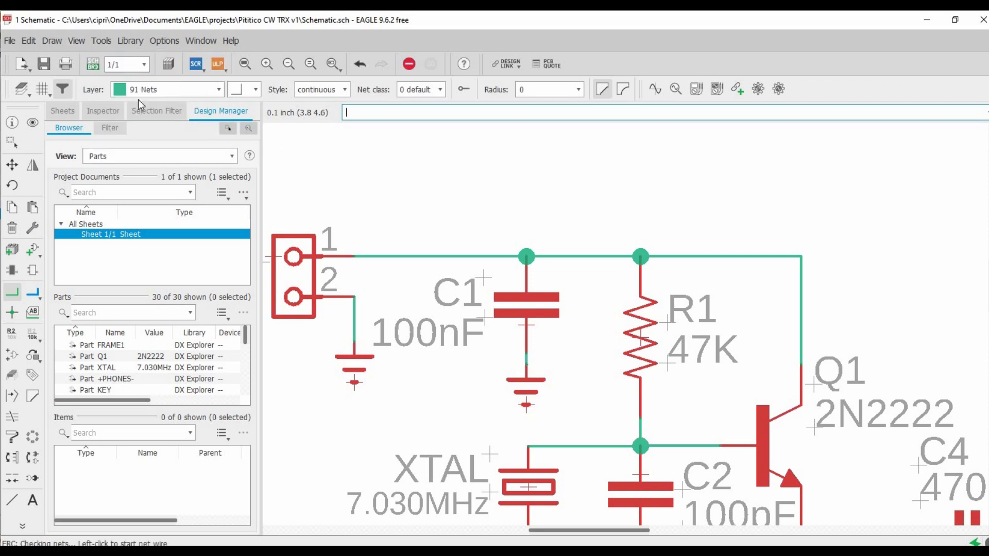
# - Open the ERC Errors list and inspect the approved entry about FRAME1 together with the drawing frame it refers to
pyautogui.click(101, 40)
pyautogui.click(103, 71)
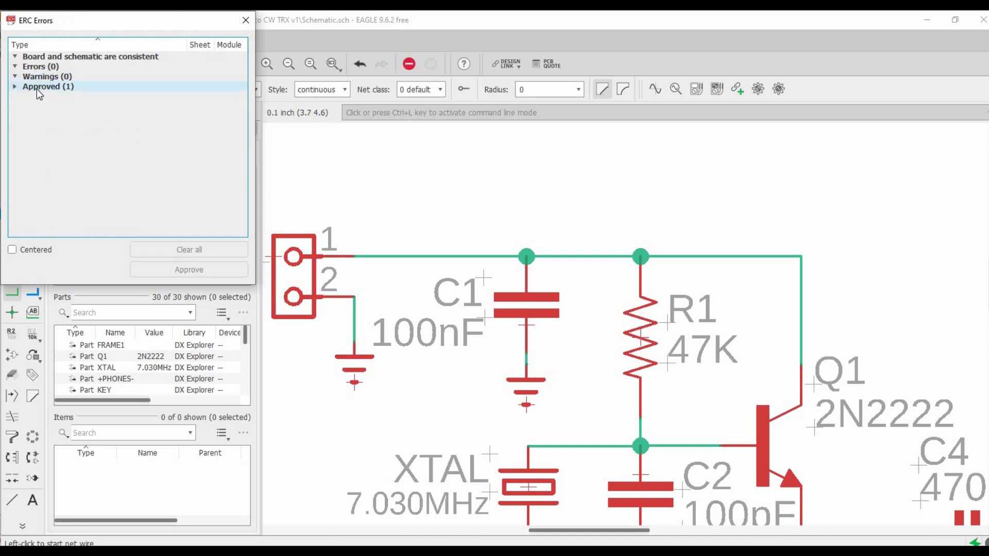
pyautogui.moveTo(100, 20); pyautogui.dragTo(223, 64)
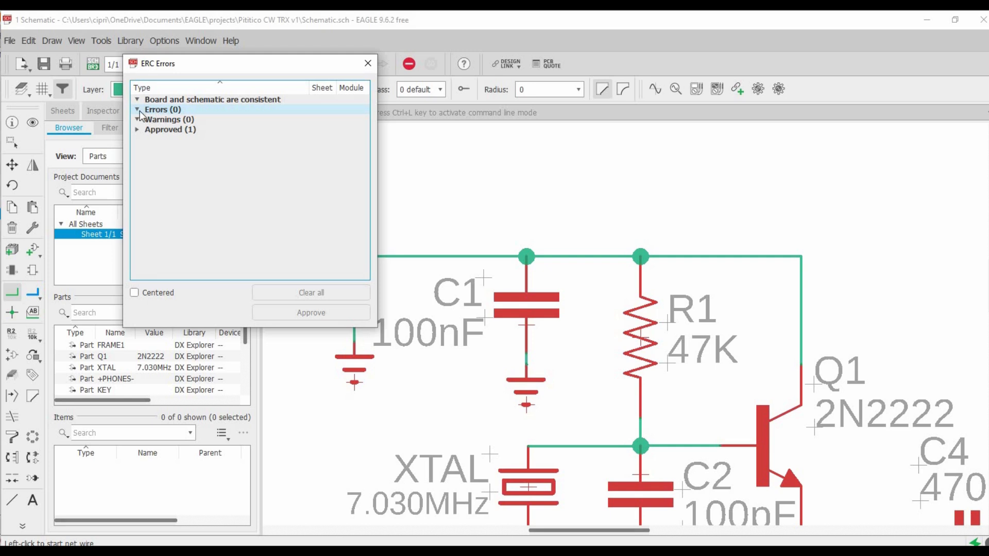
pyautogui.click(140, 112)
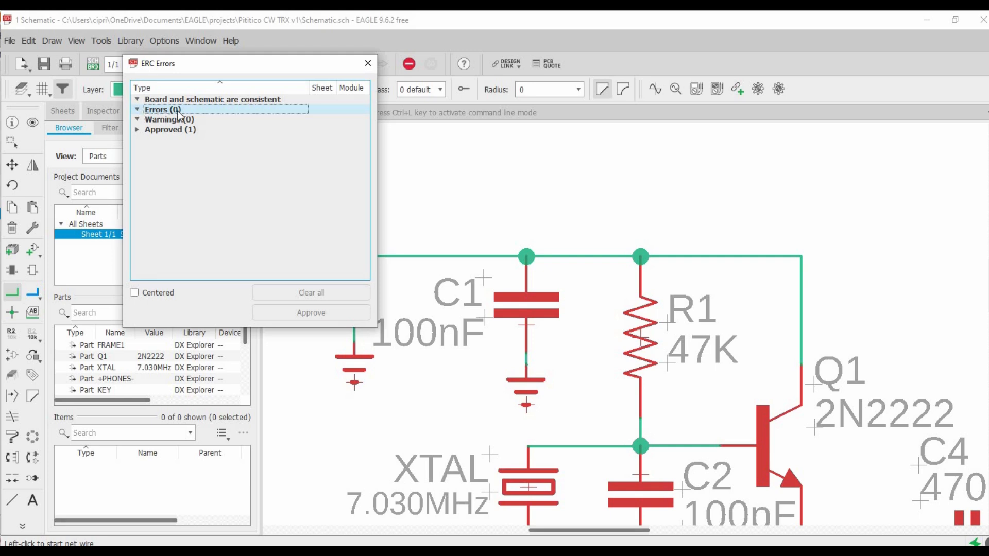
pyautogui.click(138, 132)
pyautogui.click(181, 143)
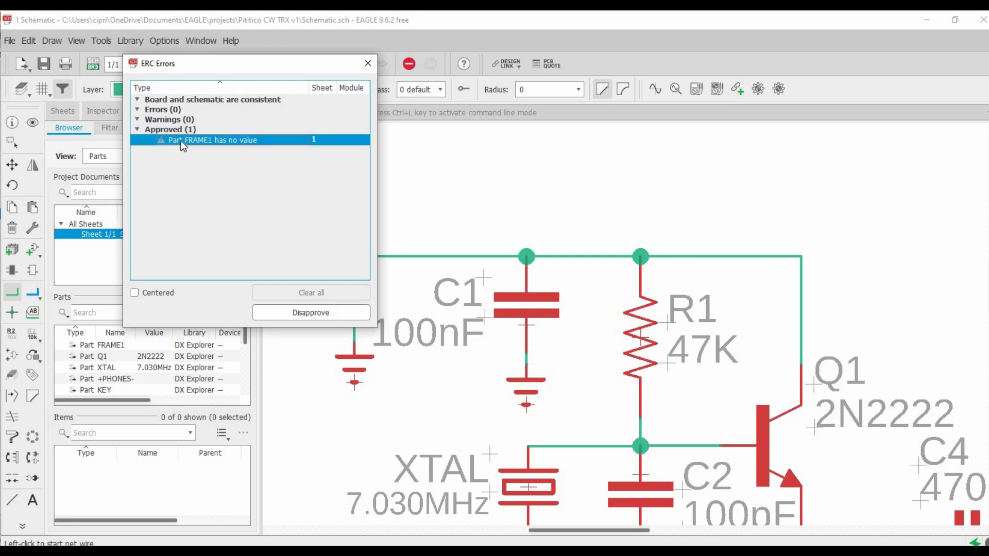
pyautogui.scroll(-5, 526, 281)
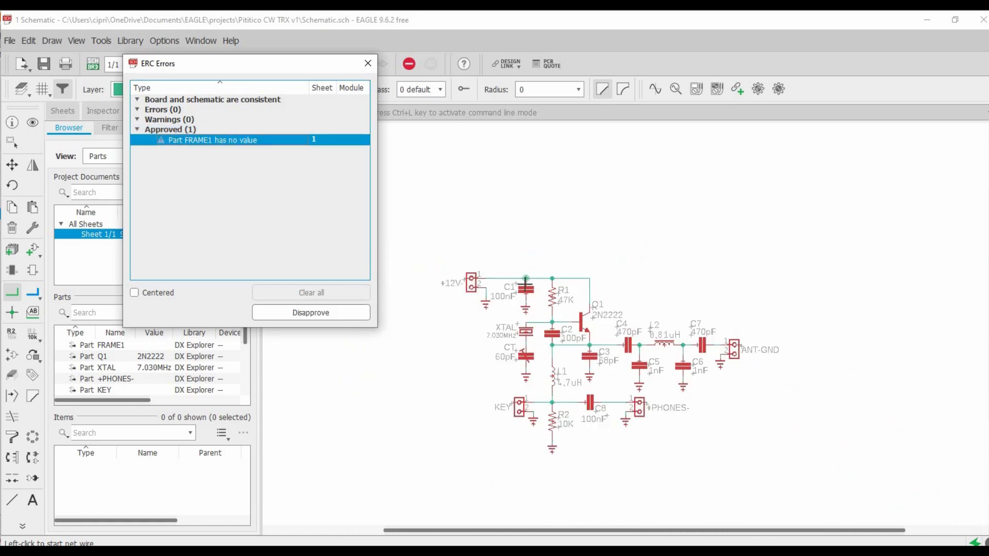
pyautogui.scroll(-3, 525, 281)
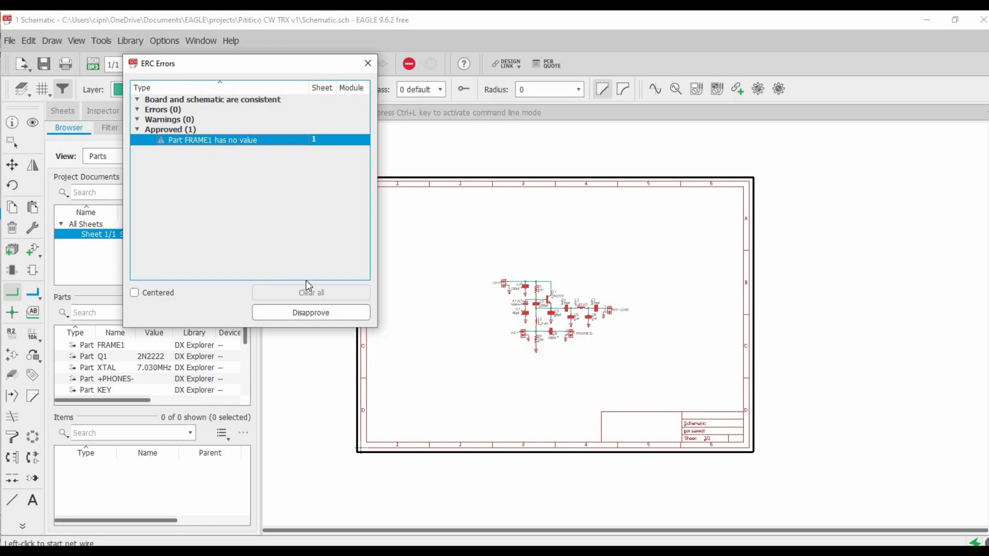
# - Disapprove the "Part FRAME1 has no value" entry, approve it again, and close the ERC Errors list
pyautogui.click(304, 312)
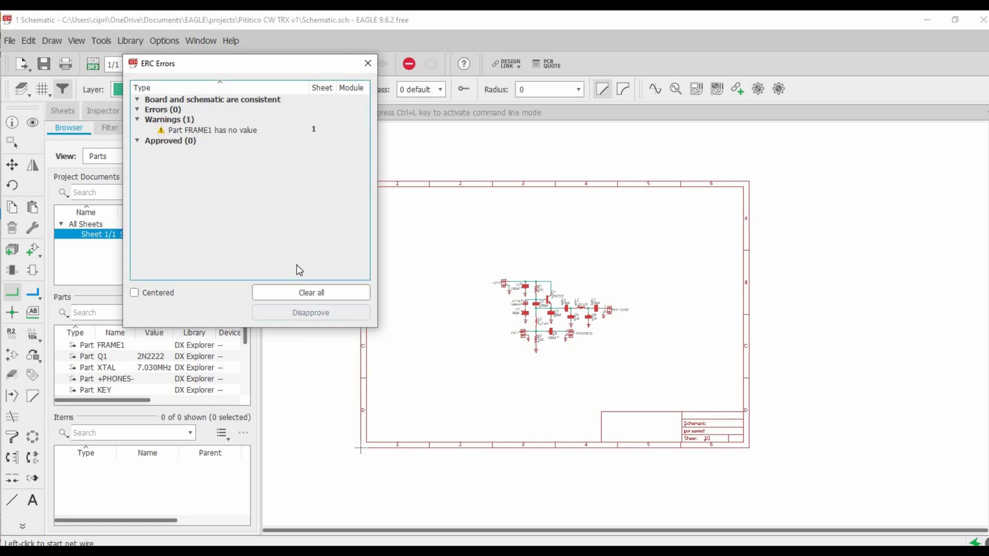
pyautogui.click(190, 131)
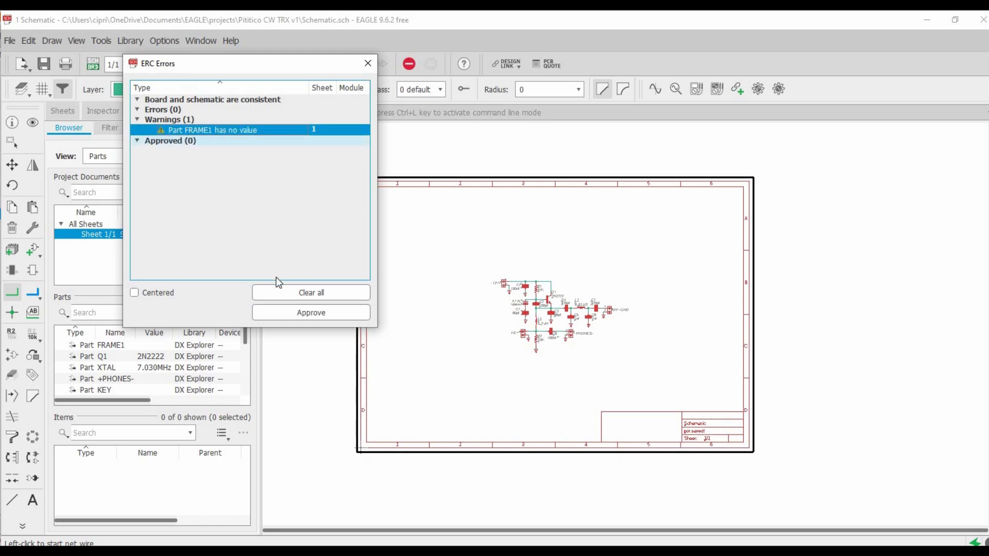
pyautogui.click(304, 313)
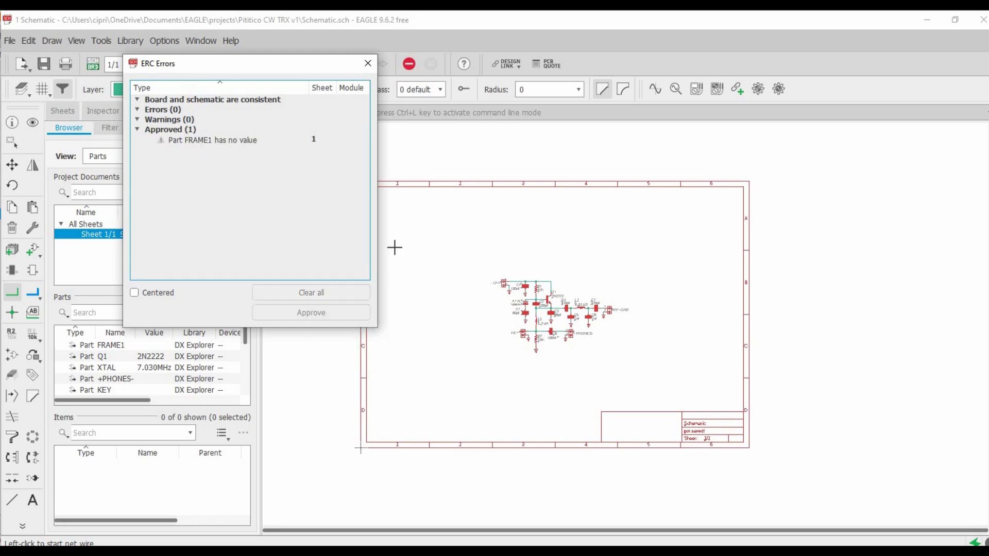
pyautogui.click(372, 60)
# - Group the whole circuit inside the frame and move it as one block slightly down and to the left
pyautogui.scroll(1, 393, 258)
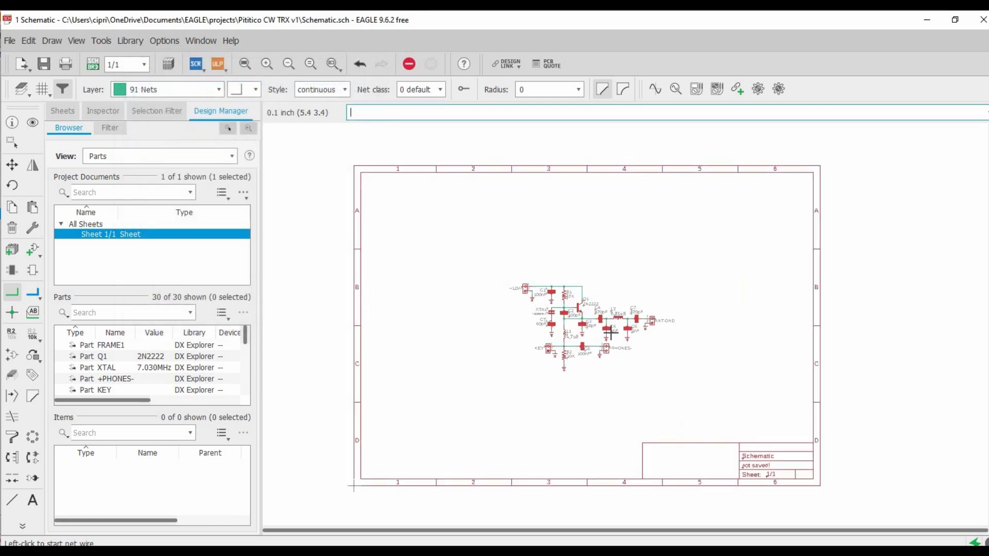
pyautogui.scroll(4, 610, 333)
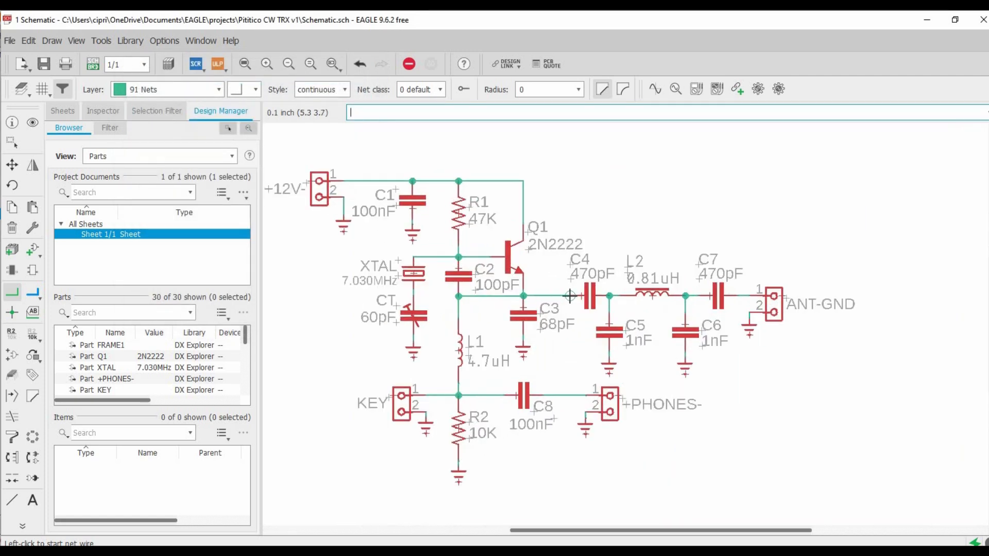
pyautogui.scroll(-1, 570, 296)
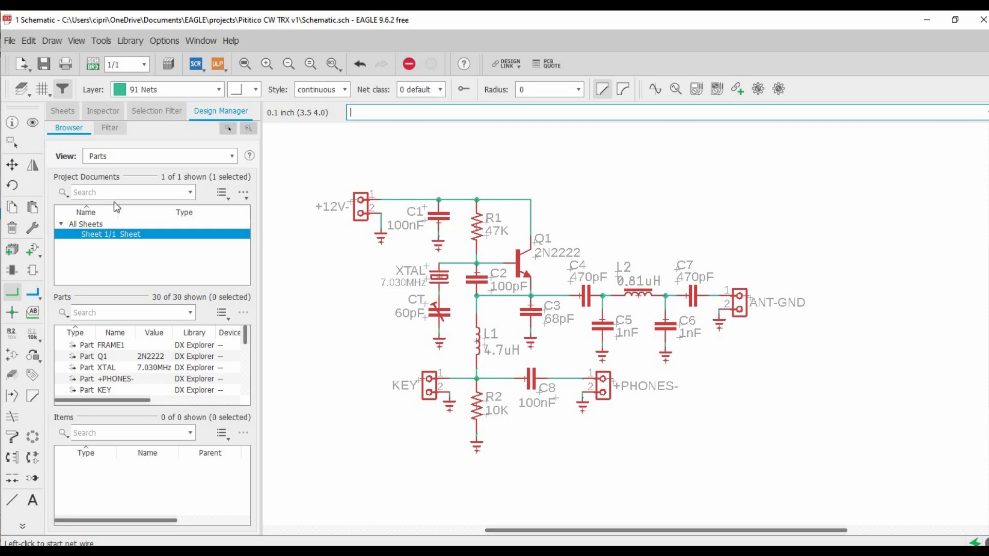
pyautogui.click(12, 165)
pyautogui.scroll(-5, 334, 272)
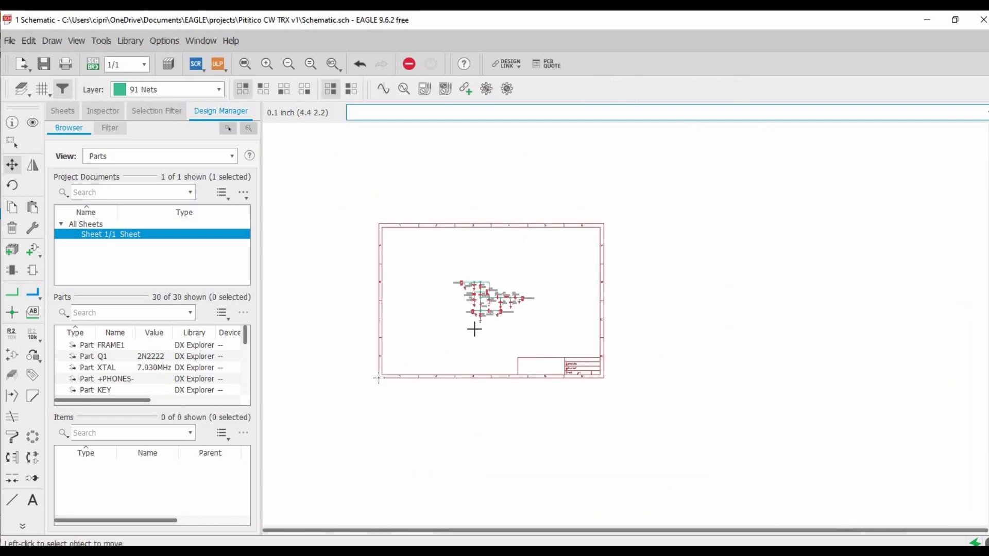
pyautogui.scroll(3, 471, 327)
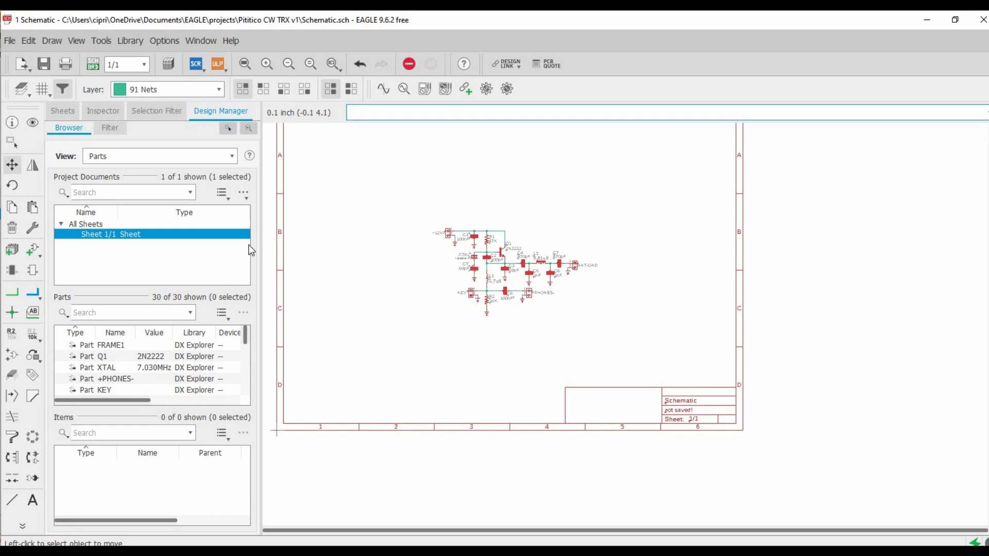
pyautogui.click(13, 143)
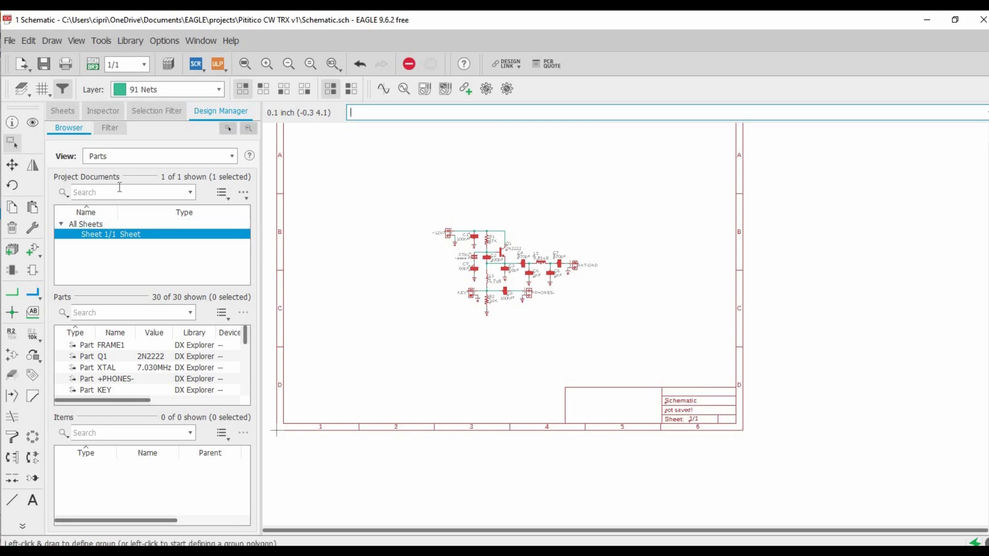
pyautogui.moveTo(403, 197); pyautogui.dragTo(631, 343)
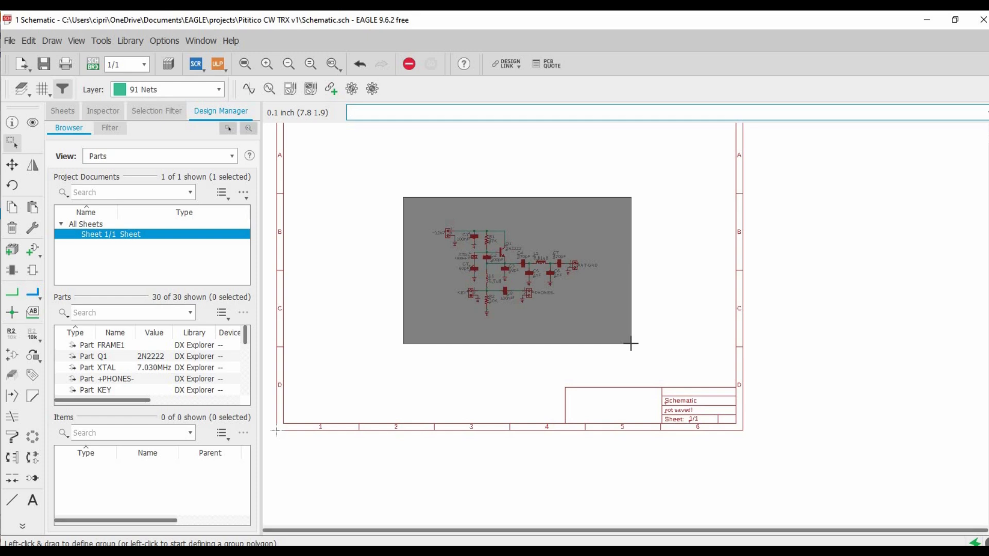
pyautogui.moveTo(631, 343); pyautogui.dragTo(631, 344)
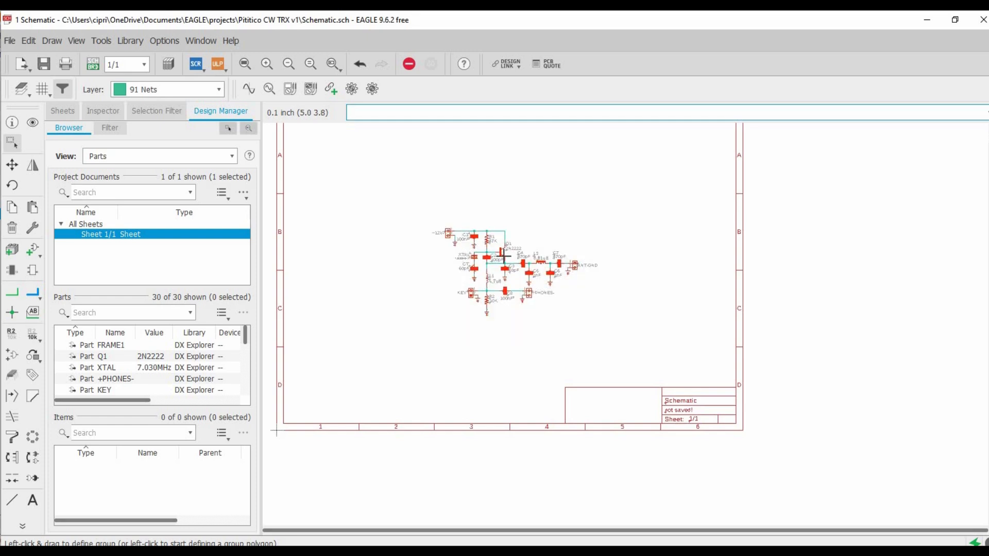
pyautogui.scroll(5, 499, 253)
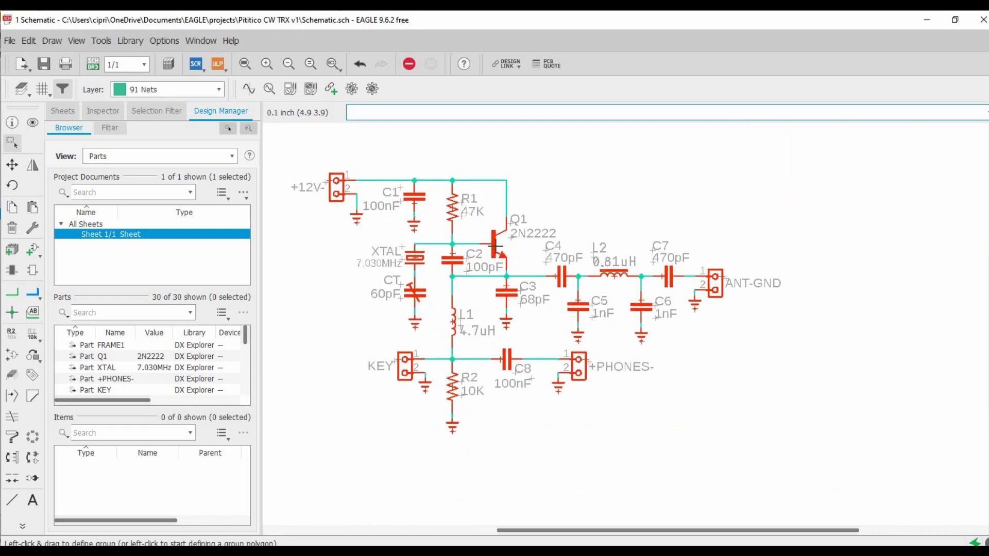
pyautogui.scroll(-4, 493, 248)
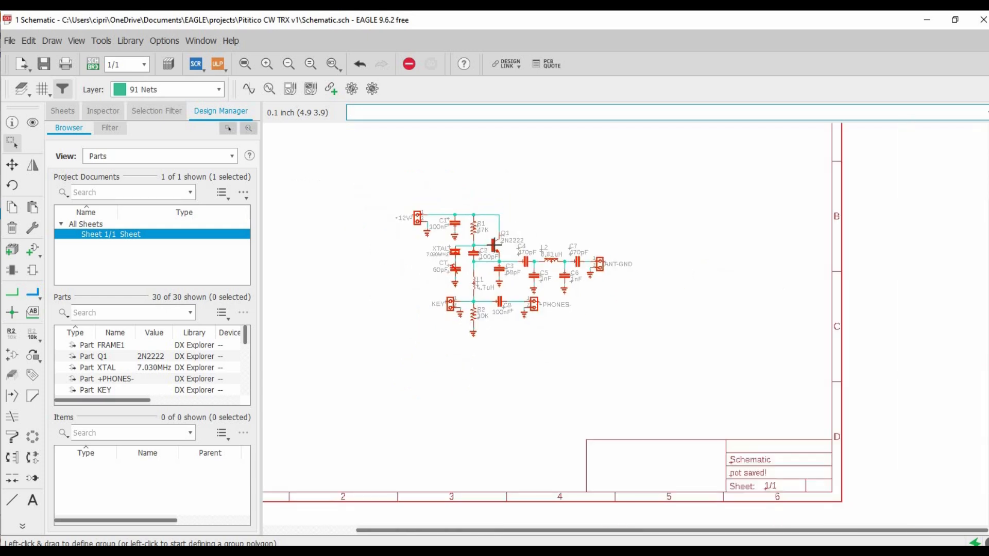
pyautogui.rightClick(495, 246)
pyautogui.click(523, 257)
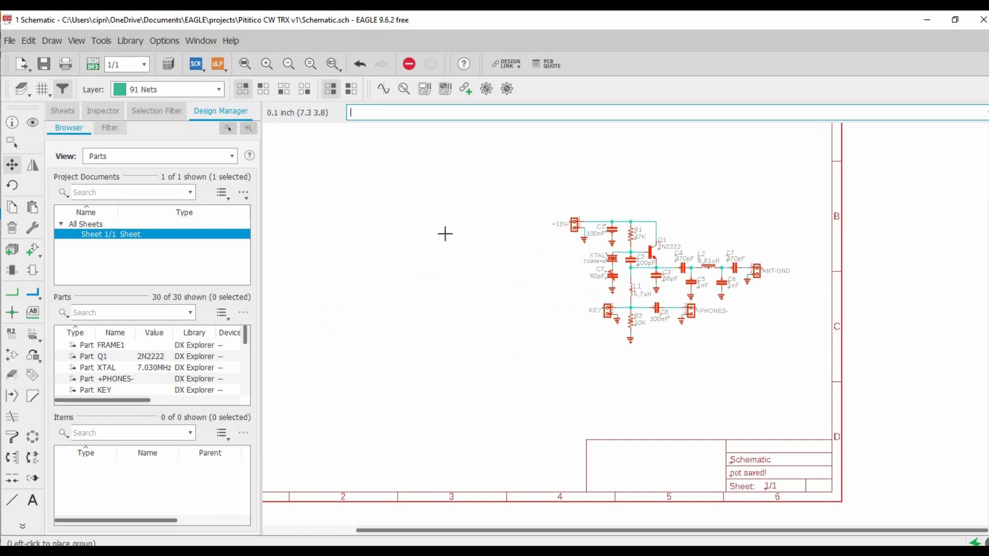
pyautogui.click(515, 276)
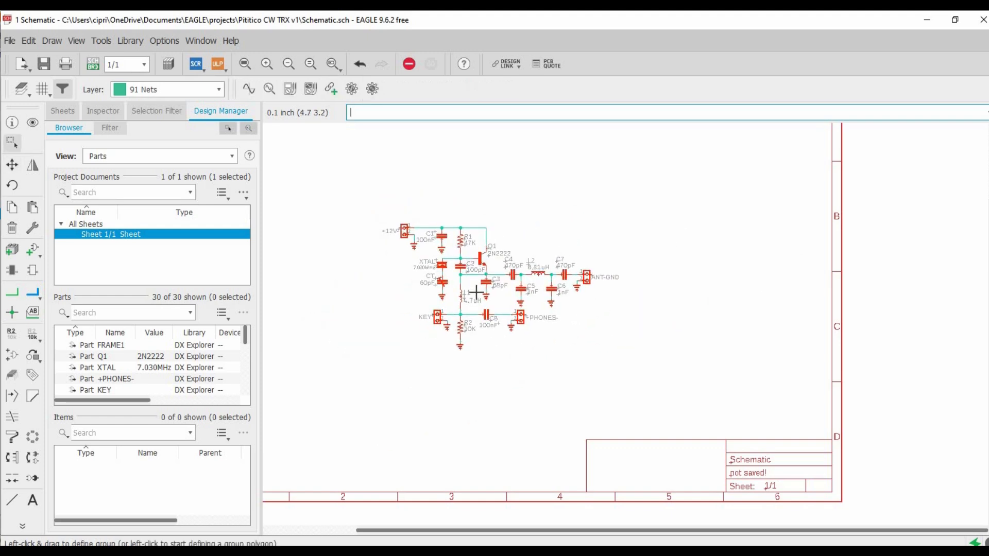
pyautogui.click(400, 285)
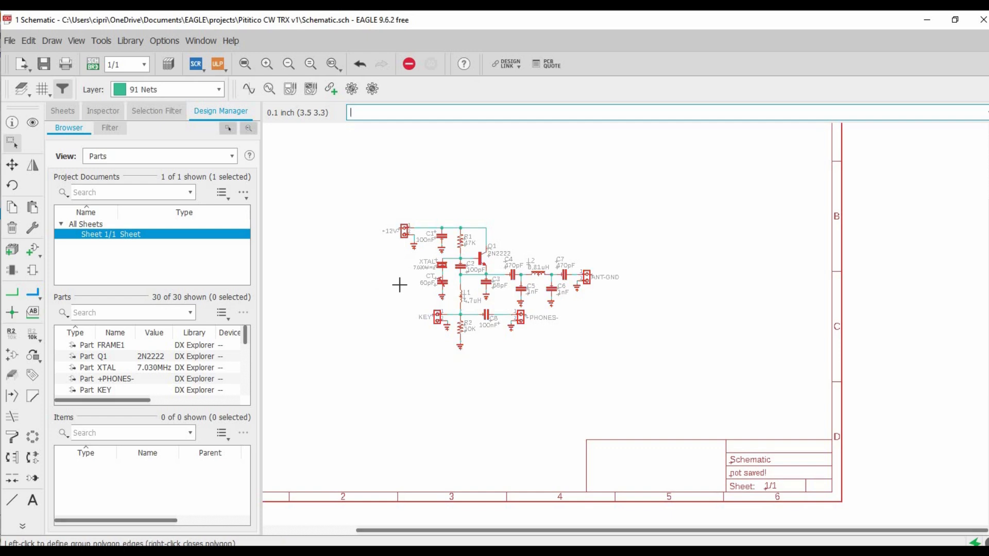
# - Activate Move and examine the short ground net at pin 2 of the KEY connector up close
pyautogui.scroll(-2, 546, 321)
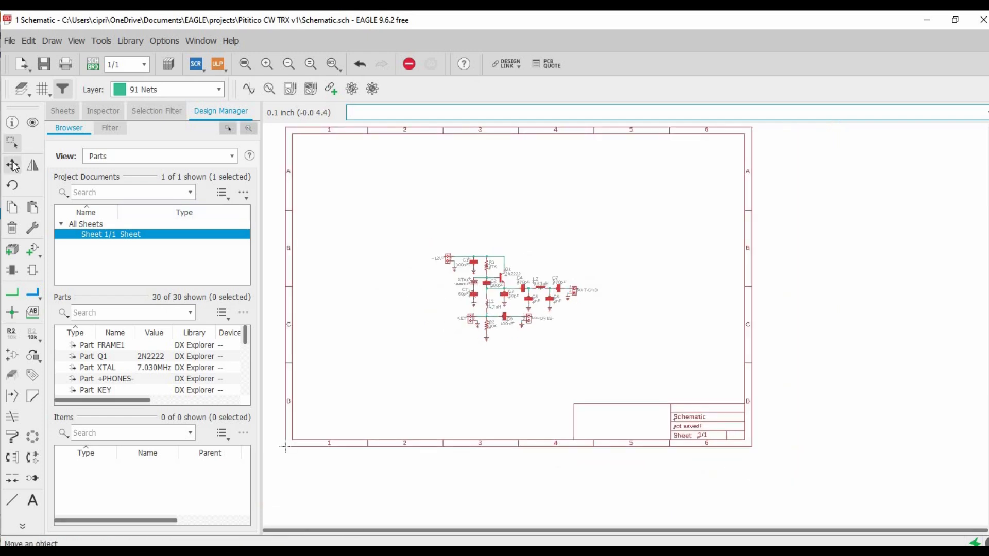
pyautogui.click(14, 166)
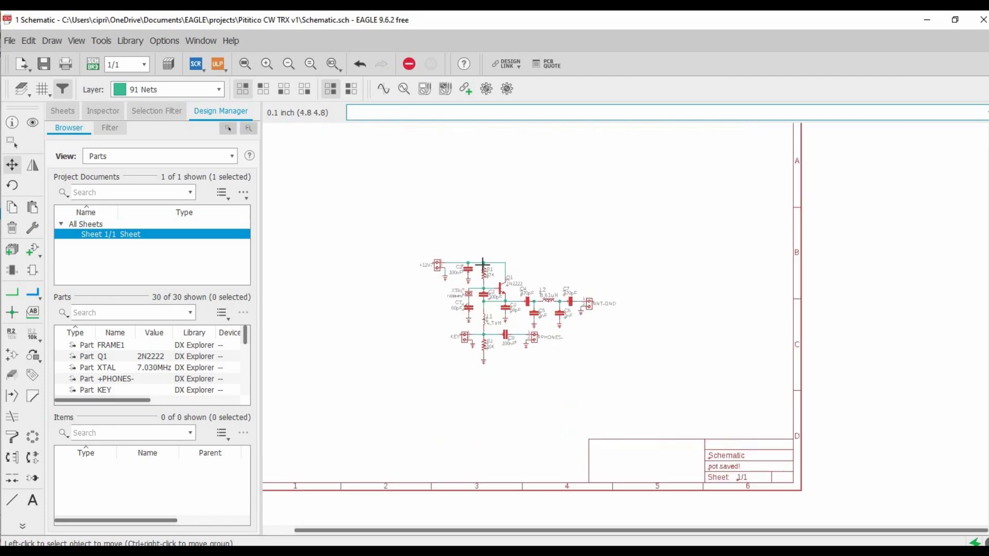
pyautogui.scroll(4, 504, 324)
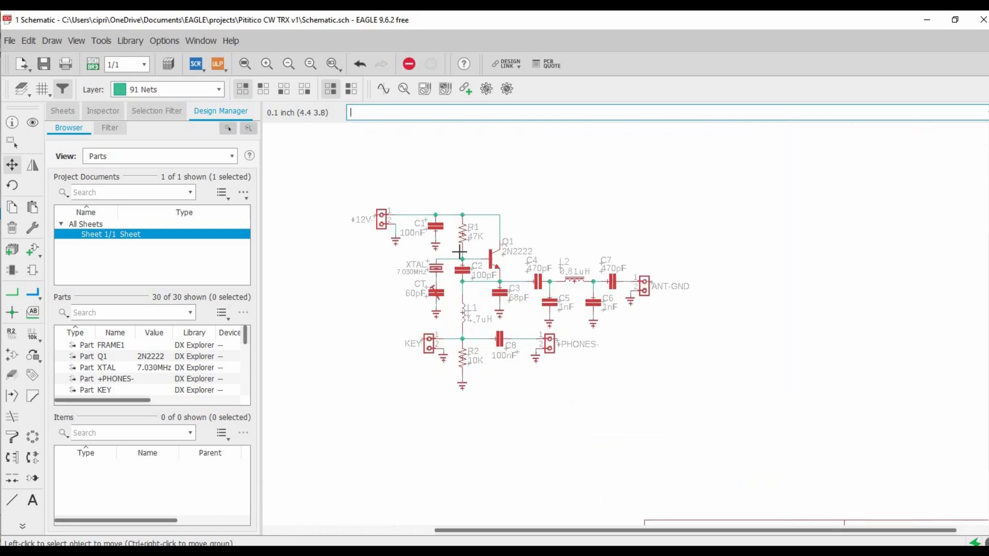
pyautogui.scroll(2, 458, 259)
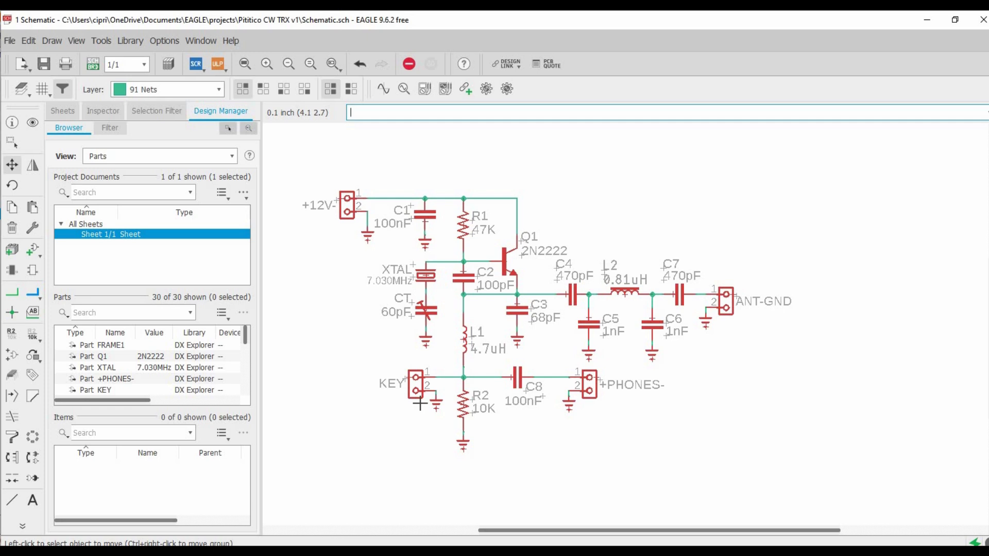
pyautogui.scroll(7, 420, 404)
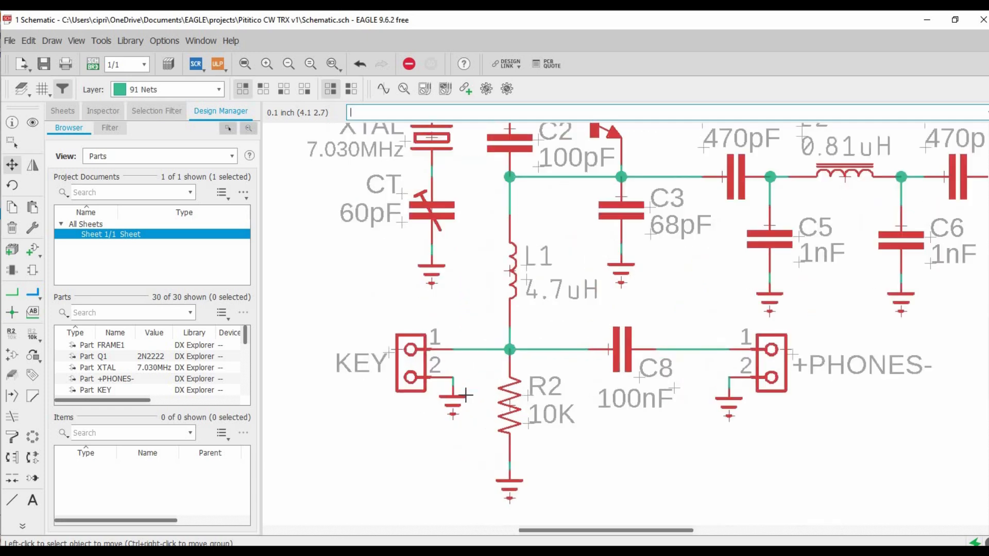
pyautogui.scroll(1, 466, 396)
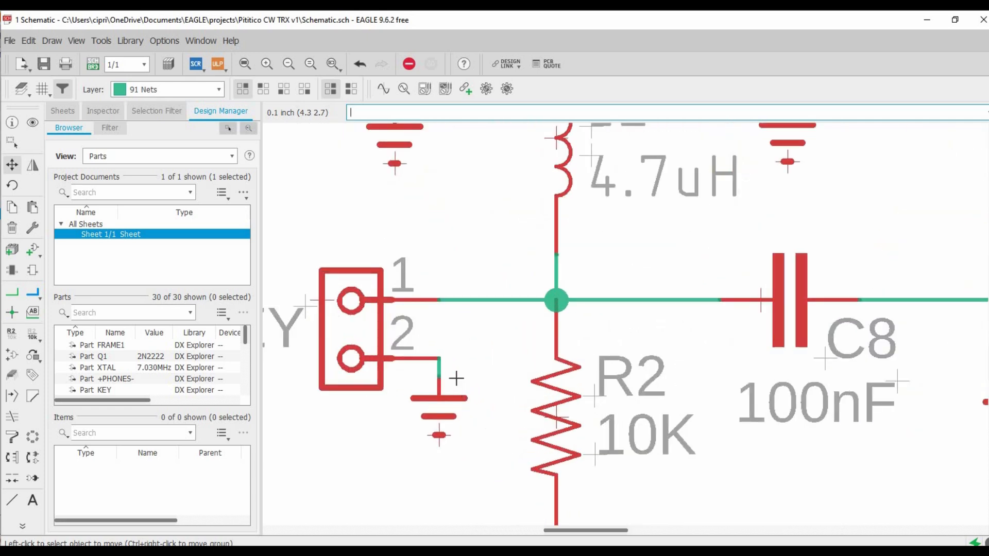
pyautogui.scroll(1, 460, 372)
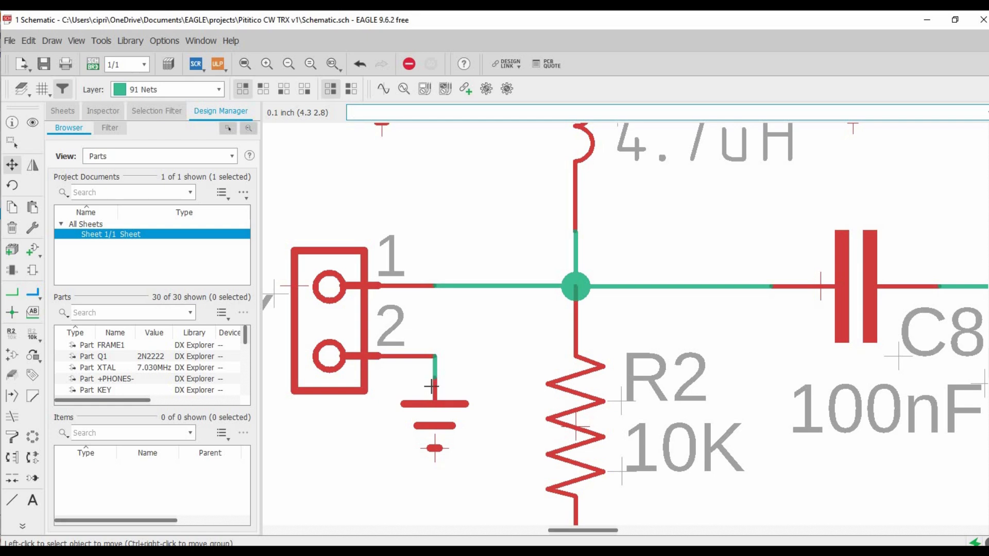
pyautogui.scroll(3, 421, 392)
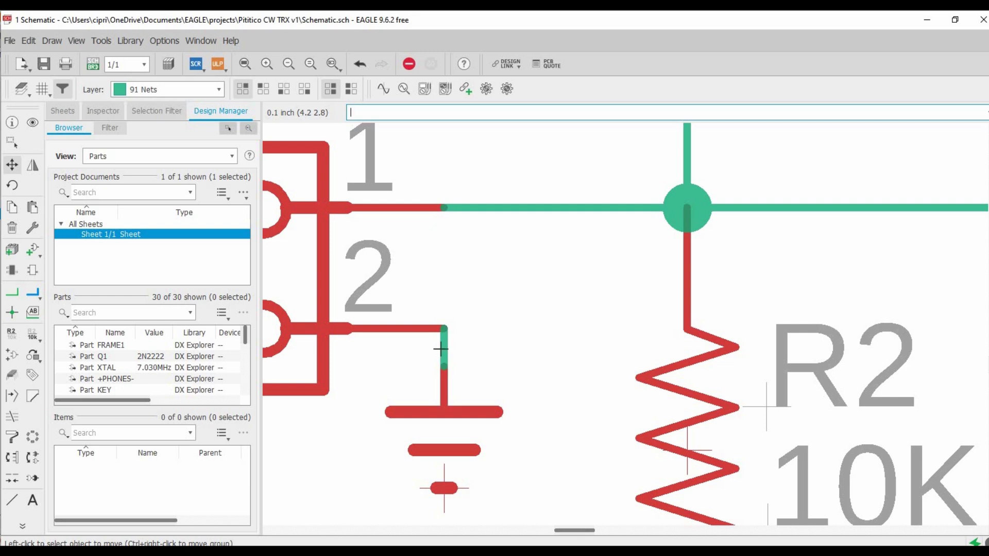
# - Display the grid as dots with a size of 1 mm and an alternate size of 0.001 mm
pyautogui.click(42, 90)
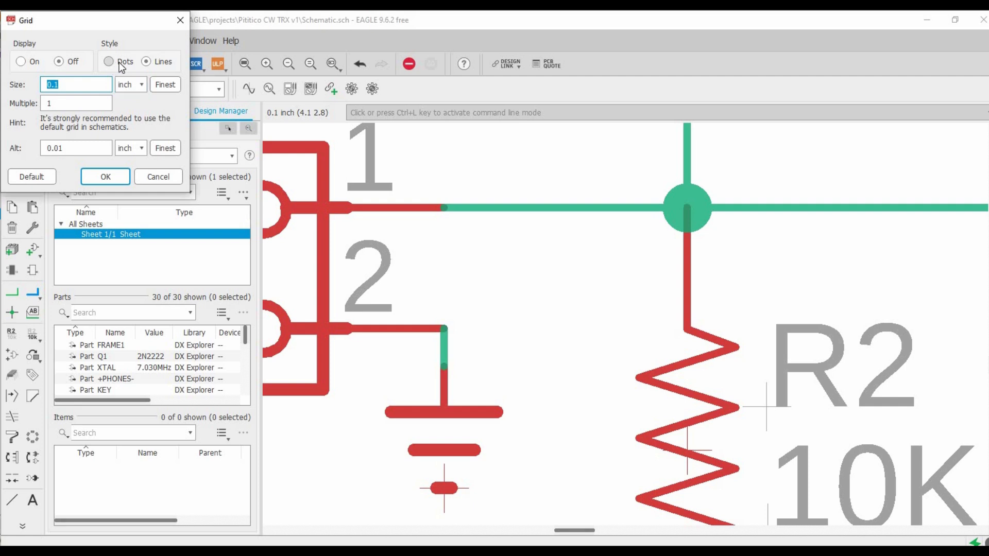
pyautogui.click(21, 61)
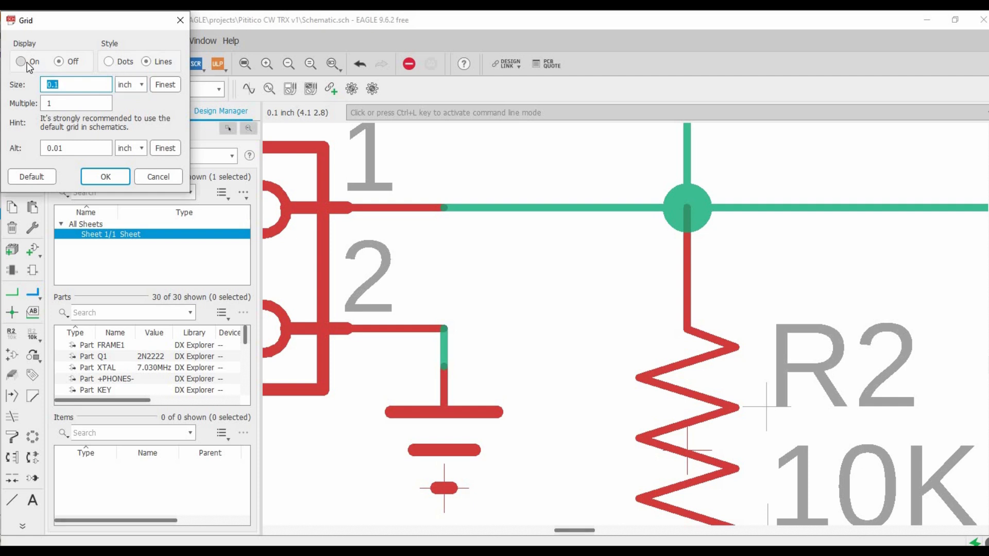
pyautogui.click(125, 84)
pyautogui.click(126, 106)
pyautogui.click(126, 149)
pyautogui.click(126, 167)
pyautogui.click(75, 88)
pyautogui.write('1')
pyautogui.press('Tab')
pyautogui.write('0')
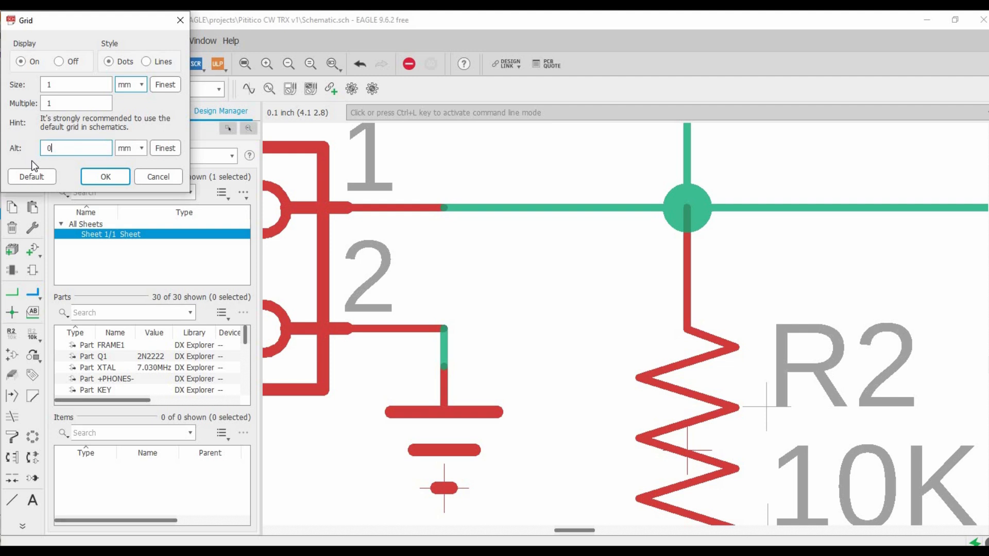
pyautogui.write('.001')
pyautogui.click(121, 182)
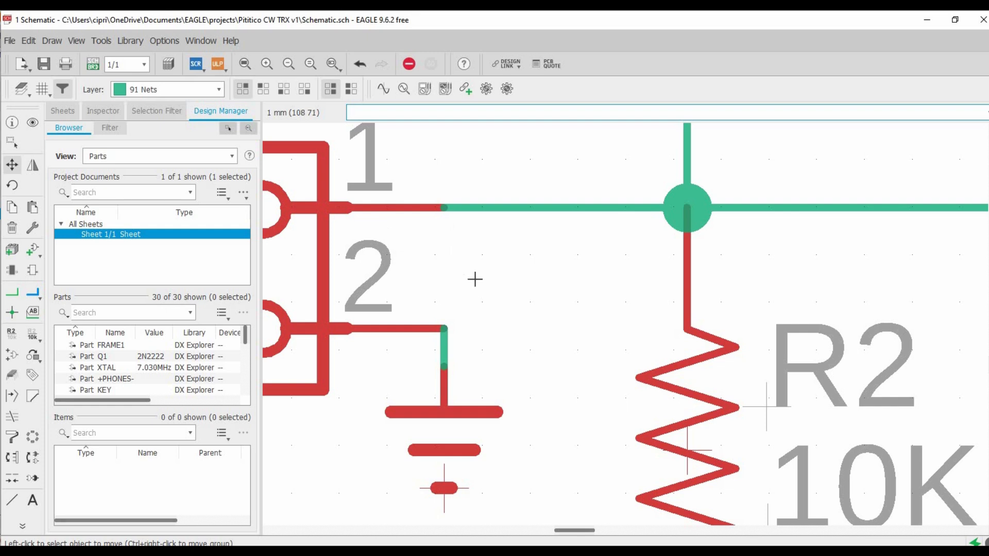
pyautogui.scroll(-5, 474, 279)
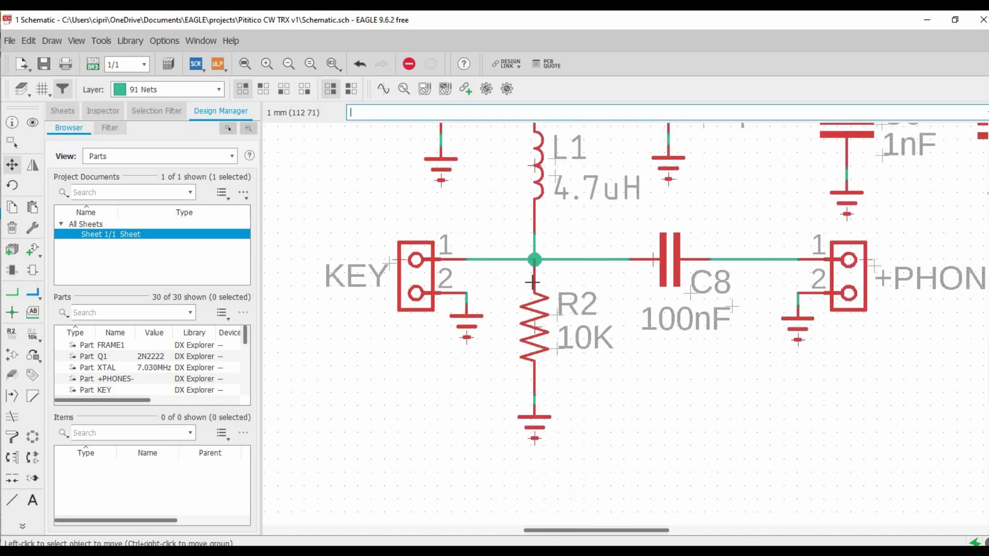
# - Examine the whole circuit and its supply, C1 and R1 area against the 1 mm dot grid
pyautogui.scroll(-5, 491, 390)
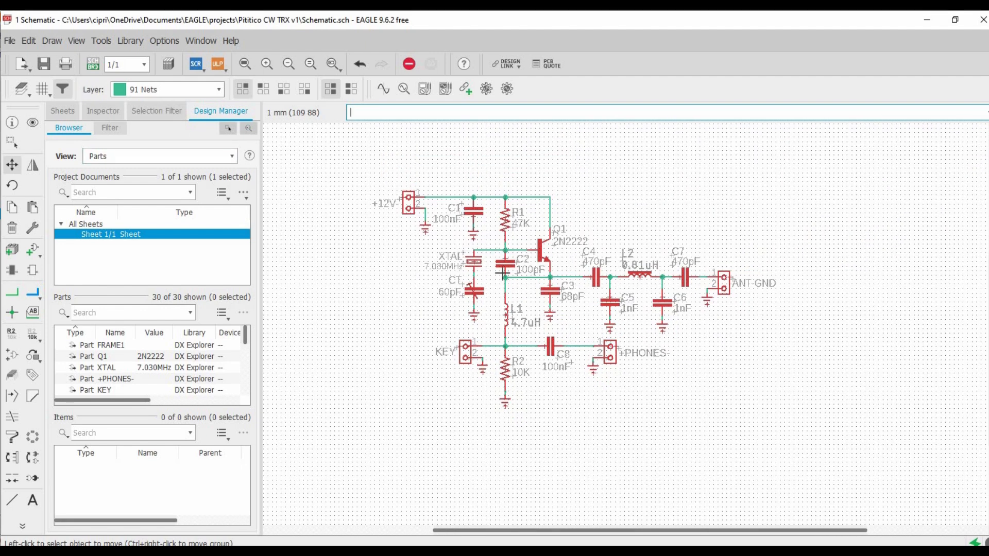
pyautogui.scroll(1, 453, 221)
pyautogui.scroll(3, 432, 153)
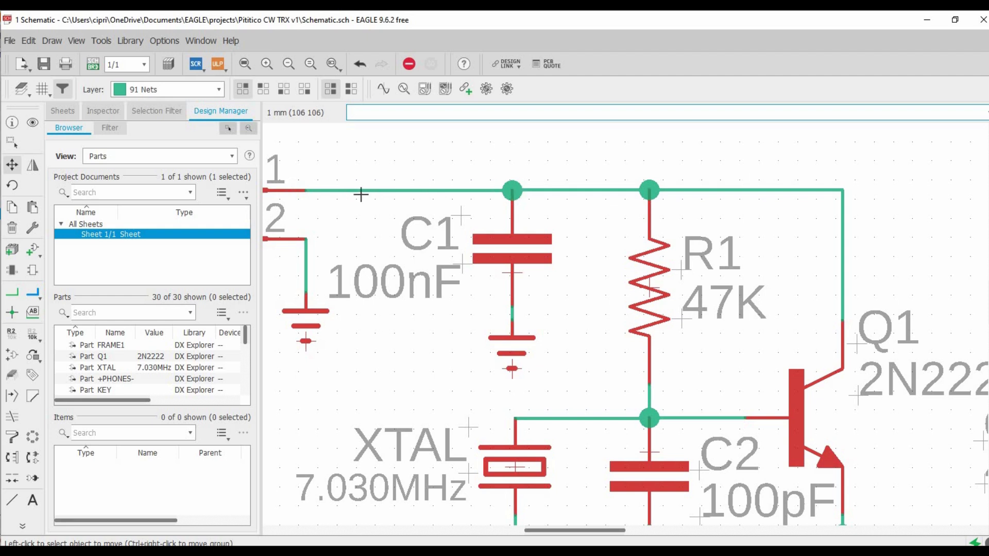
pyautogui.scroll(-2, 436, 365)
pyautogui.scroll(-4, 499, 247)
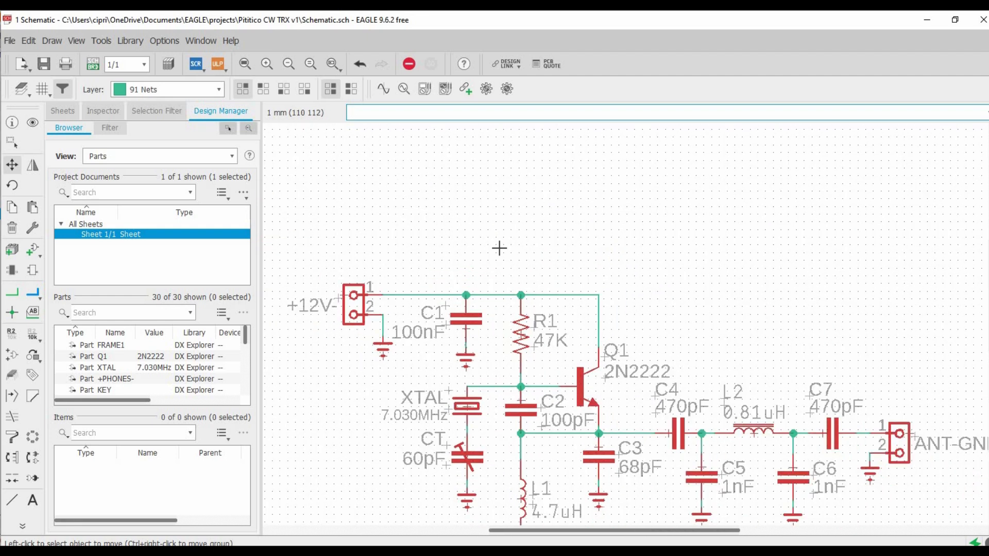
pyautogui.scroll(4, 509, 396)
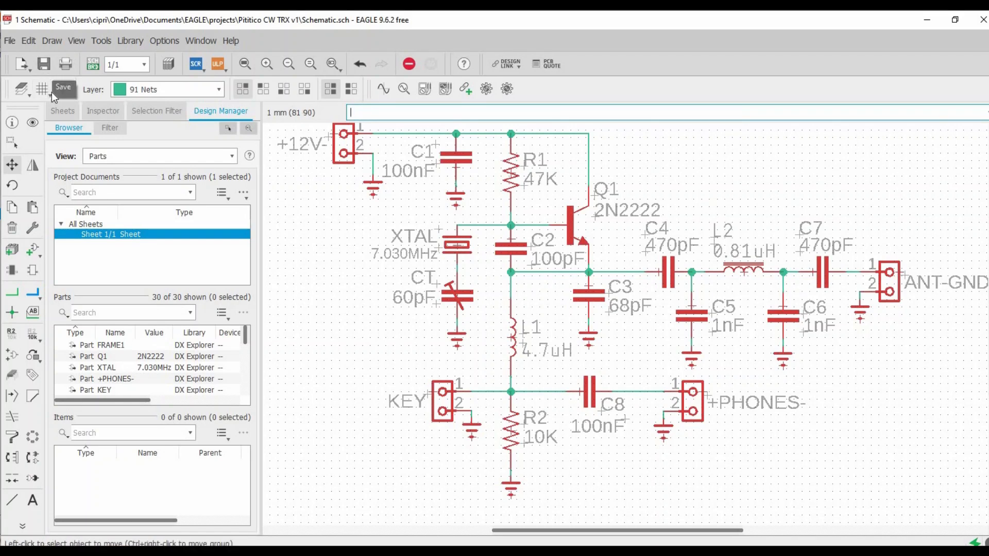
# - Restore the schematic window to its smaller size and save the schematic under its existing name
pyautogui.click(955, 20)
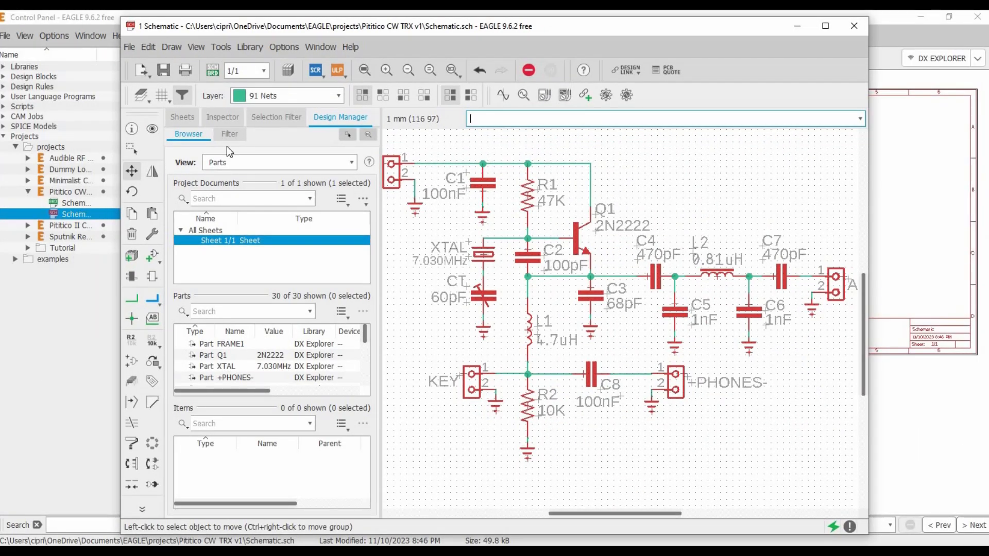
pyautogui.click(129, 47)
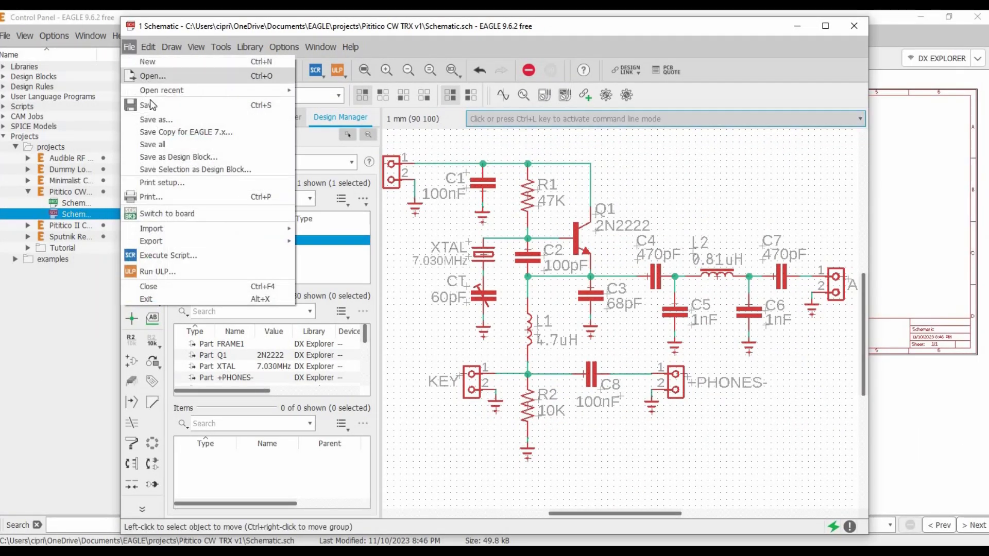
pyautogui.click(187, 107)
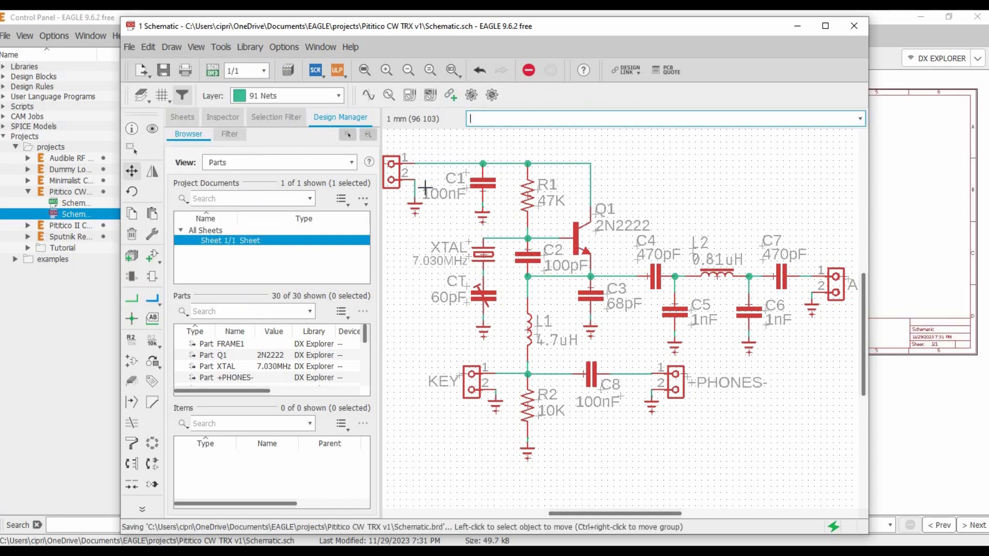
pyautogui.click(130, 48)
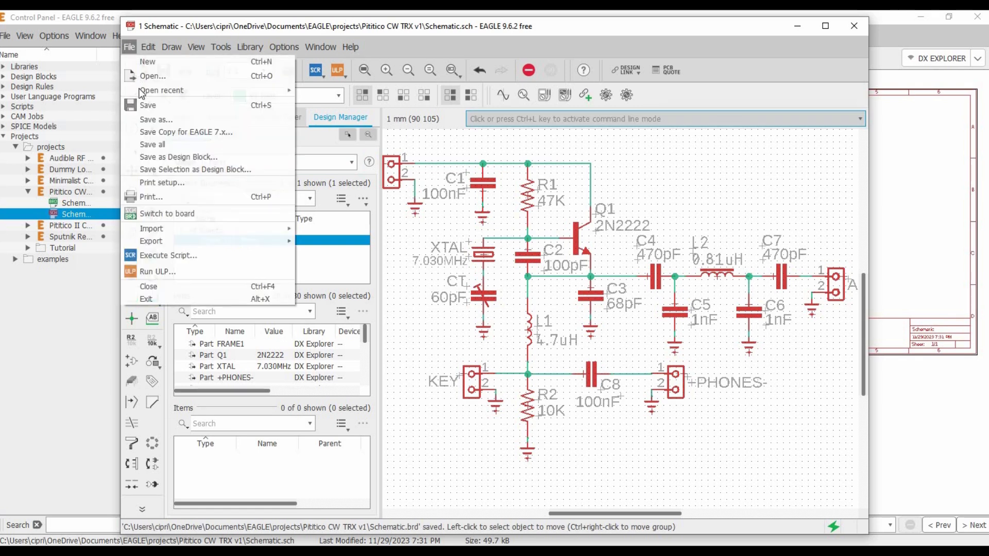
pyautogui.click(160, 122)
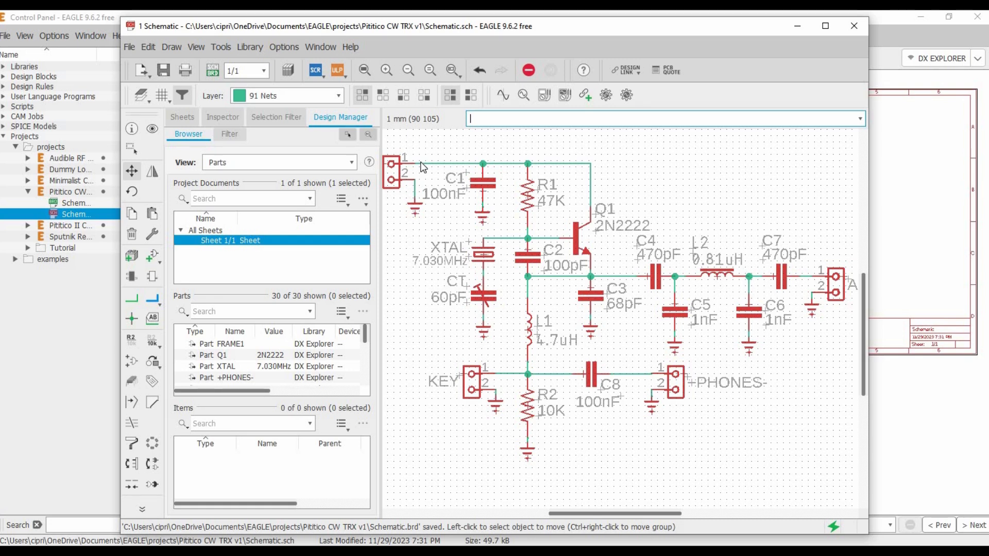
pyautogui.click(855, 26)
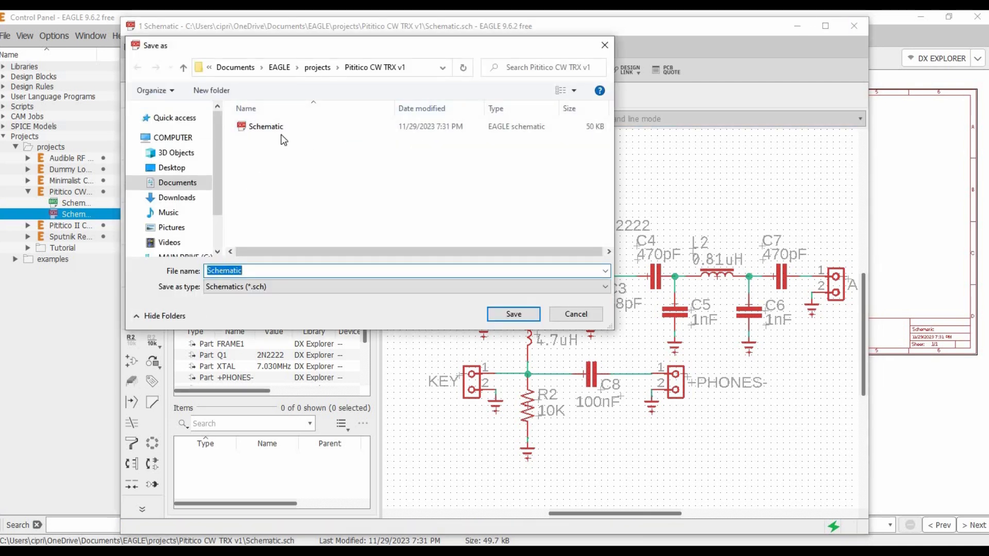
pyautogui.click(577, 314)
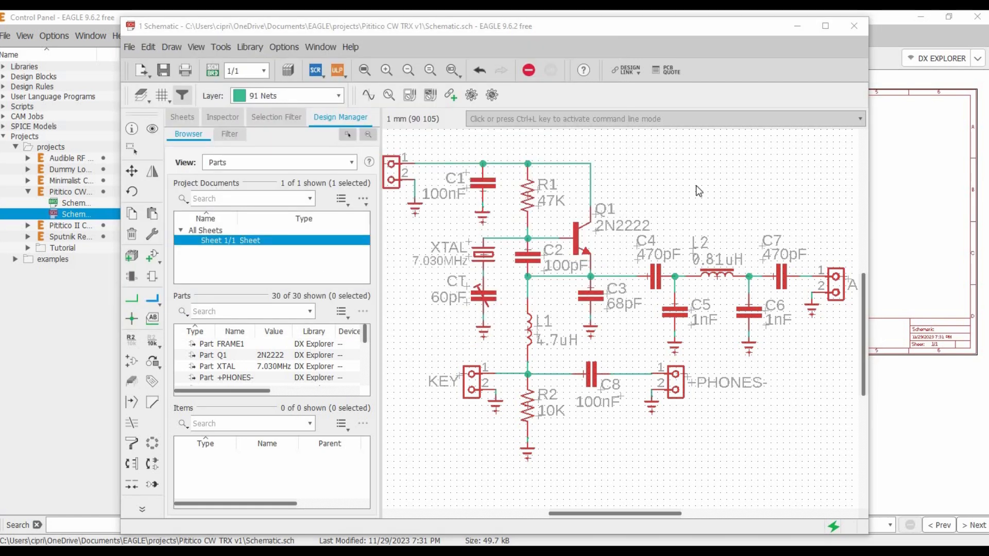
# - Close the schematic window and collapse the Pititico CW TRX v1 project in the project tree
pyautogui.click(852, 28)
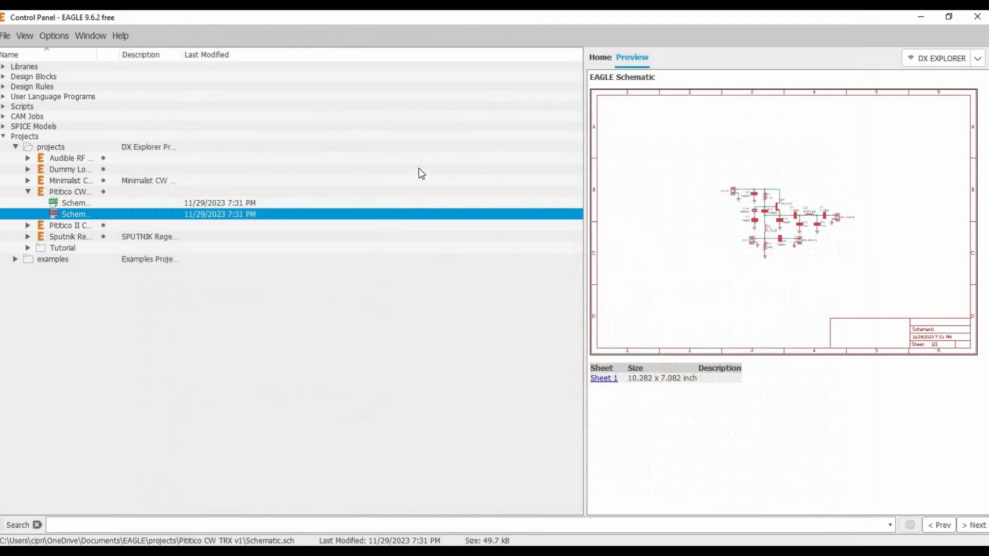
pyautogui.click(31, 193)
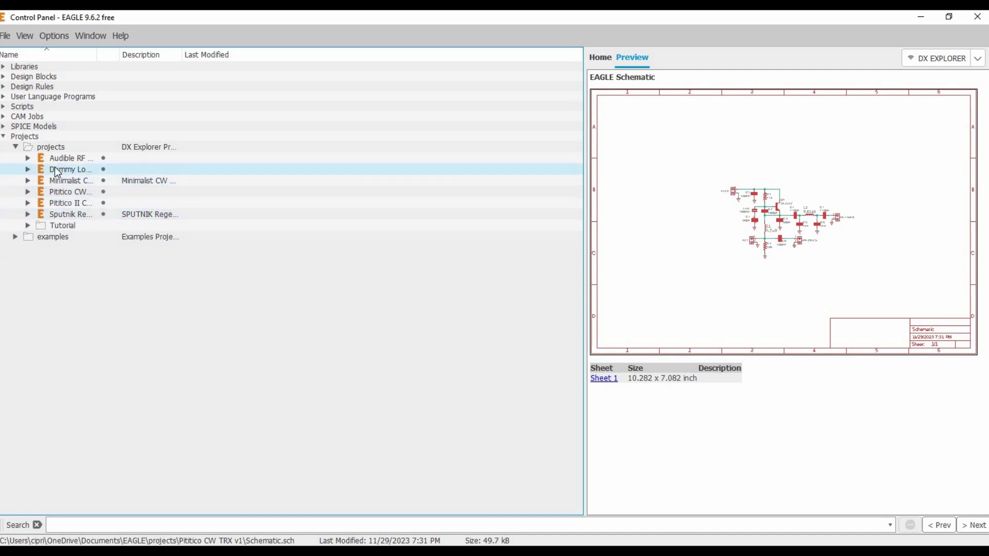
# - Create a new project named Test in the projects folder
pyautogui.click(5, 35)
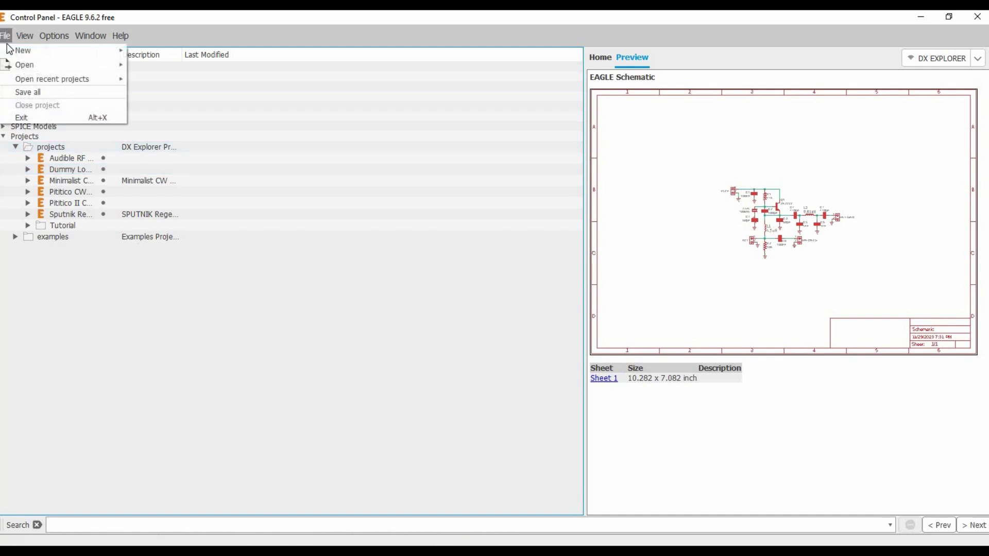
pyautogui.moveTo(121, 52)
pyautogui.click(152, 52)
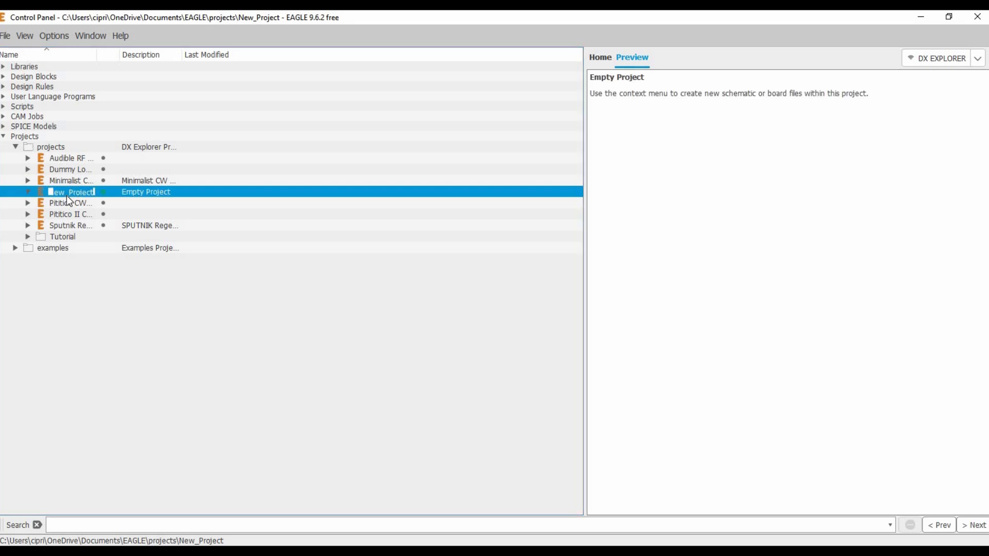
pyautogui.write('Test')
pyautogui.press('Return')
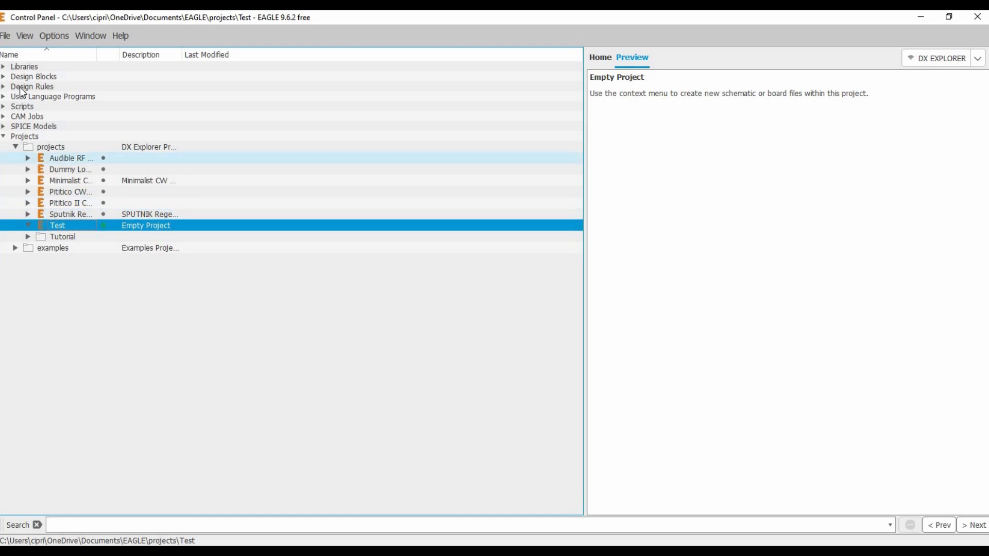
# - Create a new schematic in the Test project, save it as Test, and close its window
pyautogui.click(5, 35)
pyautogui.moveTo(23, 52)
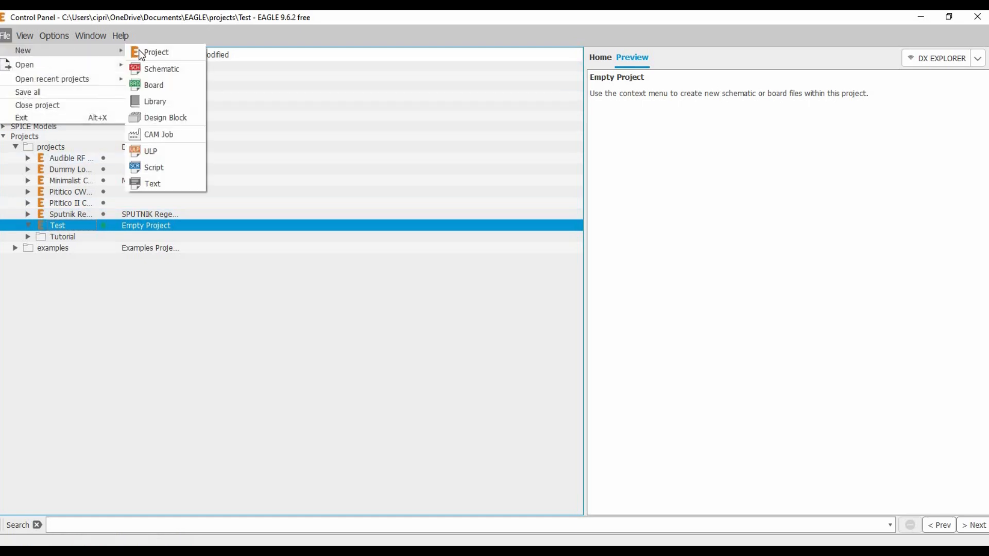
pyautogui.click(150, 65)
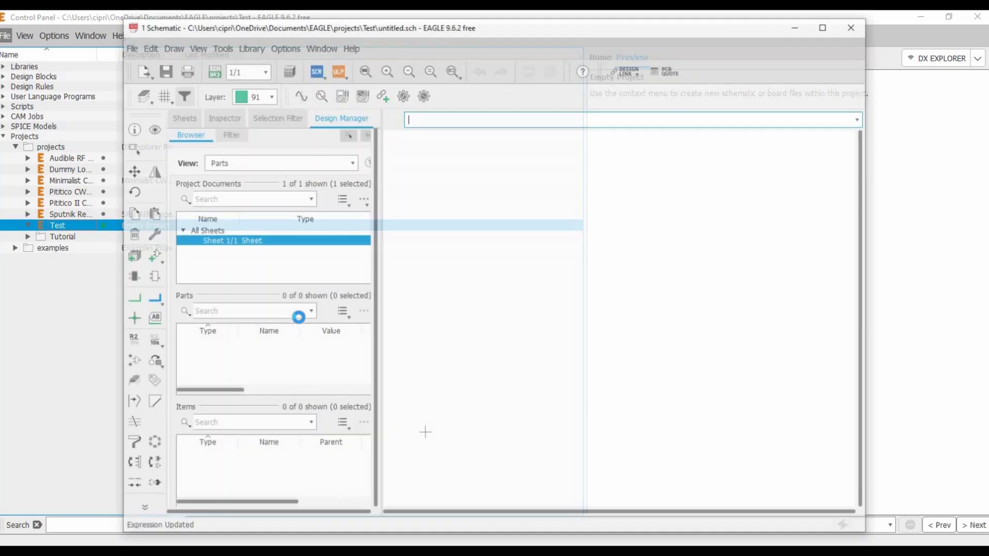
pyautogui.click(129, 47)
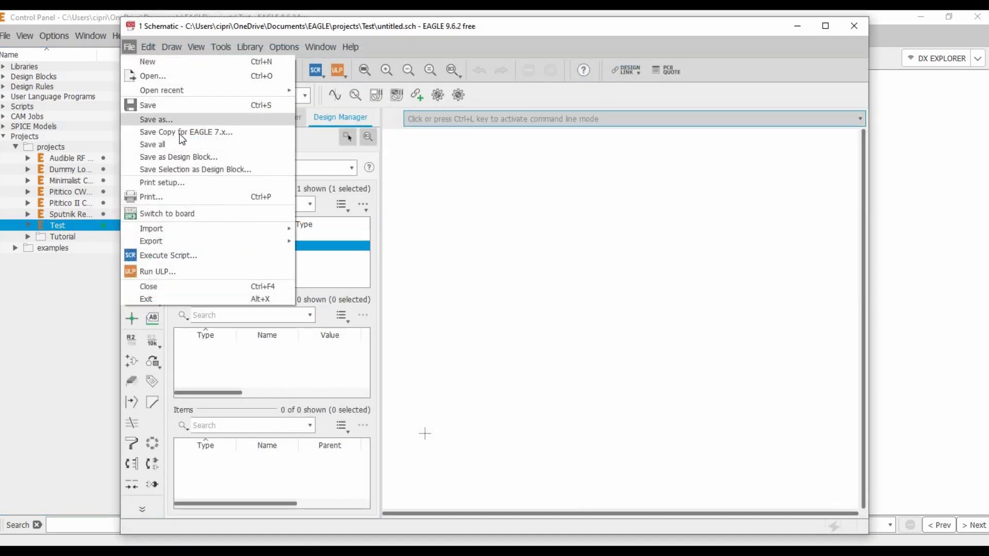
pyautogui.click(150, 121)
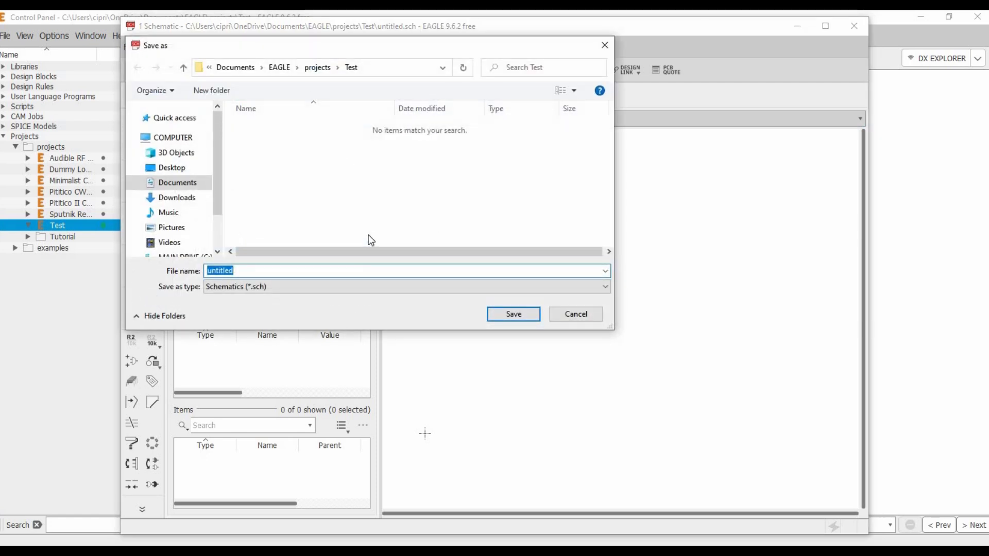
pyautogui.write('Test')
pyautogui.click(510, 314)
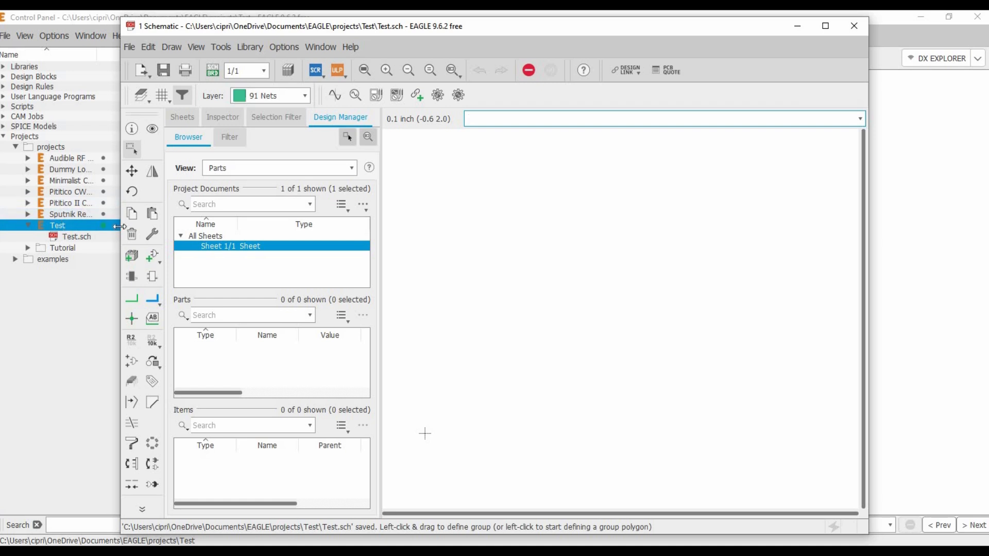
pyautogui.click(854, 26)
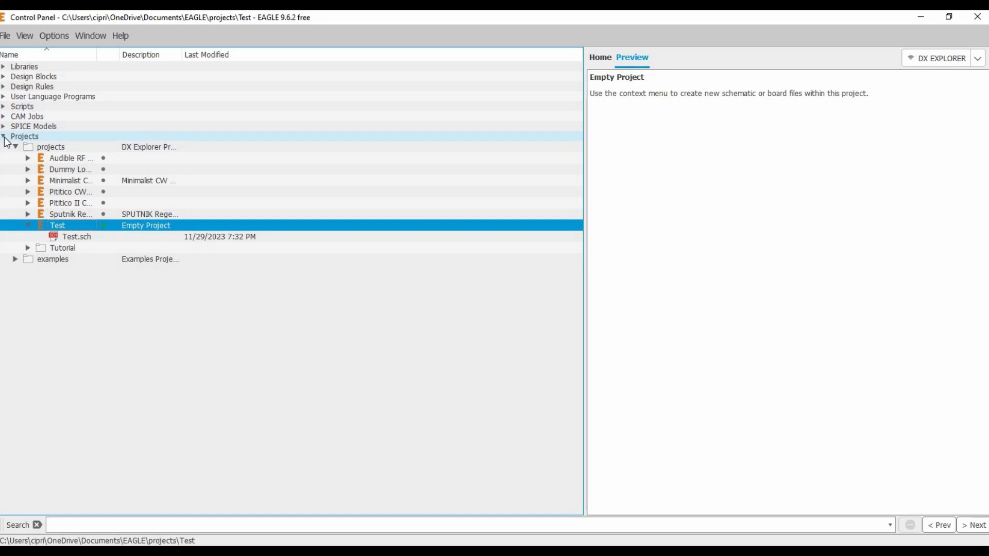
pyautogui.rightClick(42, 225)
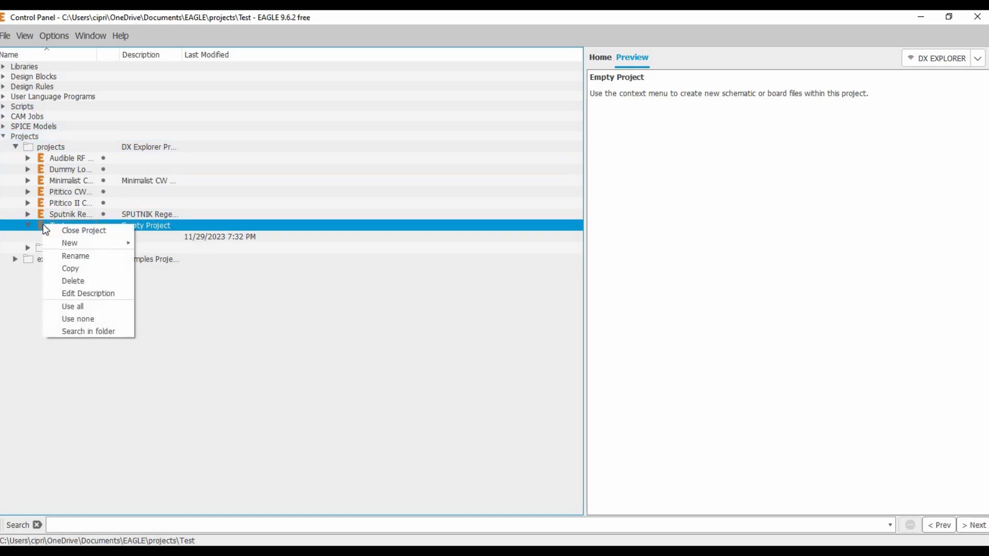
pyautogui.click(71, 281)
pyautogui.click(170, 296)
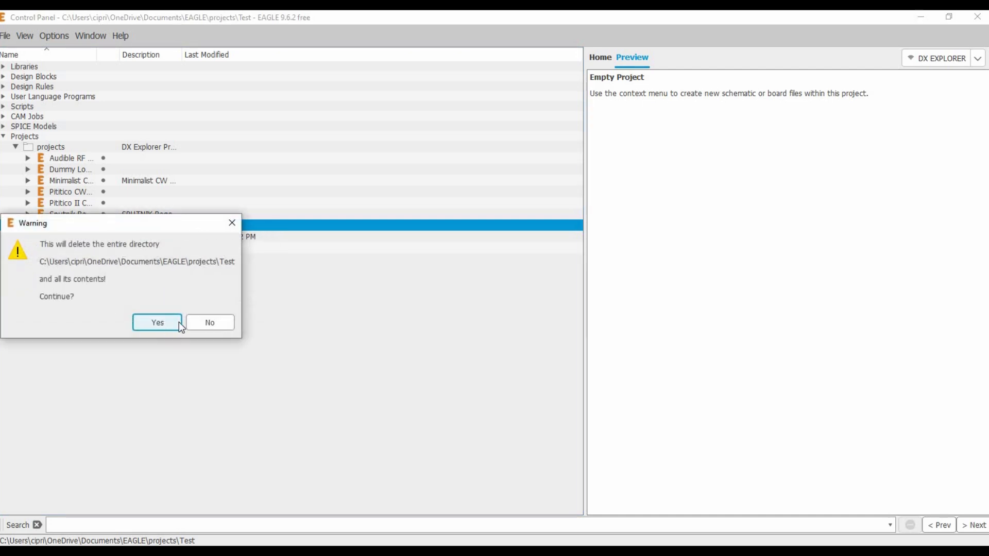
pyautogui.click(199, 324)
# - Close the Test project and delete it together with its entire directory
pyautogui.rightClick(57, 224)
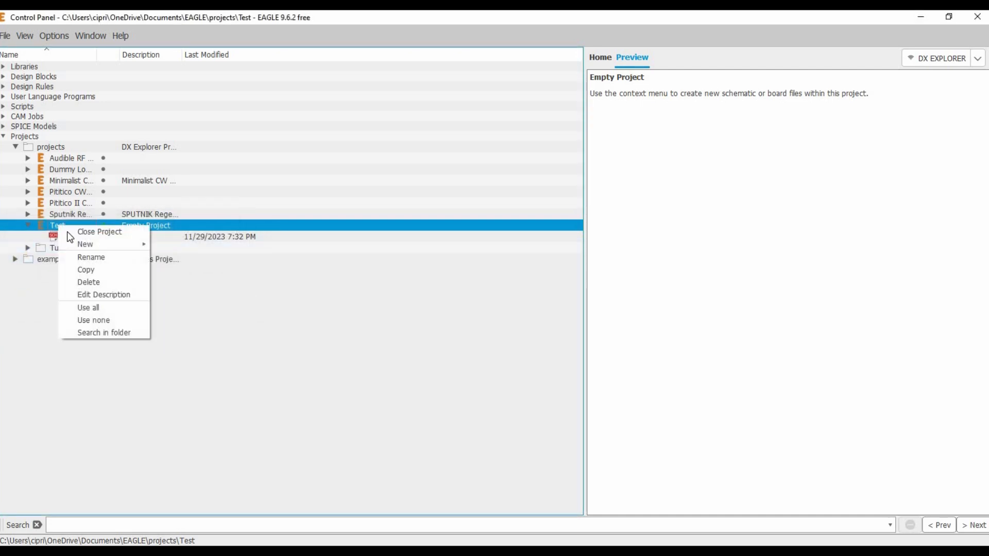
pyautogui.click(81, 232)
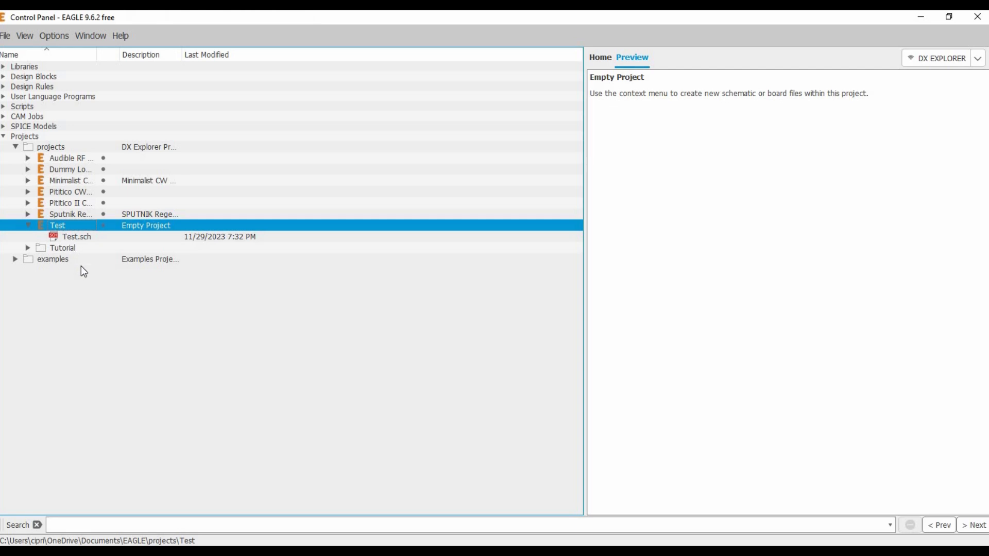
pyautogui.rightClick(58, 225)
pyautogui.click(81, 283)
pyautogui.click(185, 304)
pyautogui.click(167, 323)
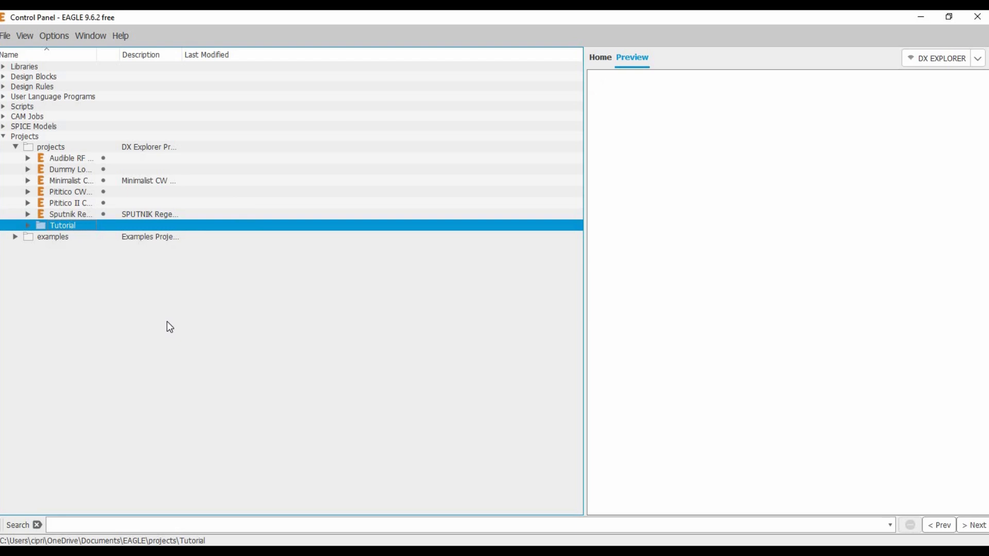
# - Delete the Tutorial folder and all its contents from the projects folder
pyautogui.rightClick(41, 224)
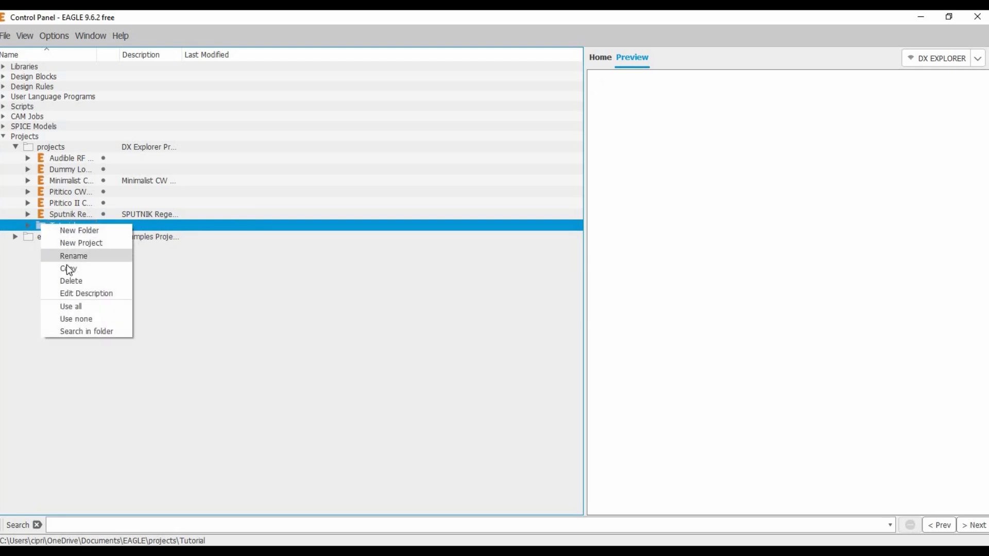
pyautogui.click(70, 281)
pyautogui.press('Return')
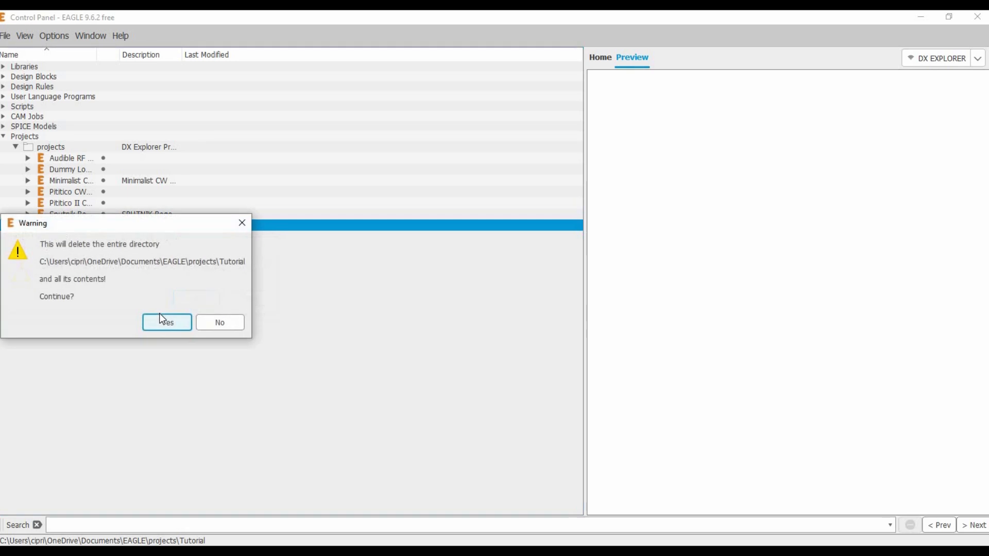
pyautogui.click(181, 321)
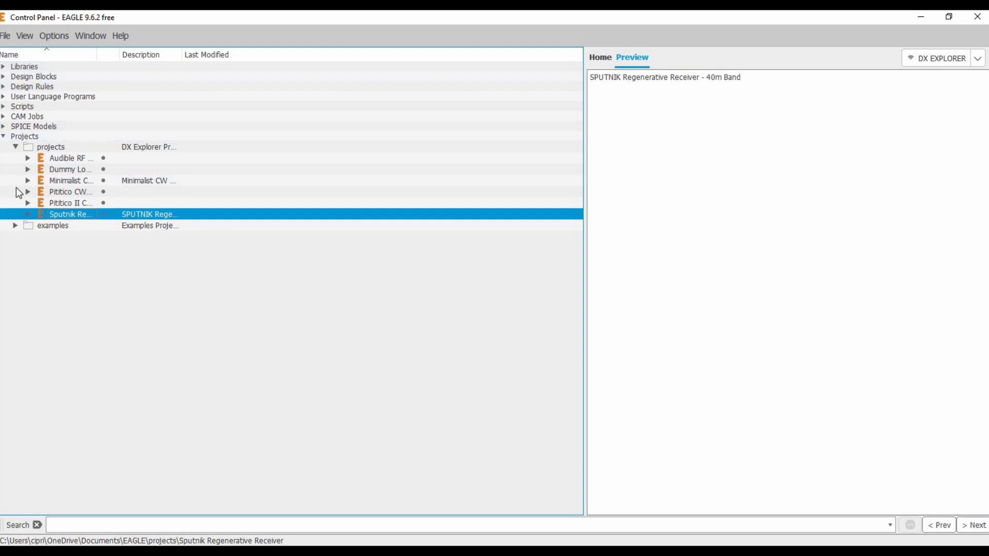
# - Expand the Minimalist CW Transmitter project in the project tree and open its schematic
pyautogui.click(3, 136)
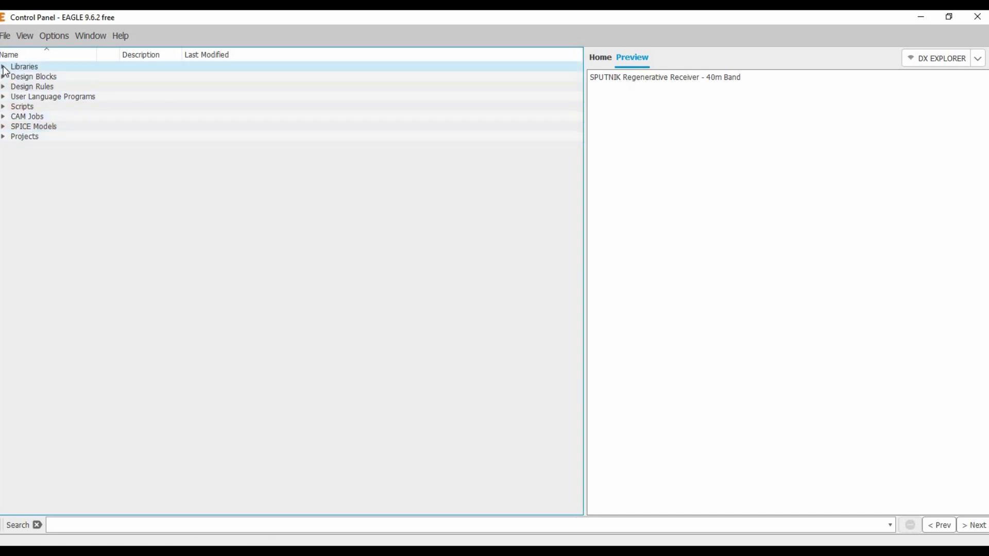
pyautogui.click(4, 136)
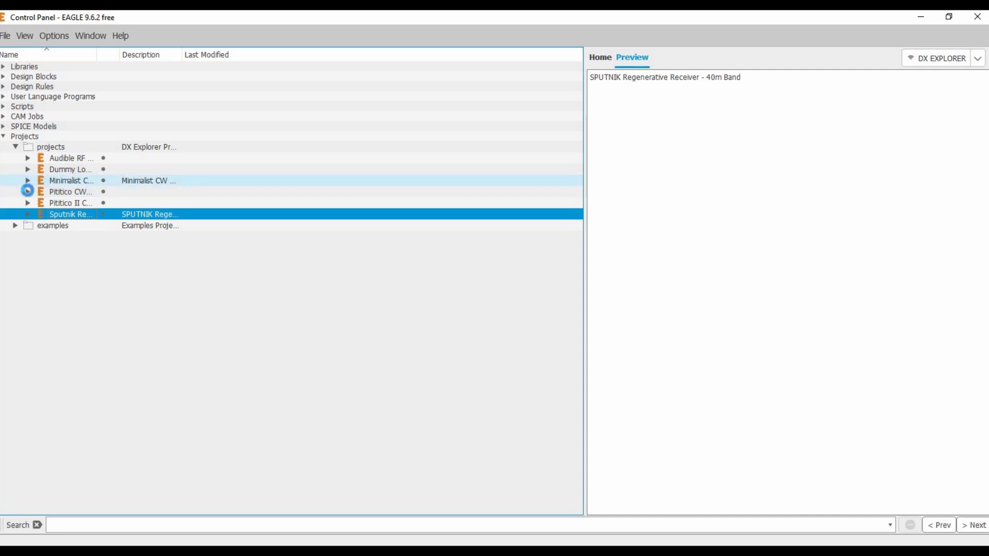
pyautogui.click(28, 190)
pyautogui.click(72, 203)
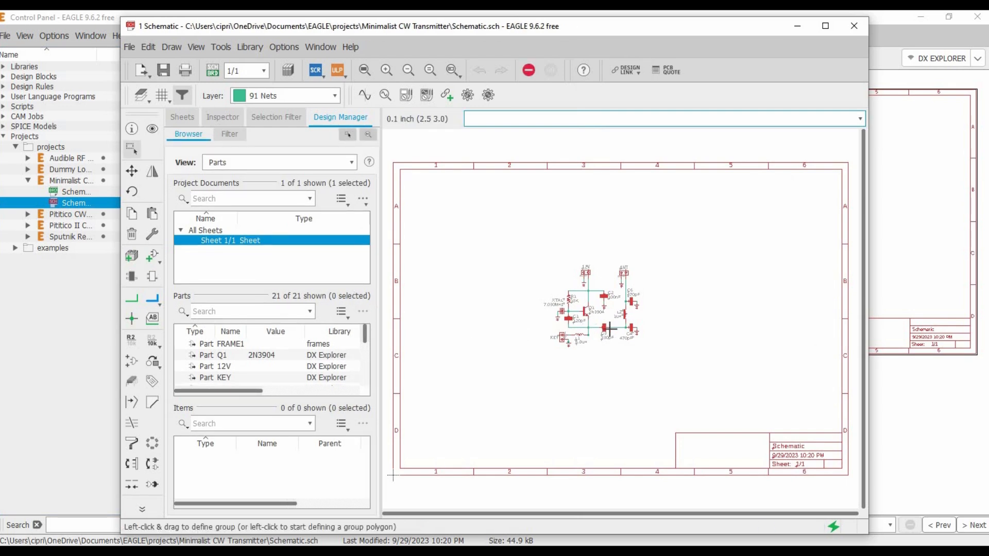
# - Examine the Minimalist CW Transmitter circuit inside its frame and close the schematic window
pyautogui.scroll(1, 609, 329)
pyautogui.scroll(2, 592, 290)
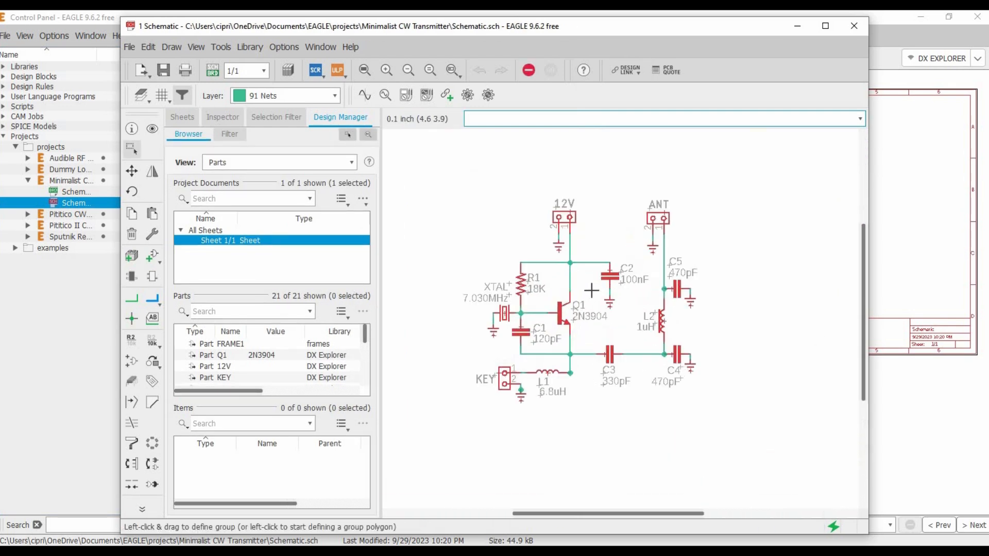
pyautogui.scroll(1, 591, 290)
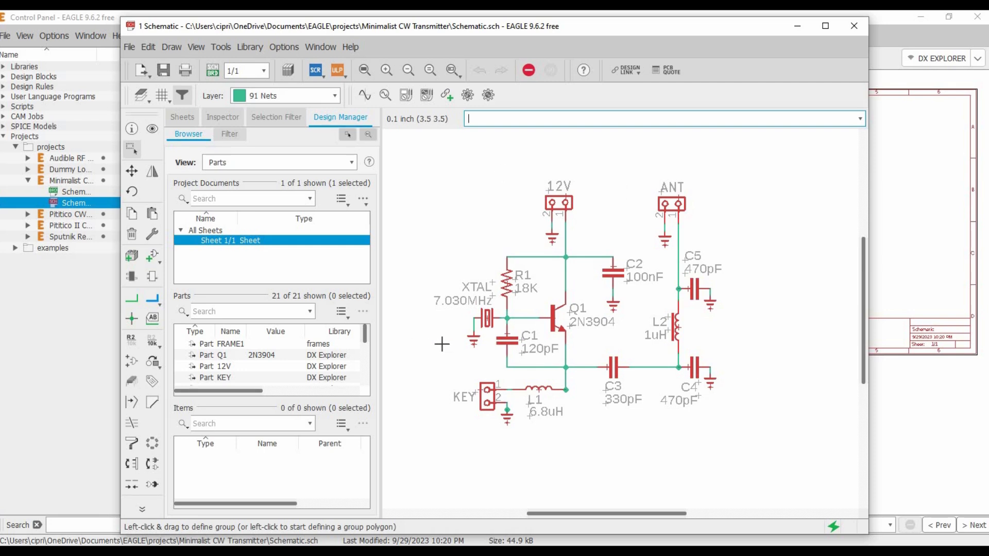
pyautogui.scroll(-4, 442, 344)
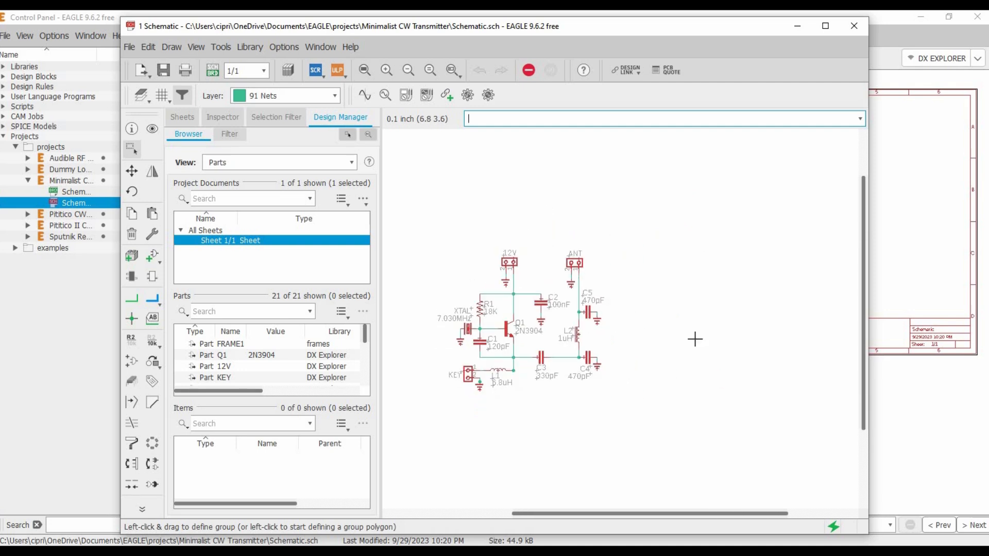
pyautogui.scroll(2, 573, 386)
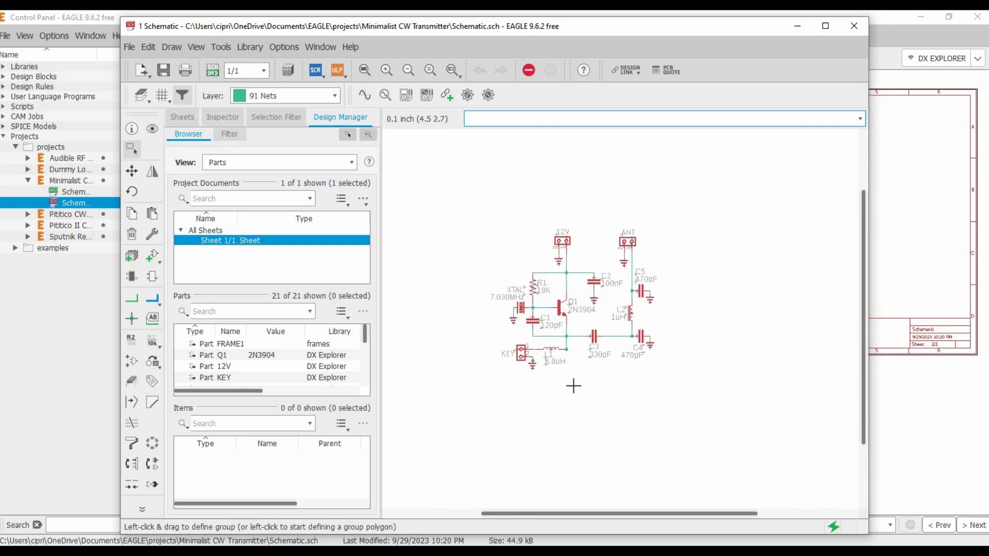
pyautogui.click(854, 26)
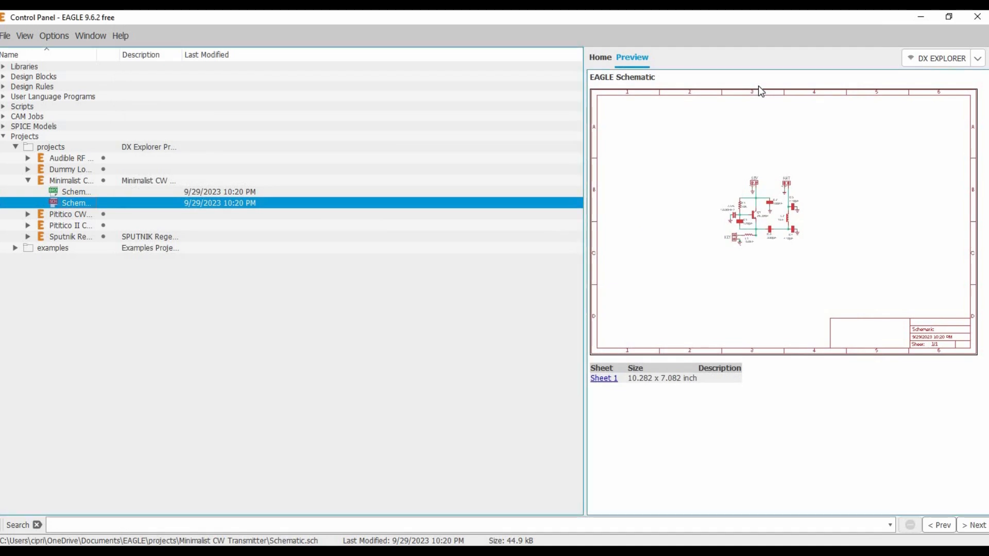